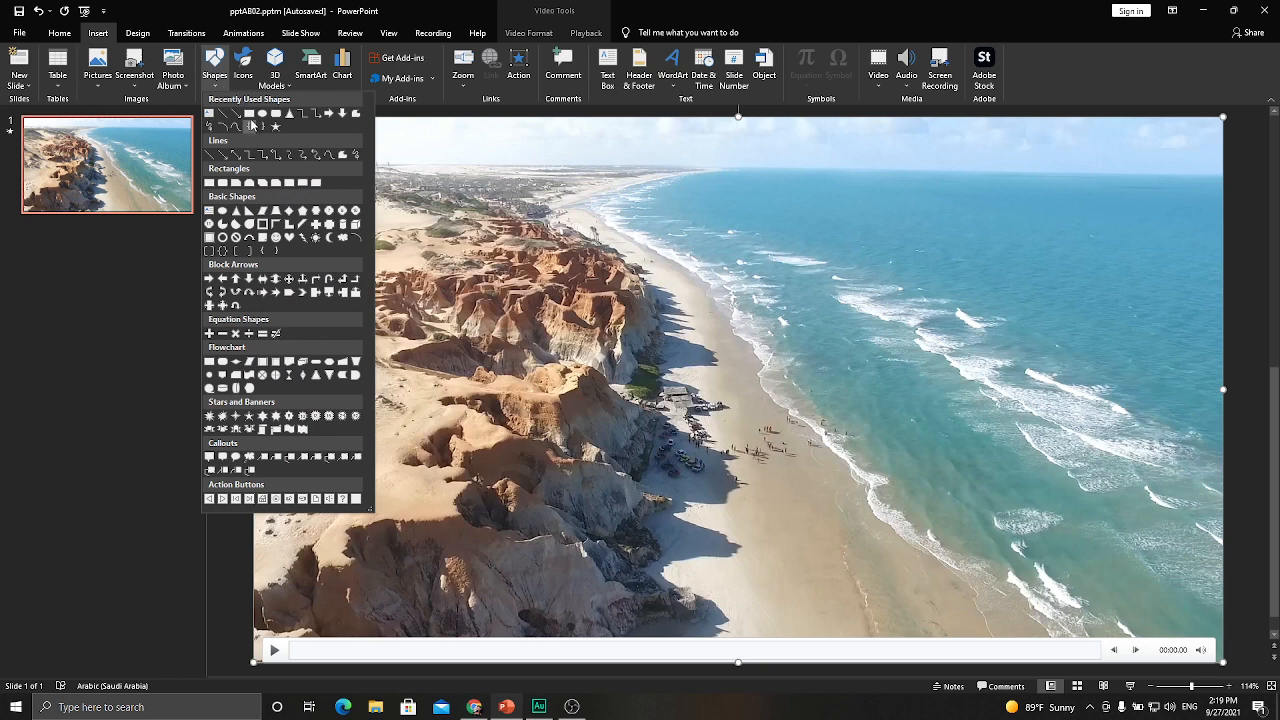
# - Draw a full-width rectangle about 13.33" by 3.75" over the upper half of the slide and remove its outline
pyautogui.click(249, 113)
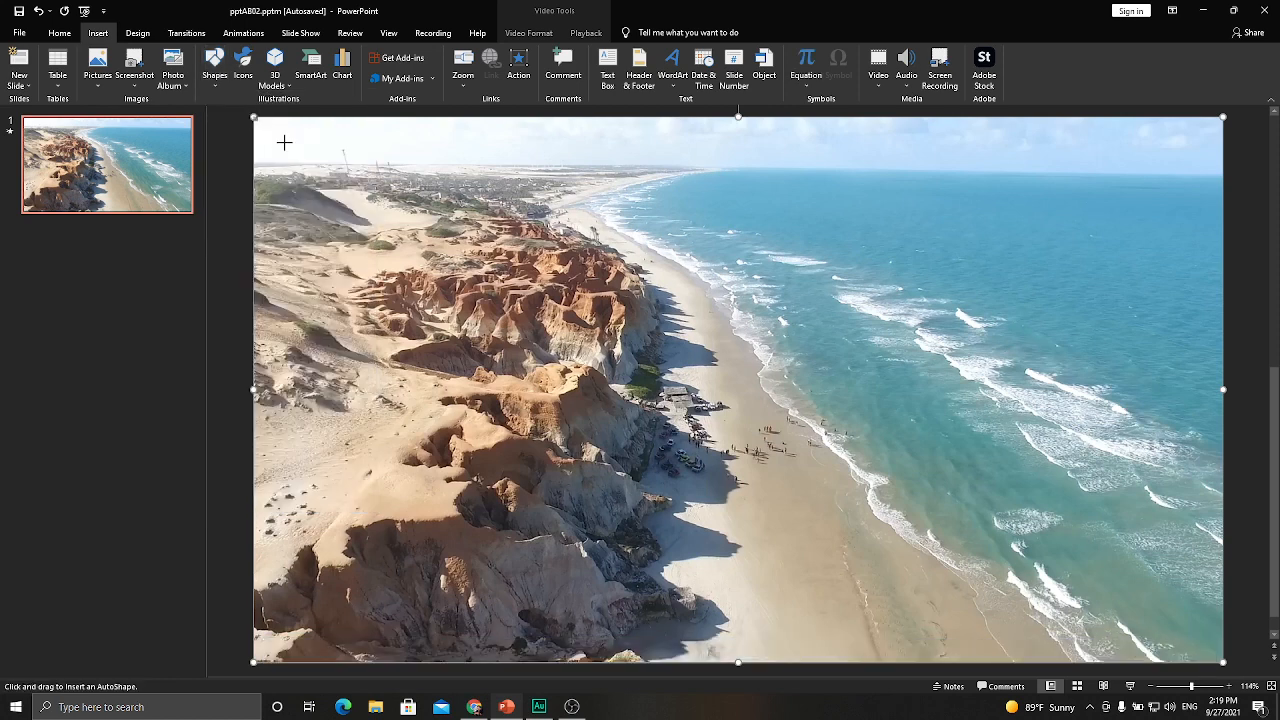
pyautogui.moveTo(284, 143)
pyautogui.mouseDown()
pyautogui.moveTo(871, 274)
pyautogui.moveTo(1220, 386)
pyautogui.moveTo(1227, 409)
pyautogui.moveTo(1227, 391)
pyautogui.mouseUp()
pyautogui.rightClick(701, 296)
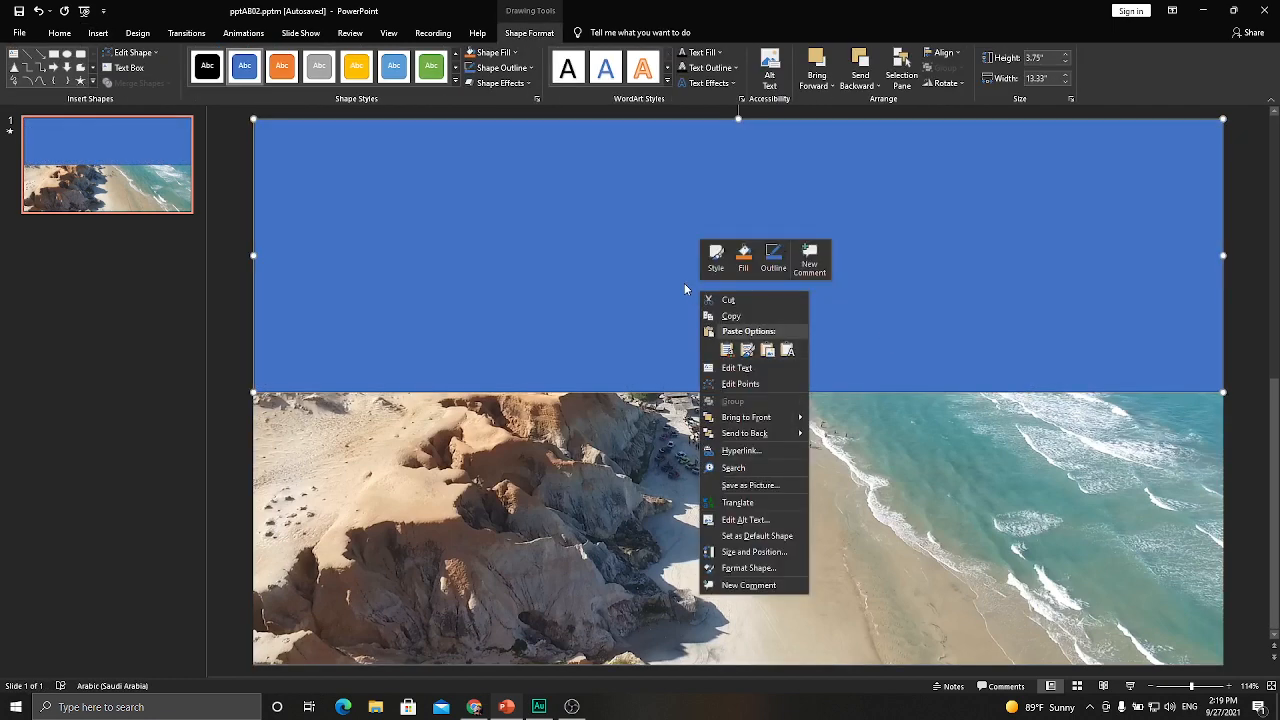
pyautogui.click(748, 567)
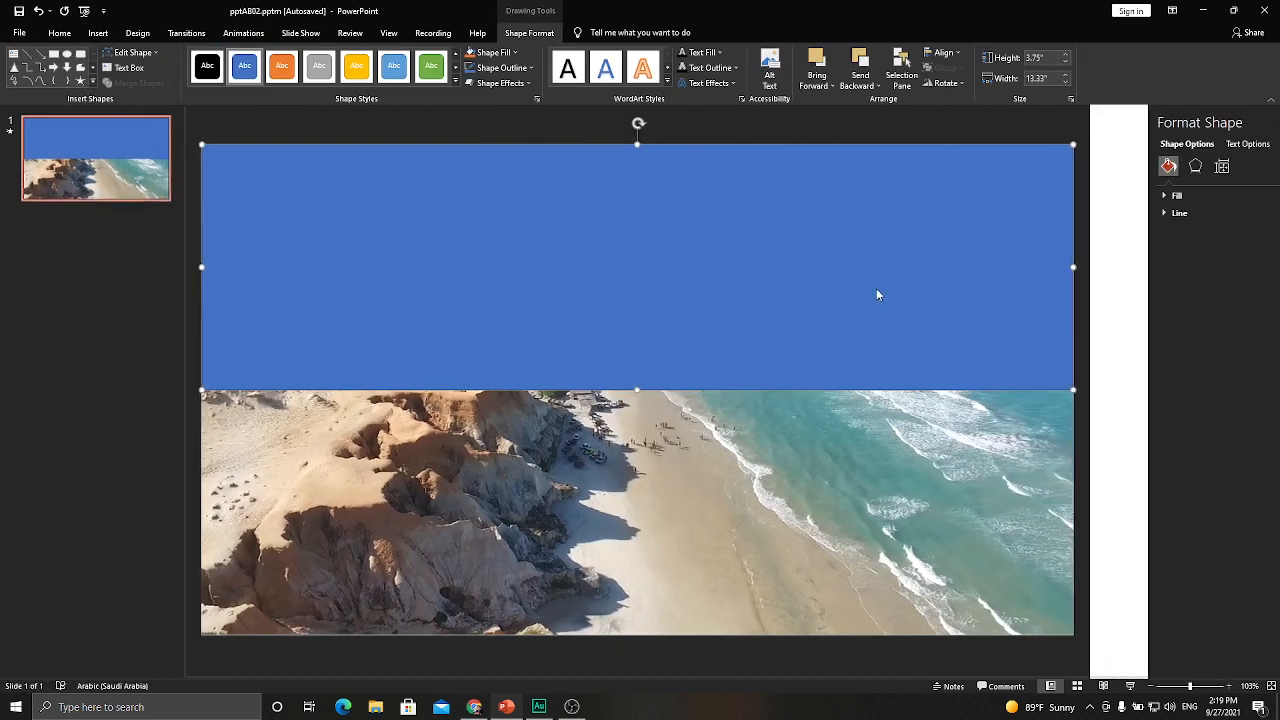
pyautogui.click(1112, 214)
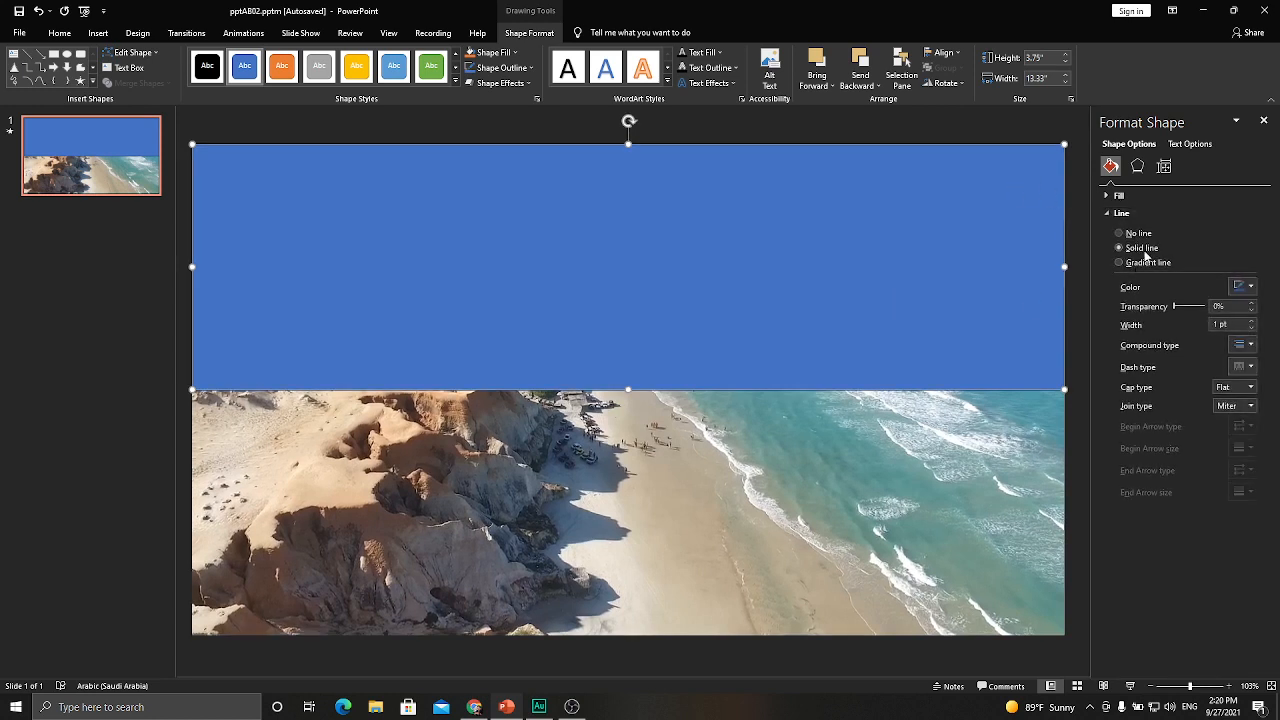
pyautogui.click(1137, 236)
# - Apply a linear gradient fill running downward at 90° to the rectangle, and reduce it to two gradient stops
pyautogui.click(1120, 197)
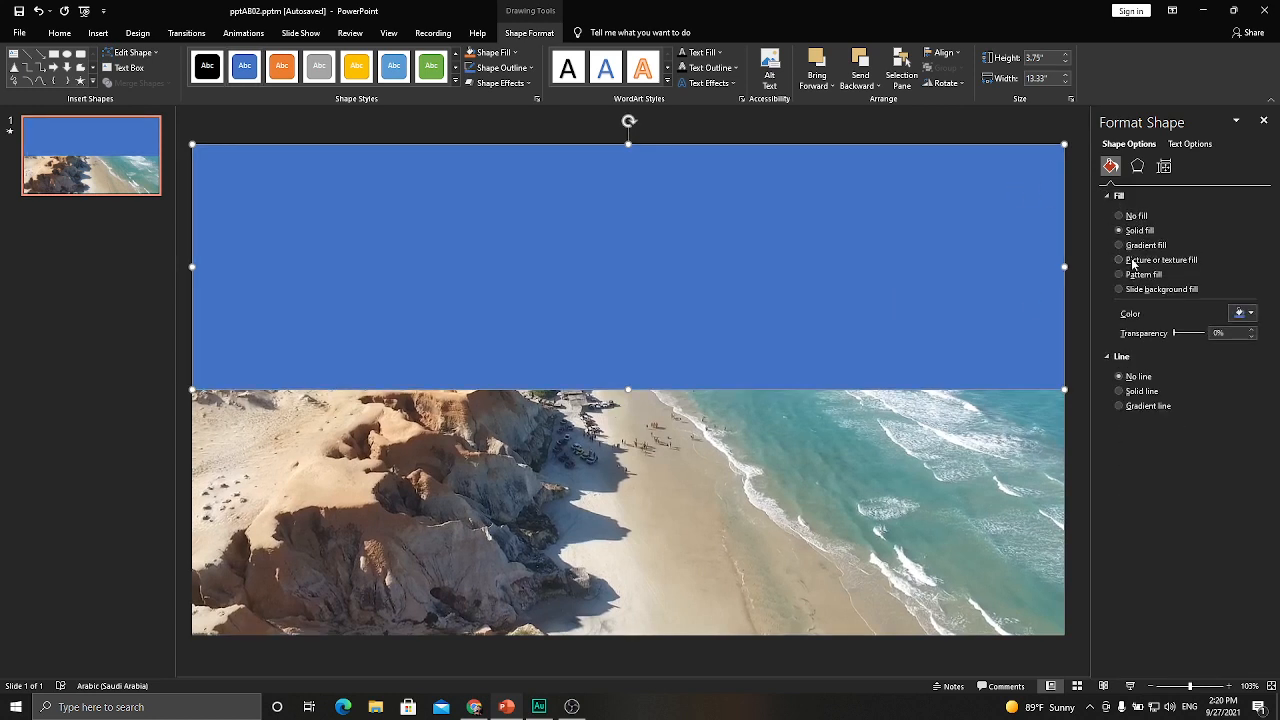
pyautogui.click(1121, 245)
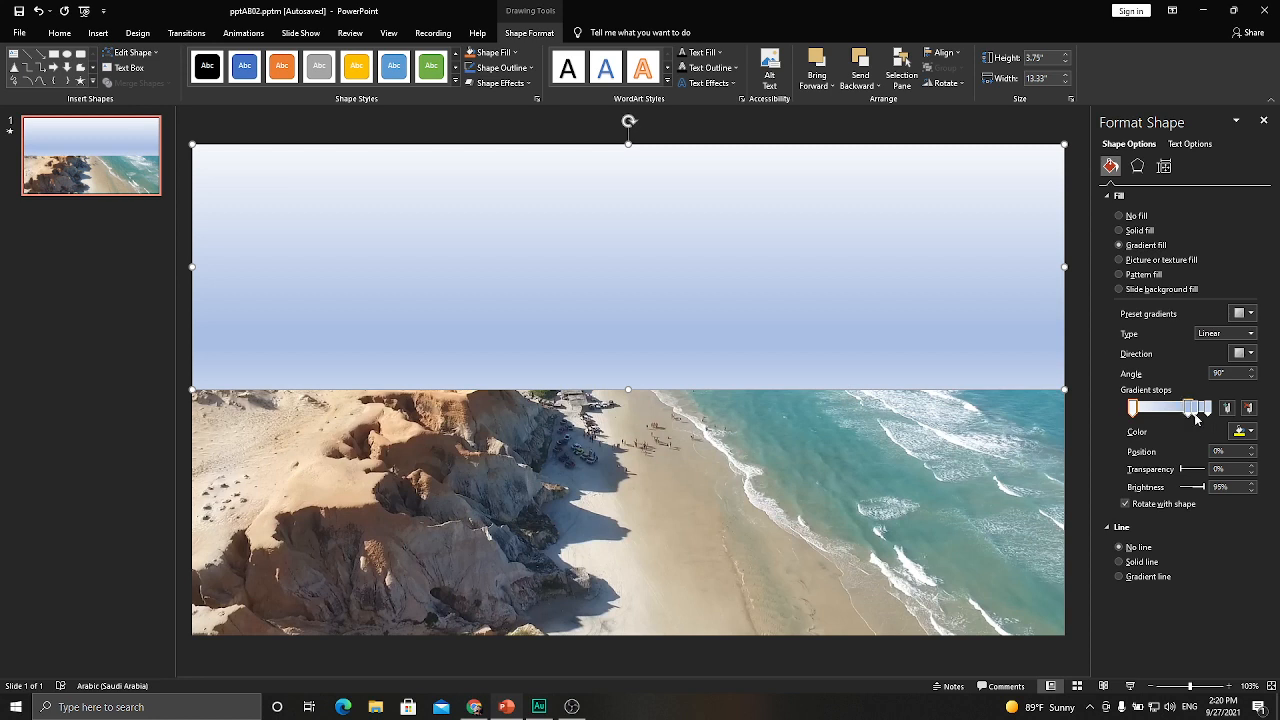
pyautogui.click(1248, 411)
pyautogui.click(1248, 411)
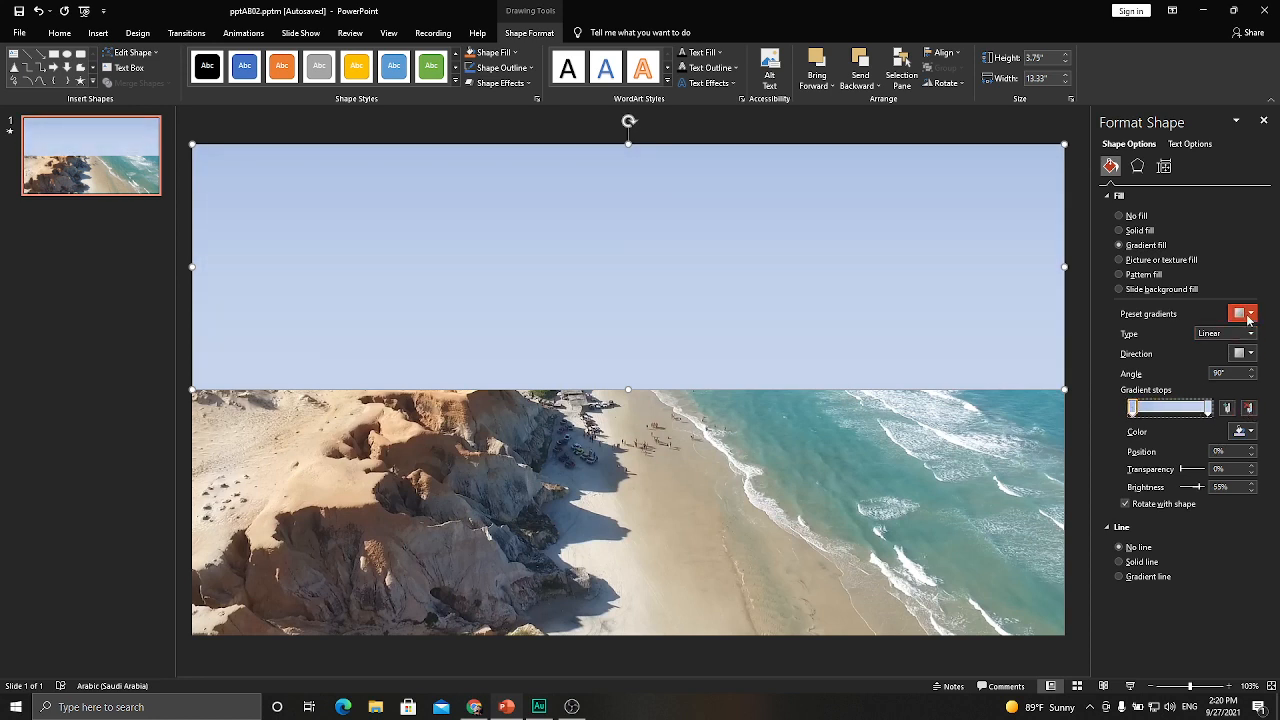
pyautogui.click(1247, 314)
pyautogui.click(1248, 314)
pyautogui.click(1243, 353)
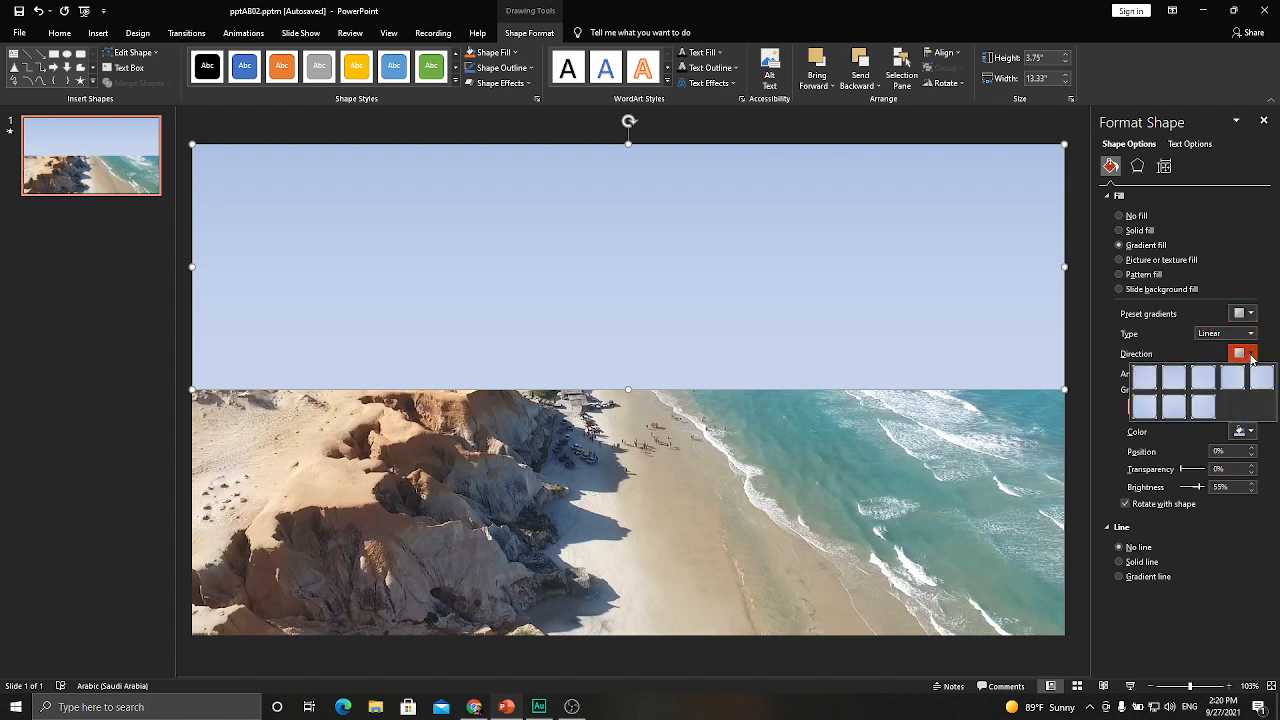
pyautogui.click(1176, 382)
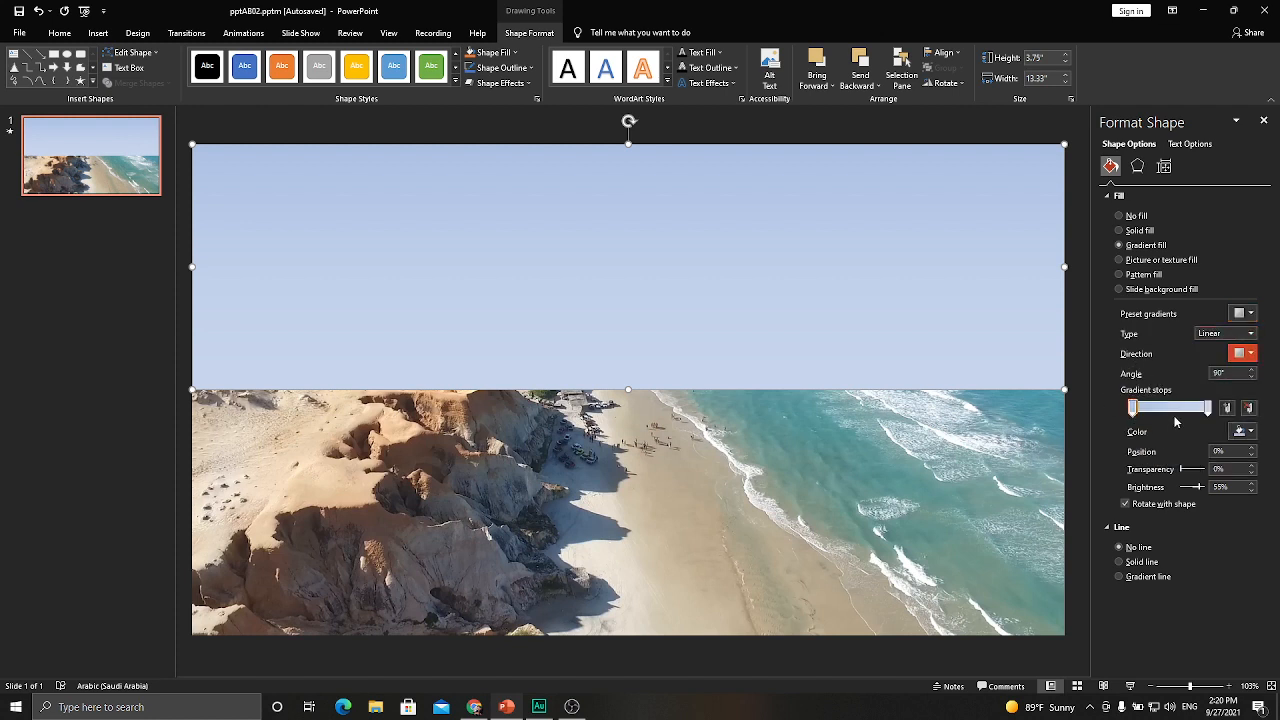
# - Color the first gradient stop with the sandy tone sampled by Eyedropper from the cliffs in the video
pyautogui.click(1135, 412)
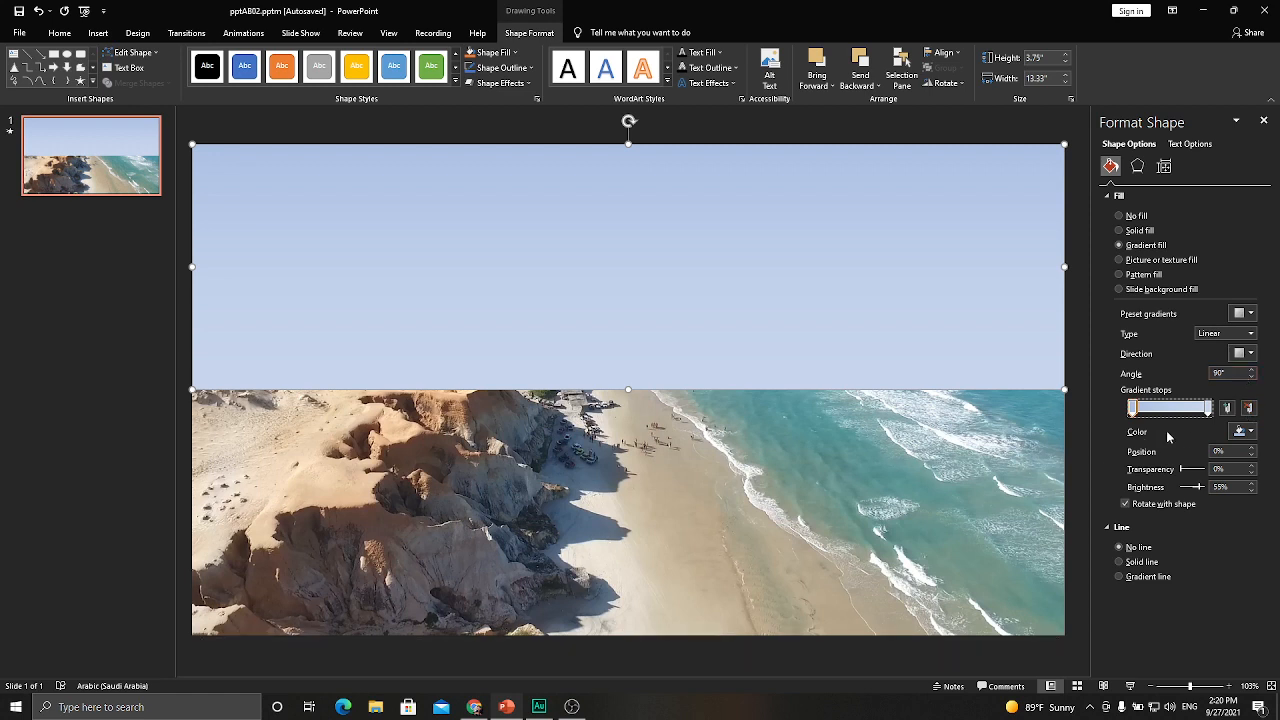
pyautogui.click(1240, 431)
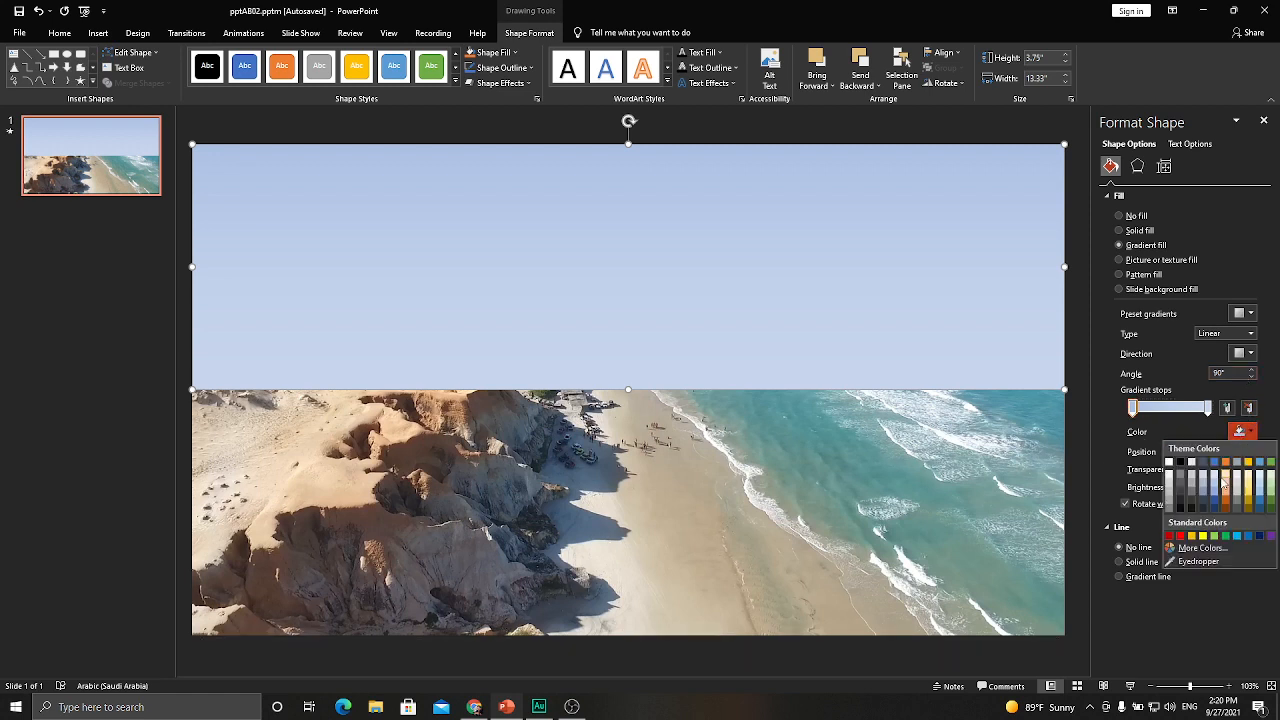
pyautogui.click(1196, 561)
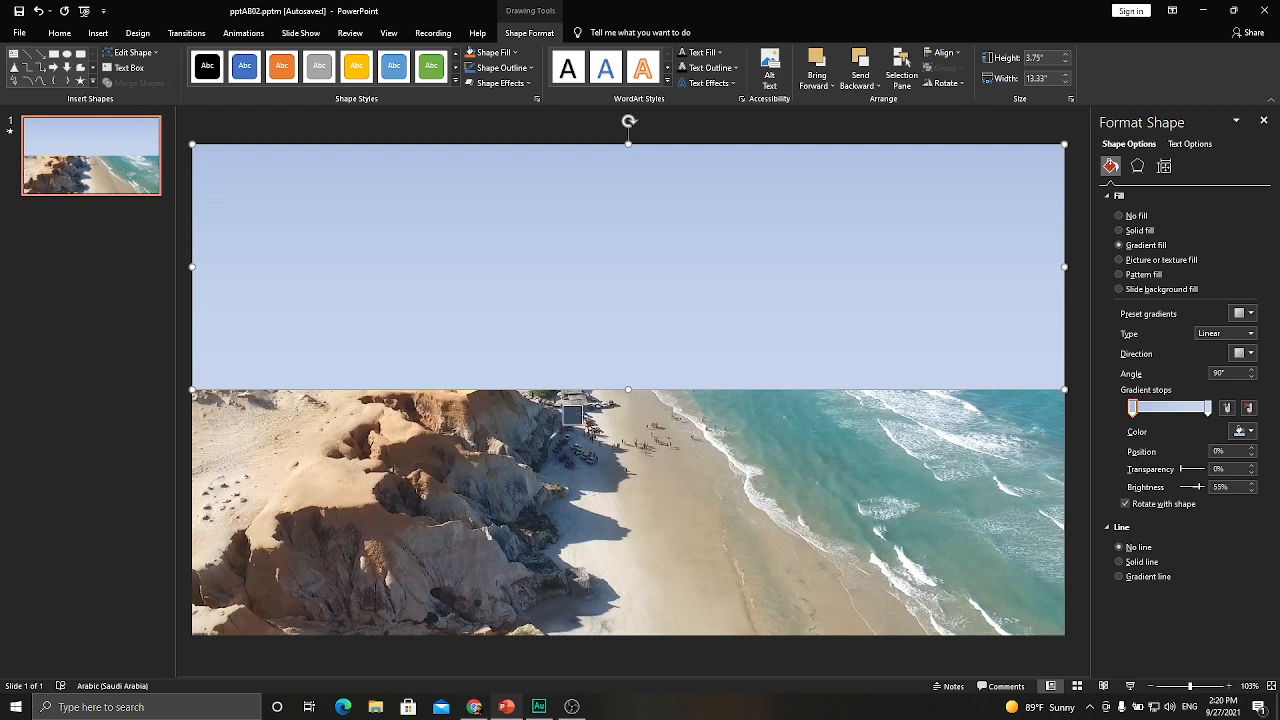
pyautogui.click(357, 485)
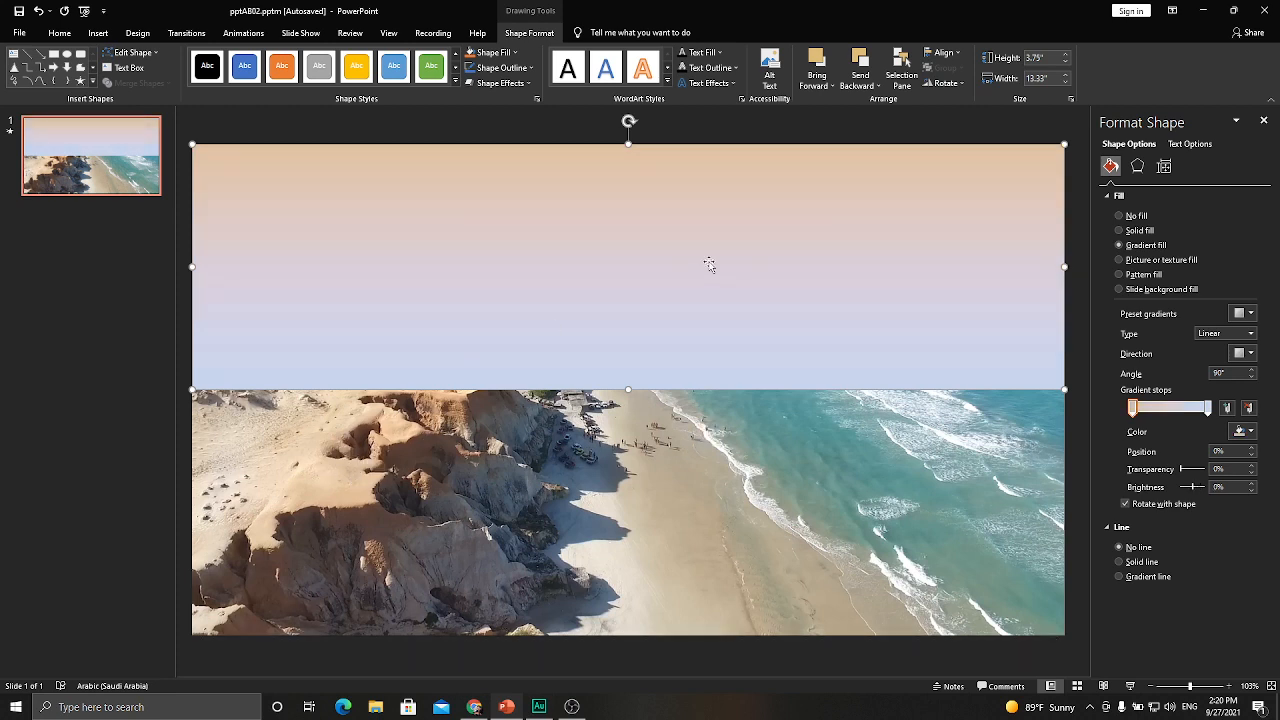
# - Color the last gradient stop white and set its transparency to 100%
pyautogui.click(1241, 431)
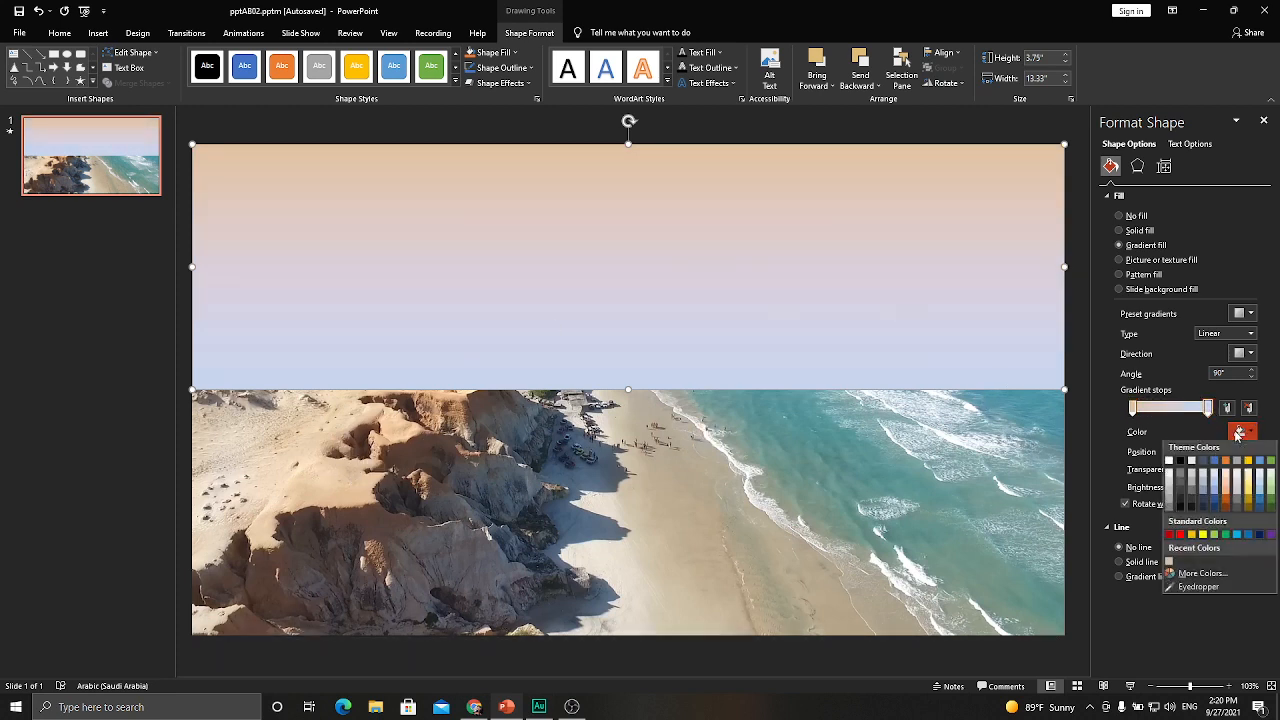
pyautogui.click(1169, 463)
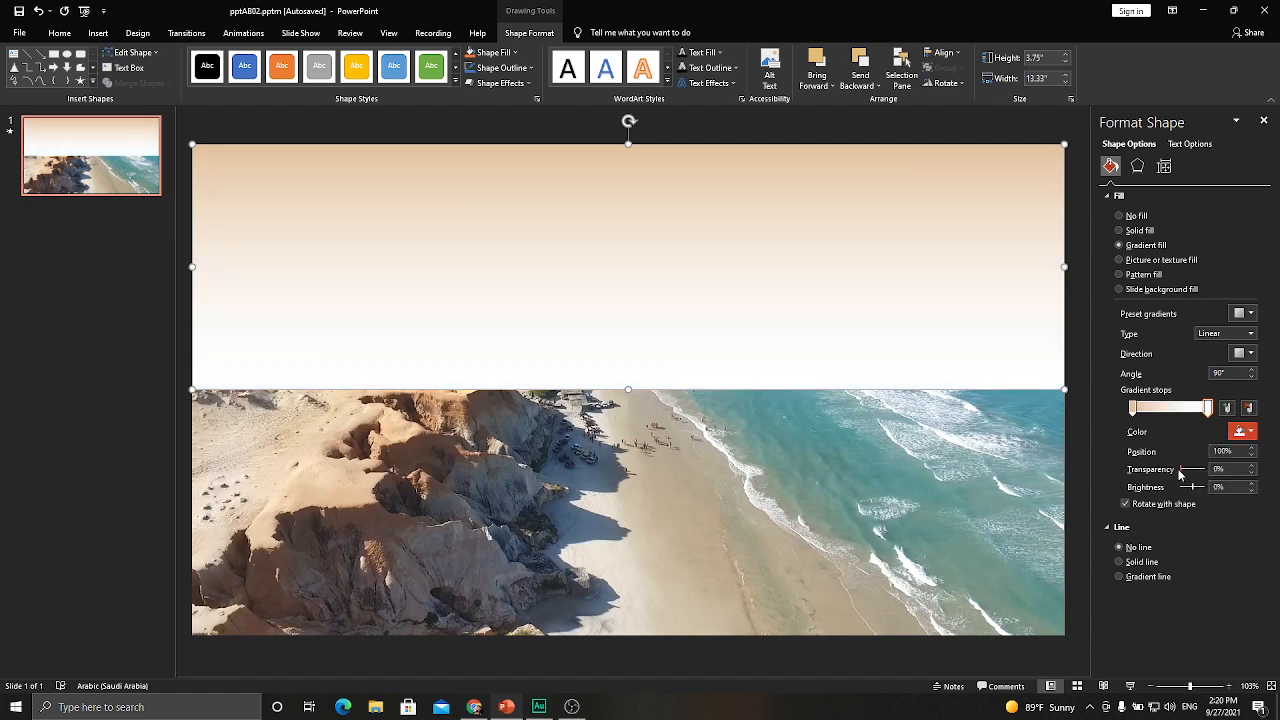
pyautogui.moveTo(1180, 469); pyautogui.dragTo(1207, 469)
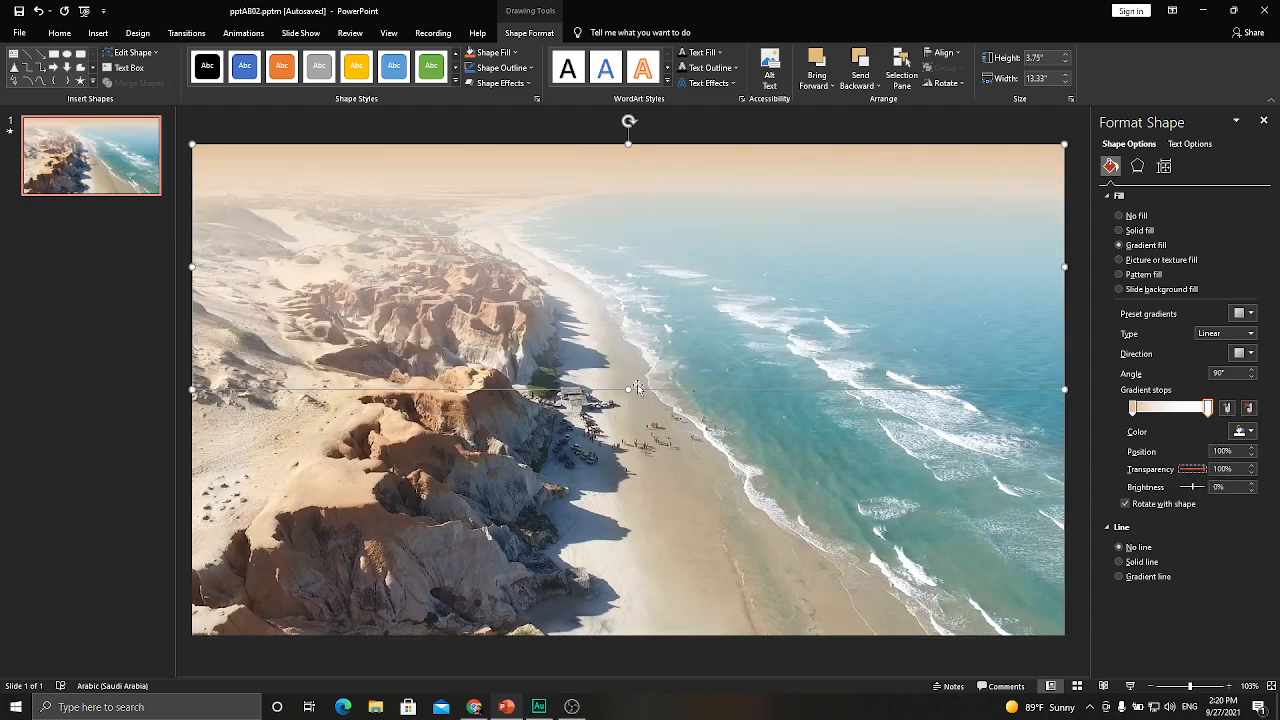
# - Extend the rectangle downward to a height of about 5.39" and move the sandy gradient stop to 23%
pyautogui.moveTo(629, 388); pyautogui.dragTo(628, 497)
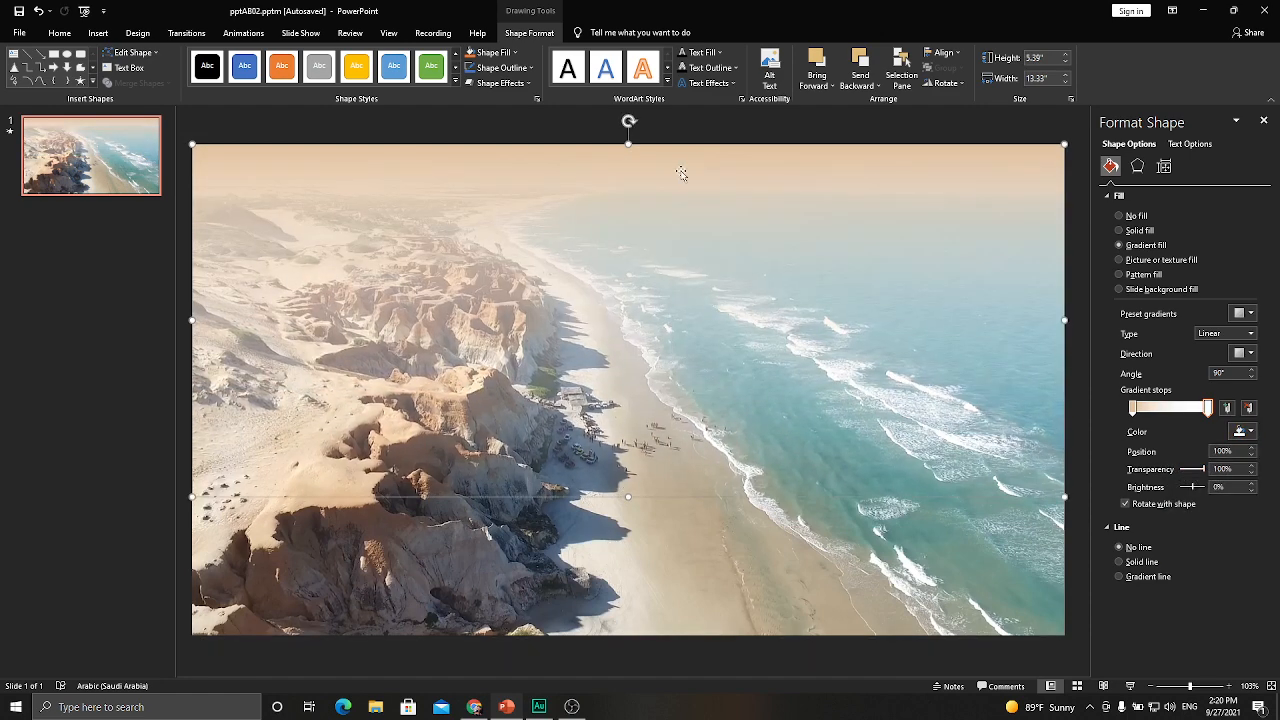
pyautogui.moveTo(1132, 409); pyautogui.dragTo(1150, 412)
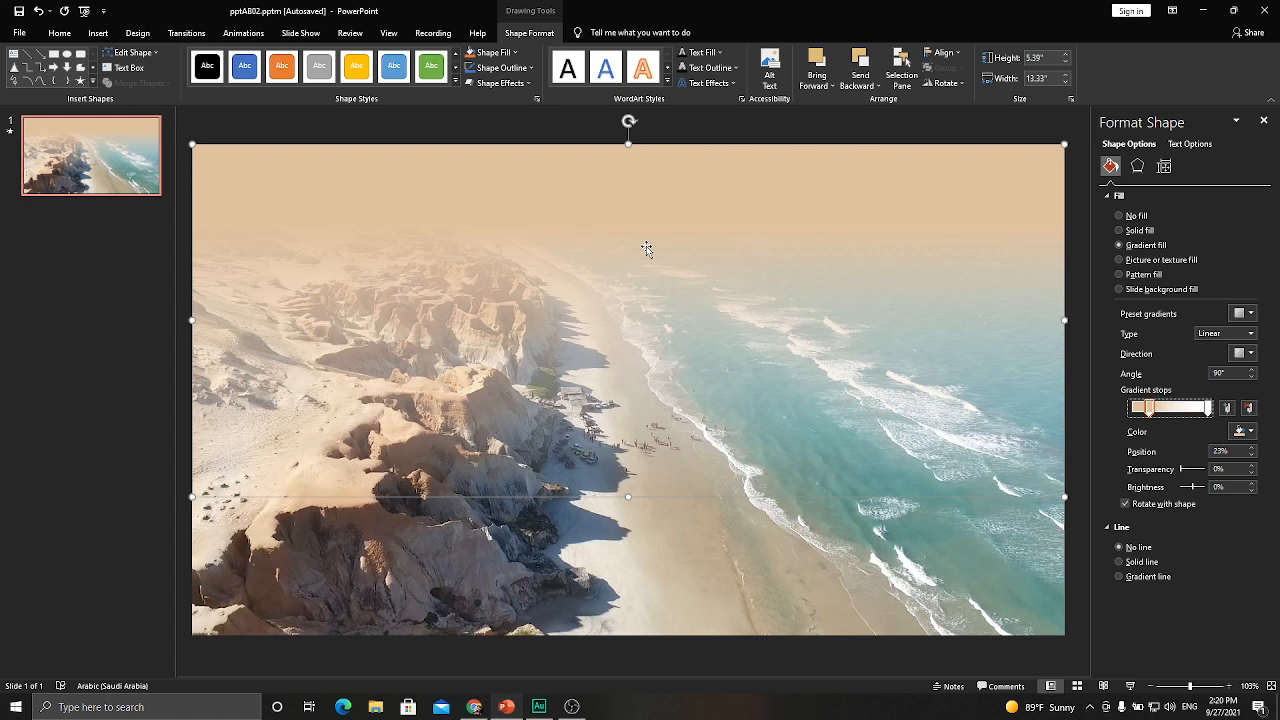
# - Insert plain black WordArt reading "TREASURE HUNT" and place it centered near the top edge of the slide
pyautogui.moveTo(697, 525)
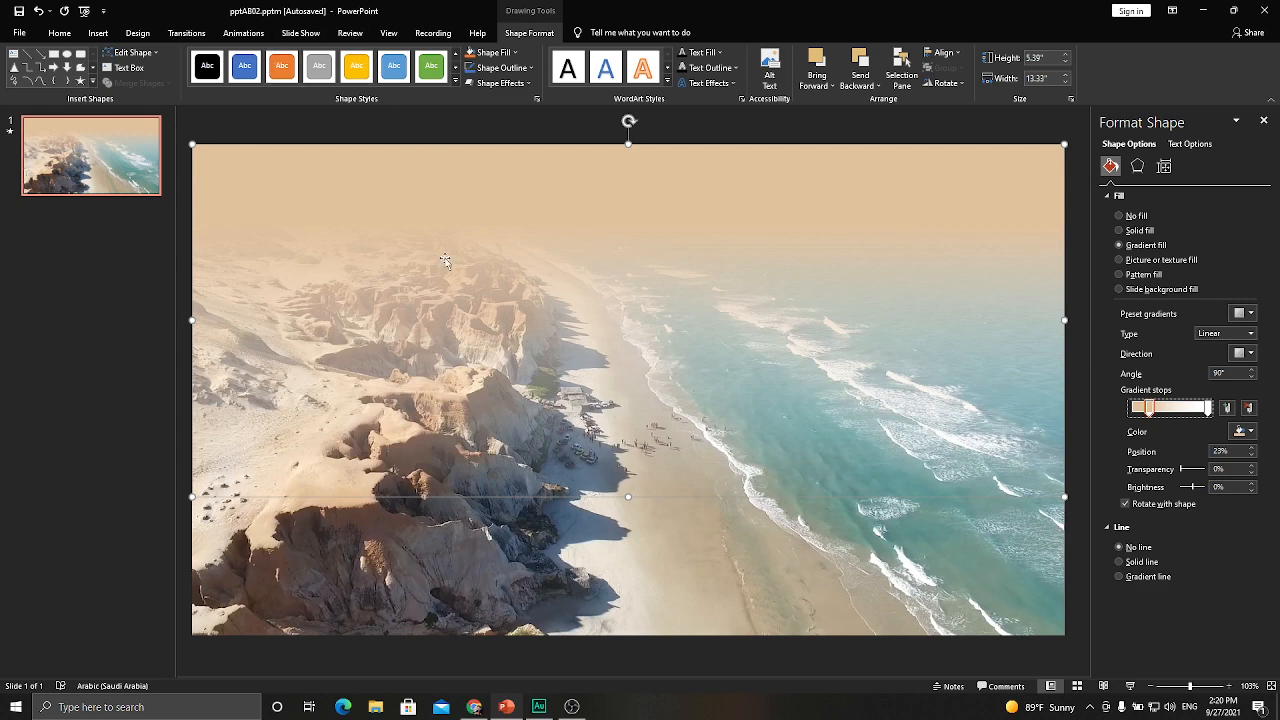
pyautogui.click(101, 40)
pyautogui.click(672, 78)
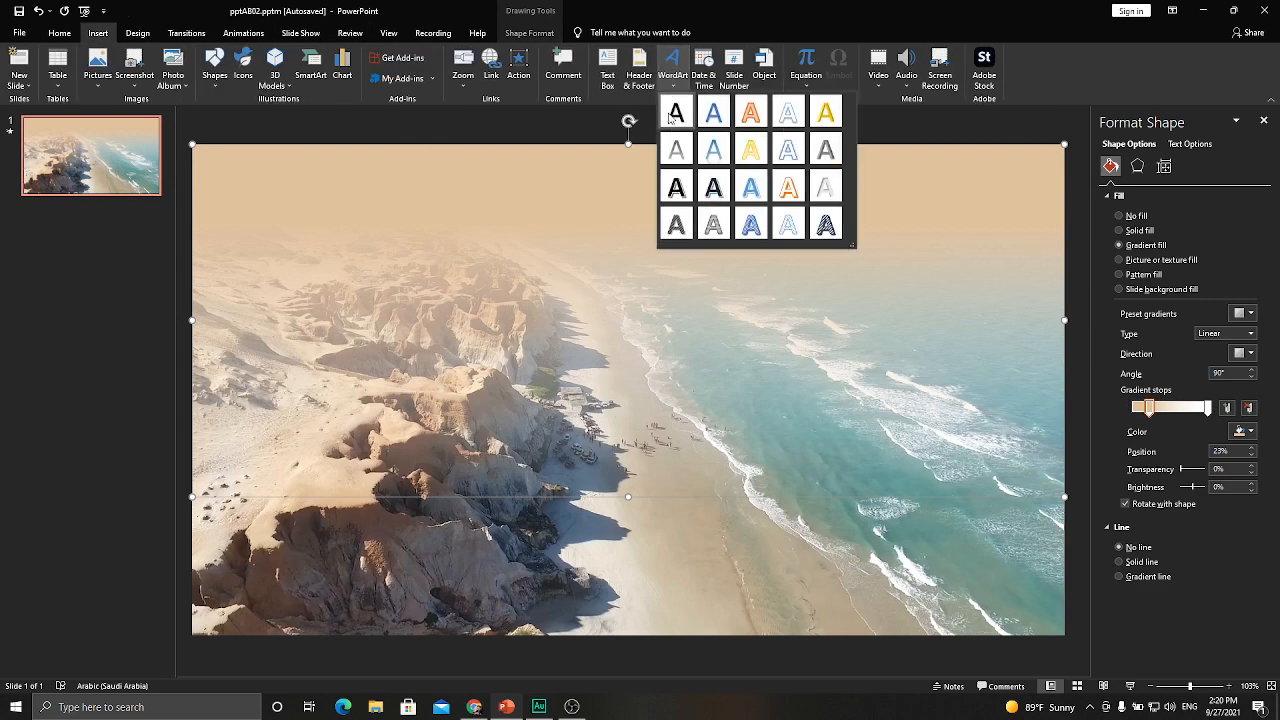
pyautogui.click(675, 115)
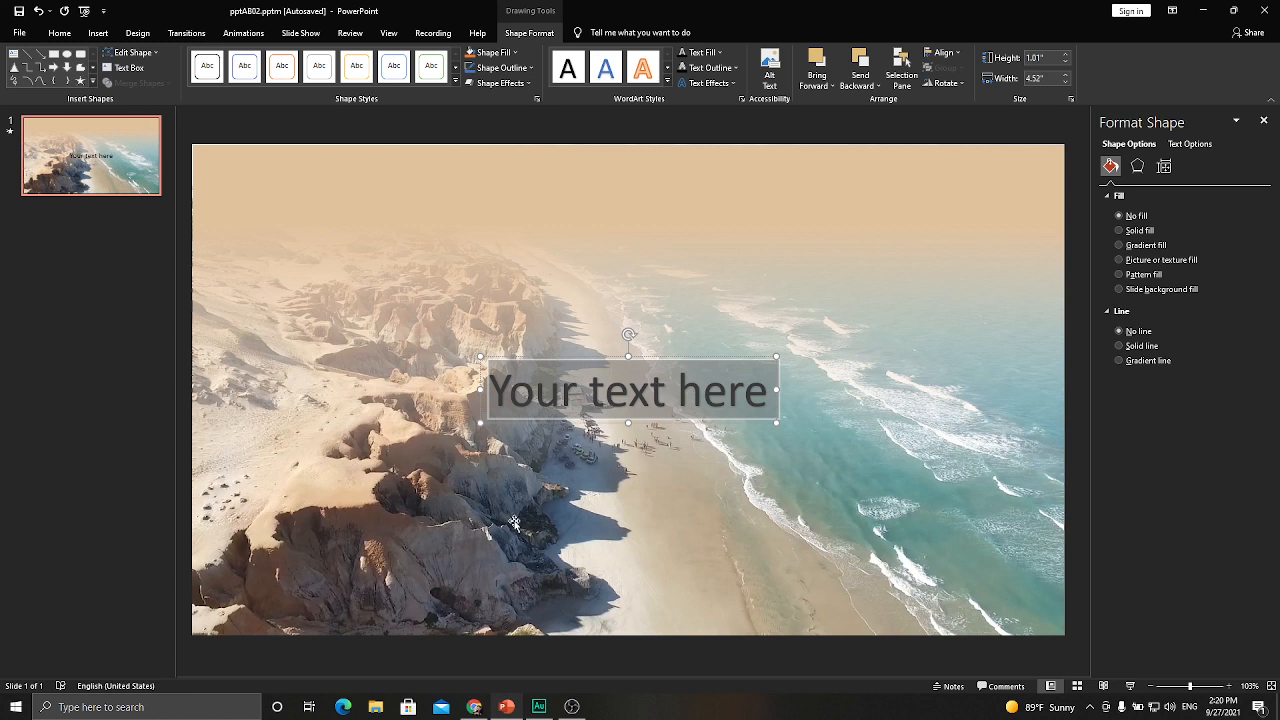
pyautogui.write('TREASURE HUNT')
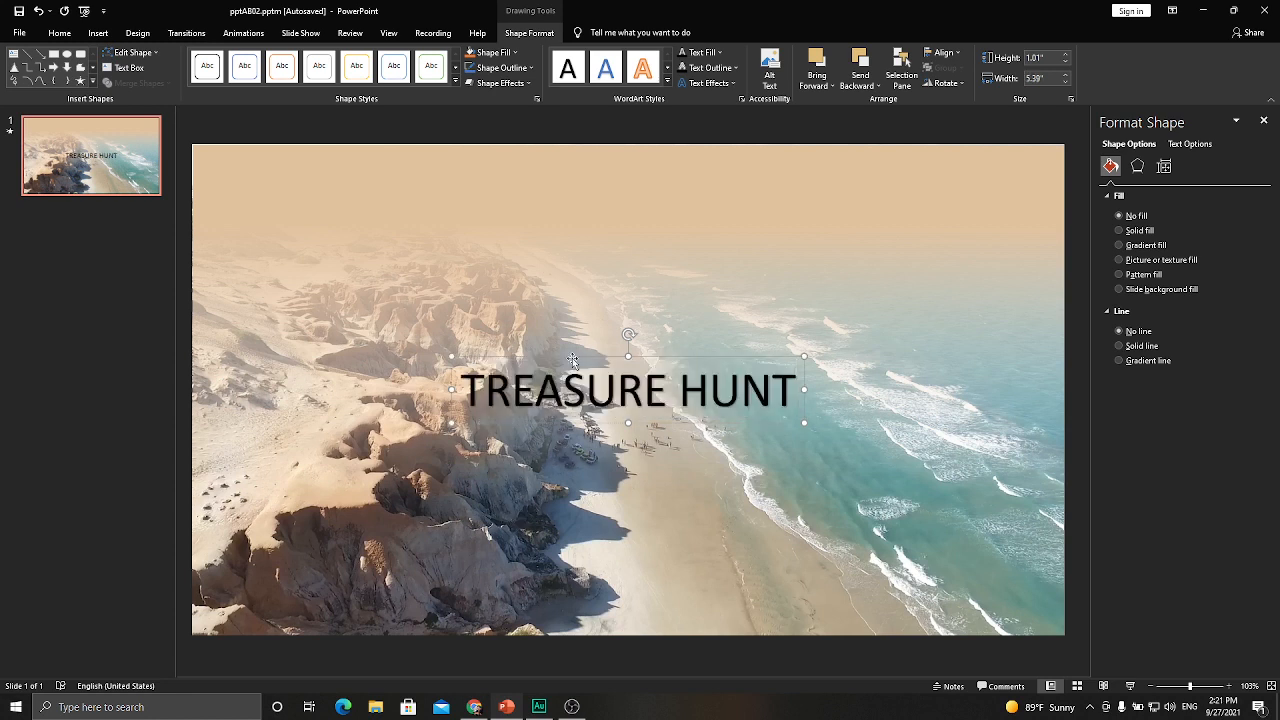
pyautogui.moveTo(572, 360); pyautogui.dragTo(583, 170)
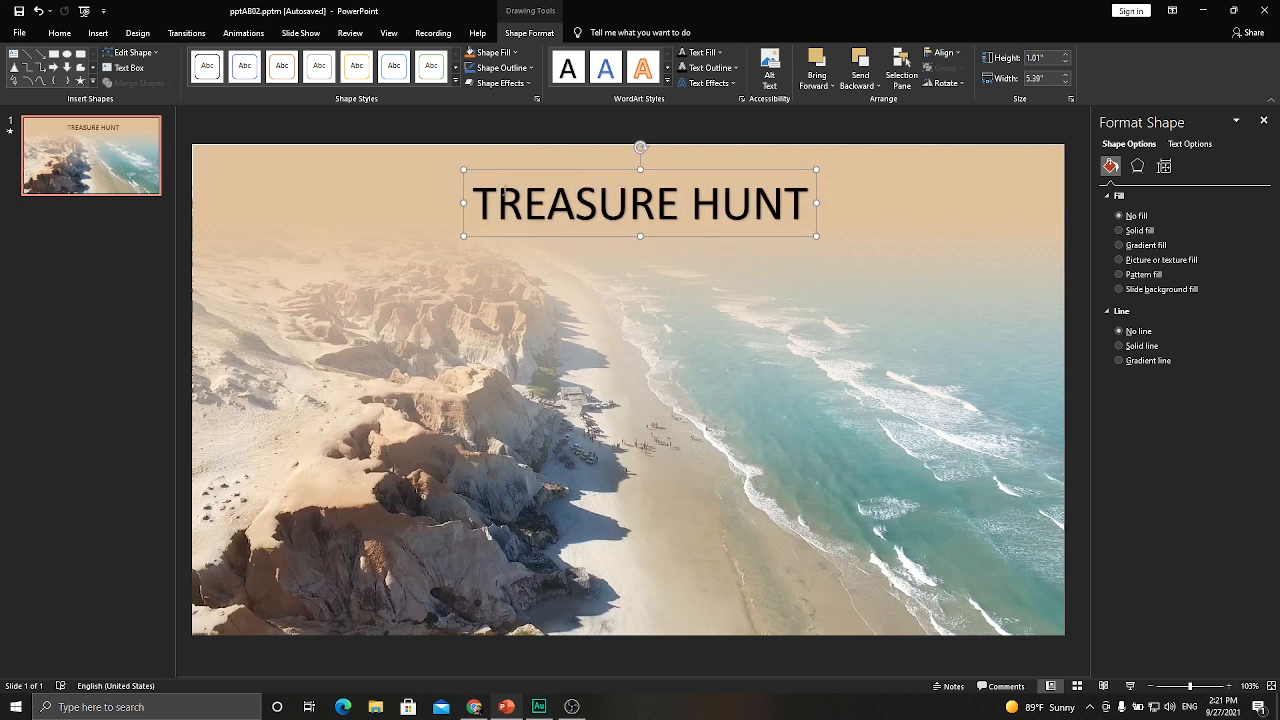
pyautogui.moveTo(492, 201); pyautogui.dragTo(815, 205)
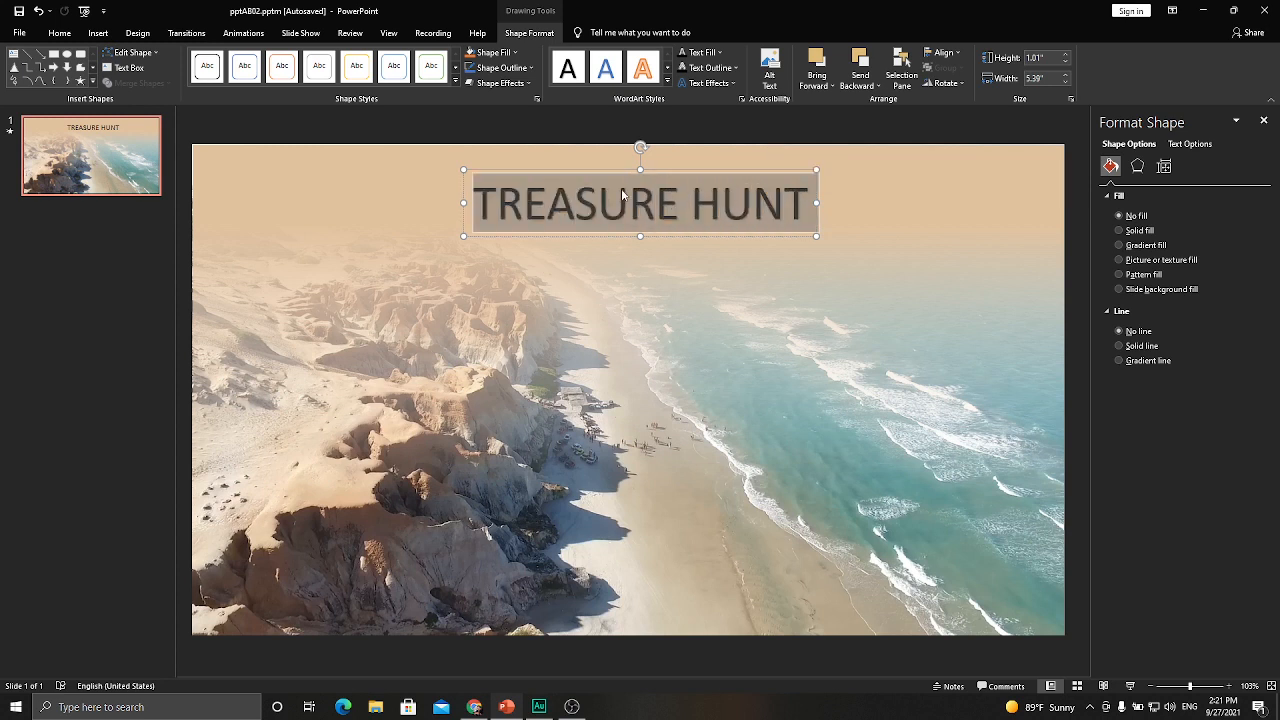
pyautogui.moveTo(593, 173); pyautogui.dragTo(578, 157)
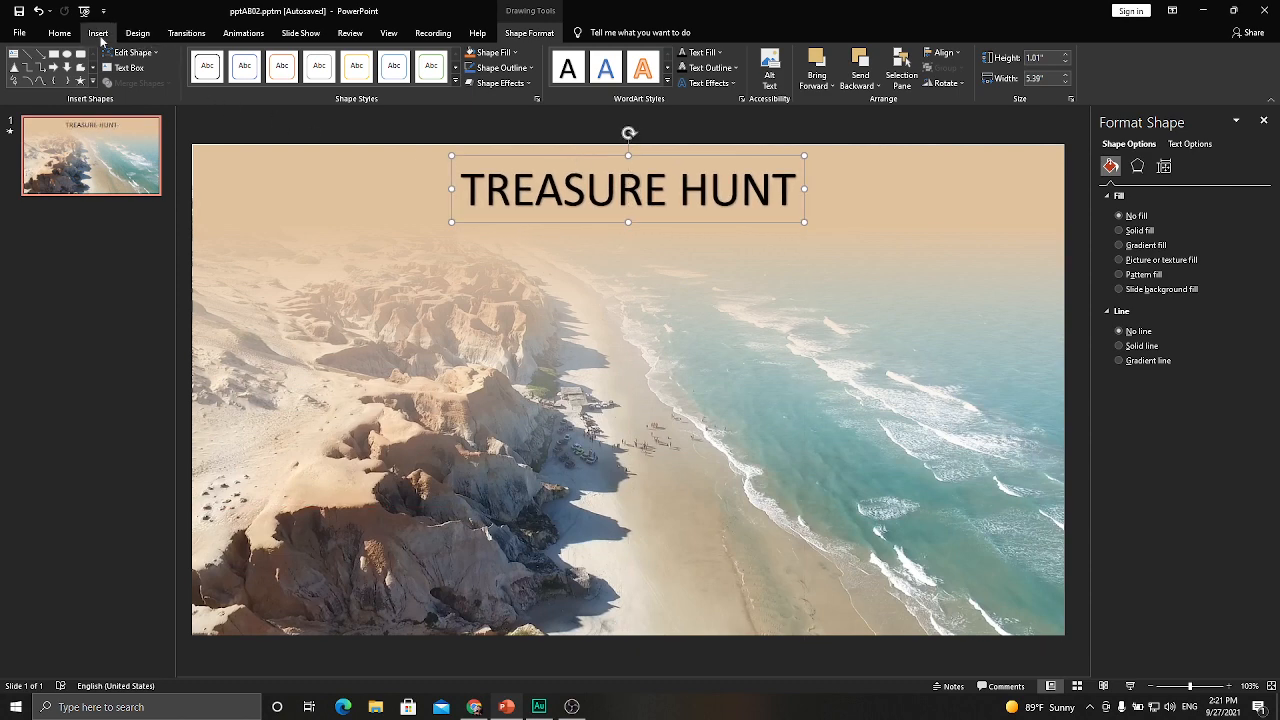
# - Change the title's font to Righteous Kill Outline Italic
pyautogui.click(100, 36)
pyautogui.click(62, 34)
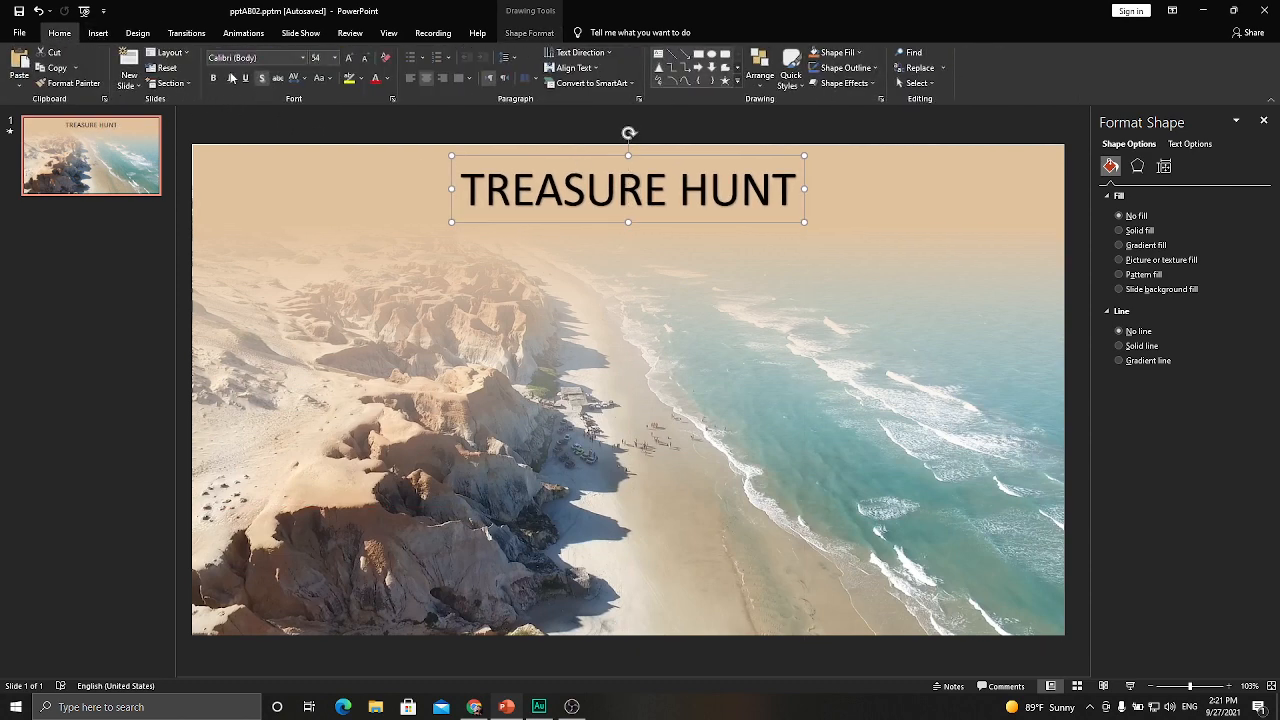
pyautogui.click(302, 57)
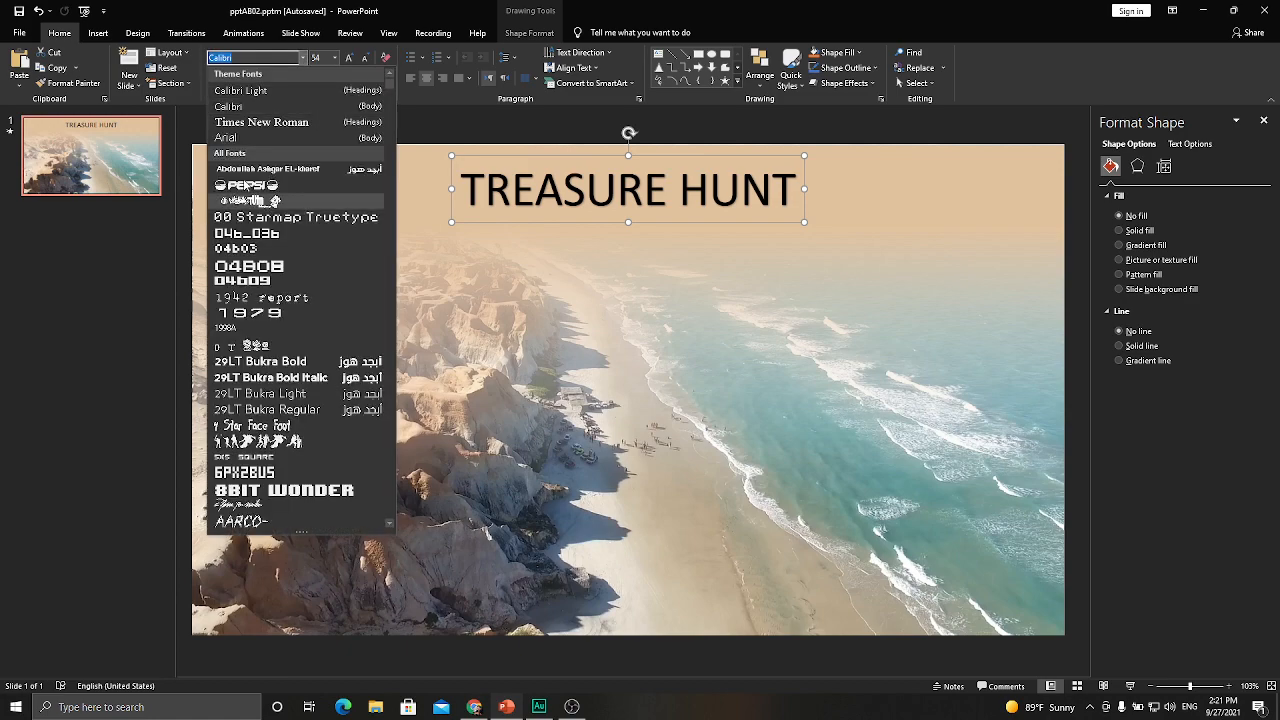
pyautogui.moveTo(390, 82); pyautogui.dragTo(372, 432)
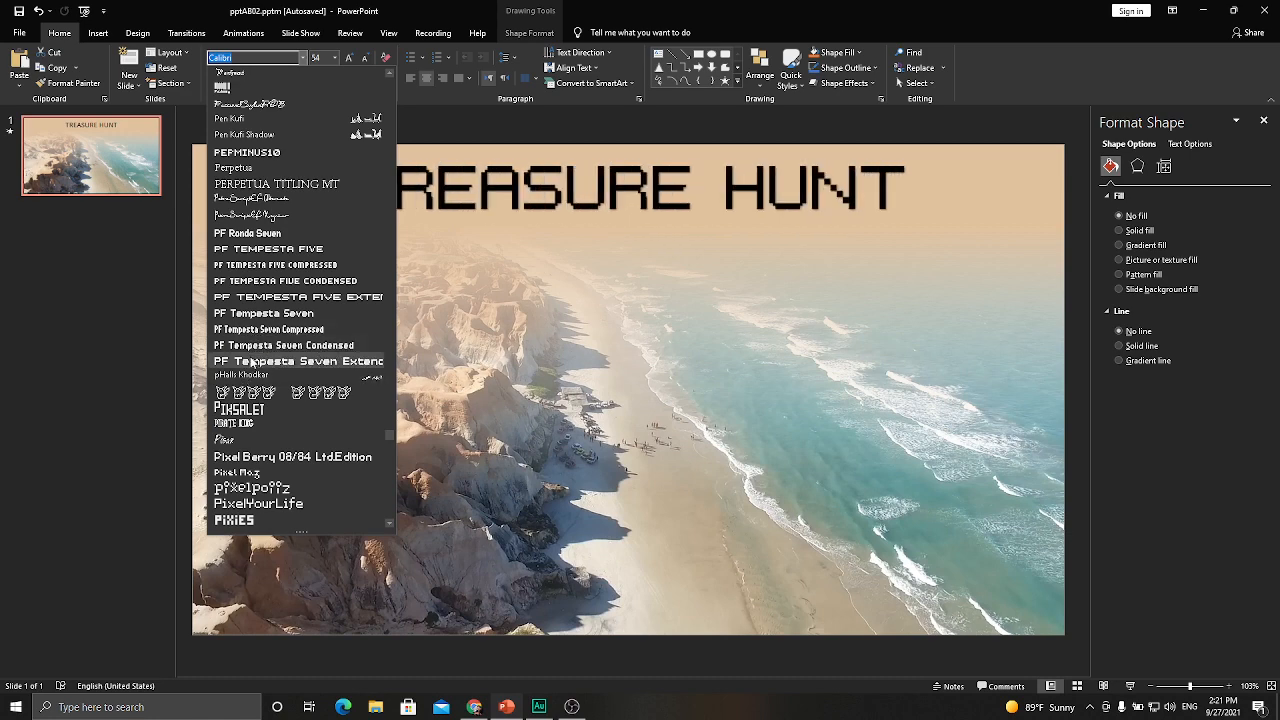
pyautogui.scroll(-4, 286, 481)
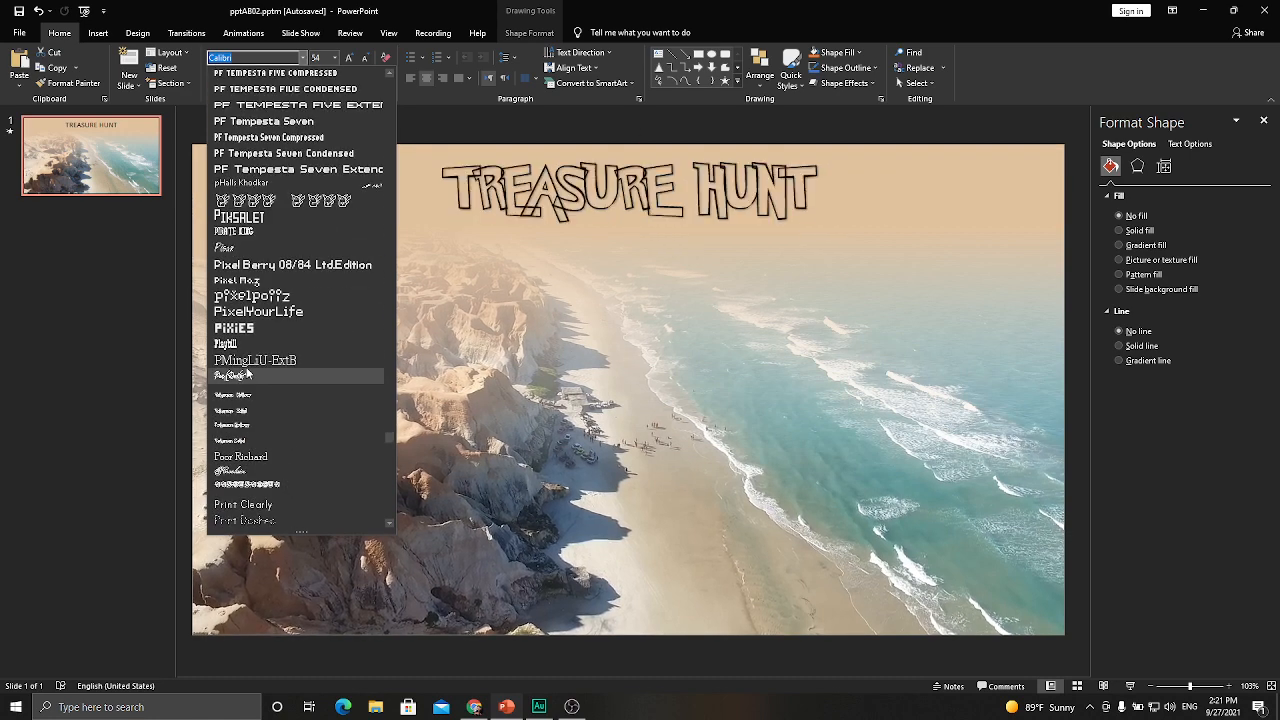
pyautogui.scroll(-5, 290, 300)
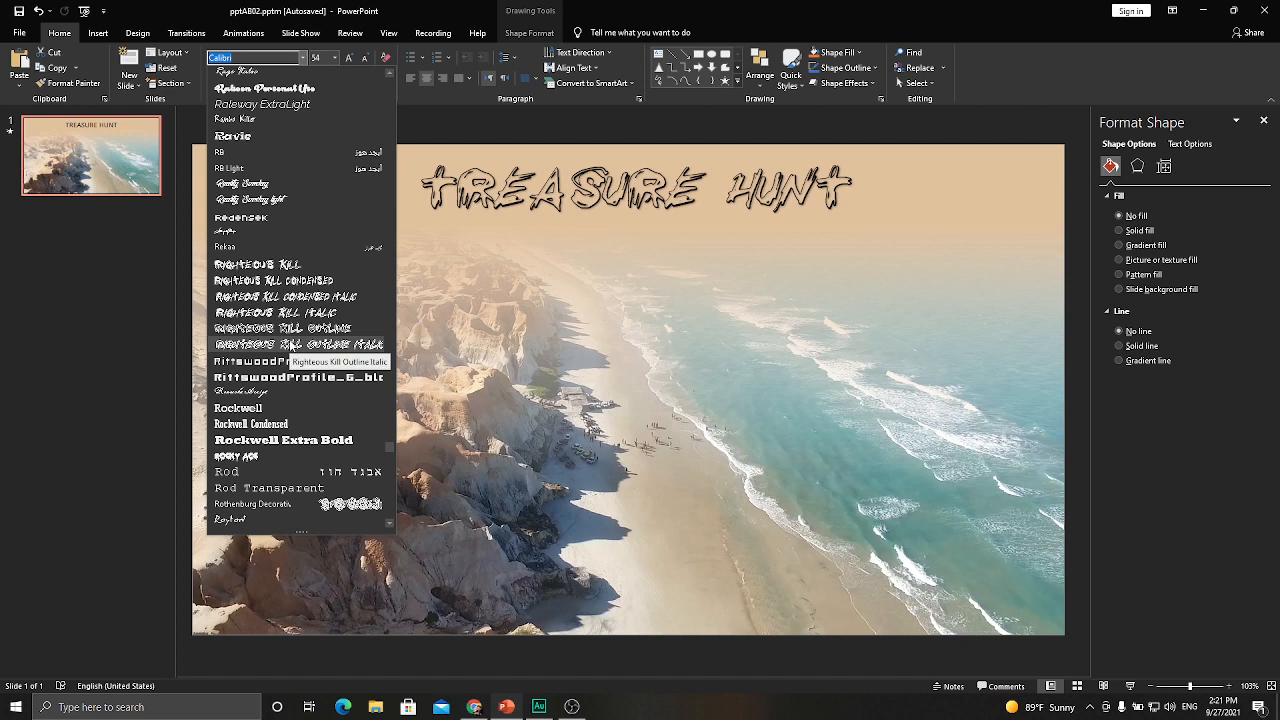
pyautogui.click(290, 345)
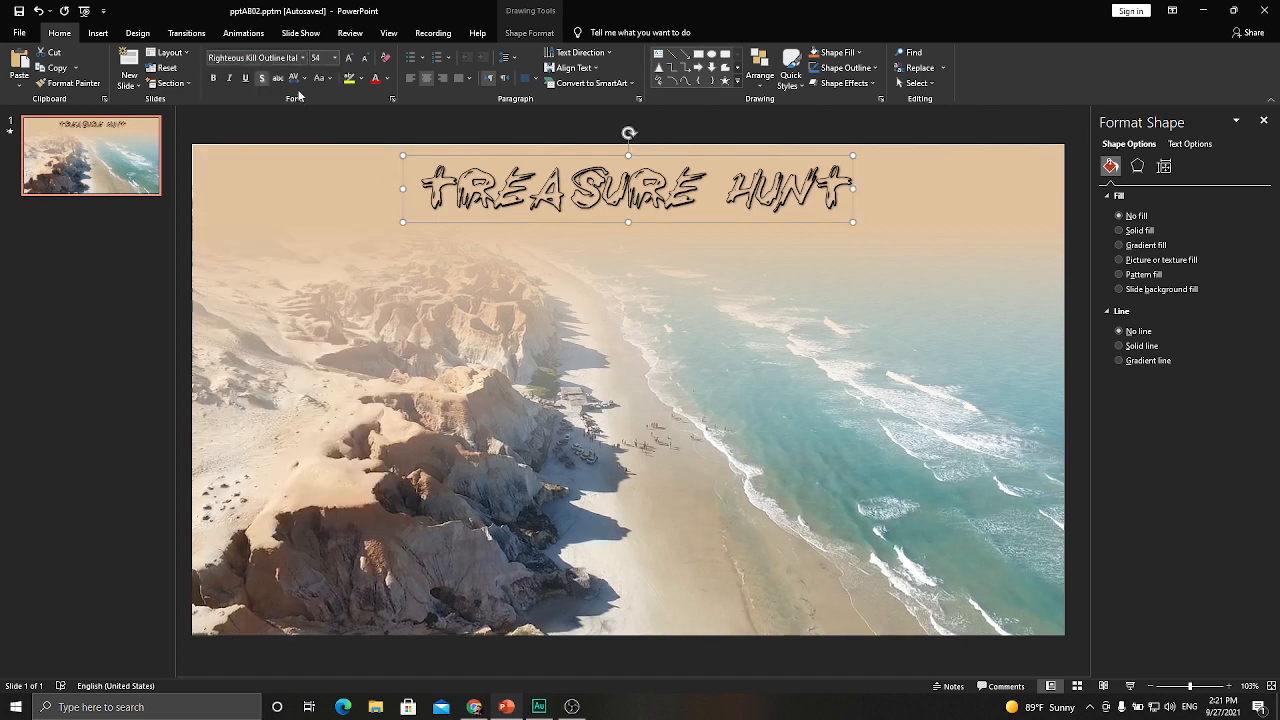
# - Enlarge the title text to 80 pt and nudge it slightly upward
pyautogui.click(348, 58)
pyautogui.click(348, 58)
pyautogui.click(348, 58)
pyautogui.click(348, 58)
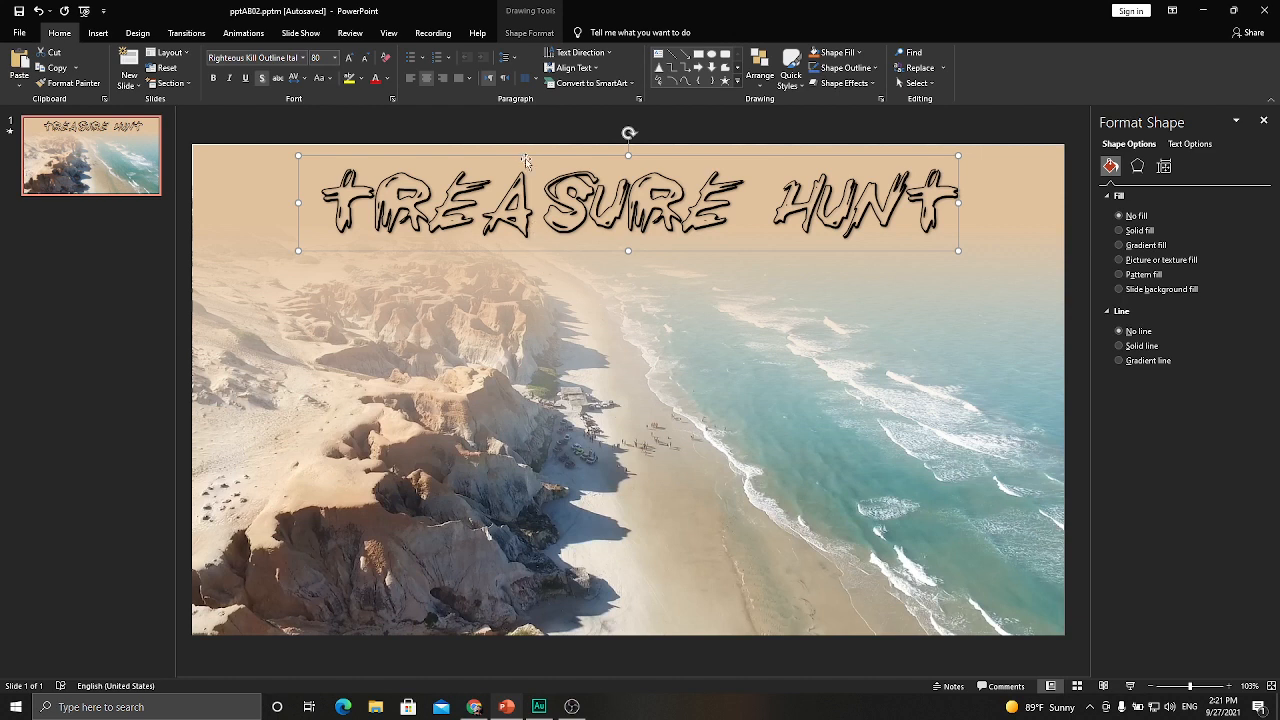
pyautogui.moveTo(525, 157); pyautogui.dragTo(525, 153)
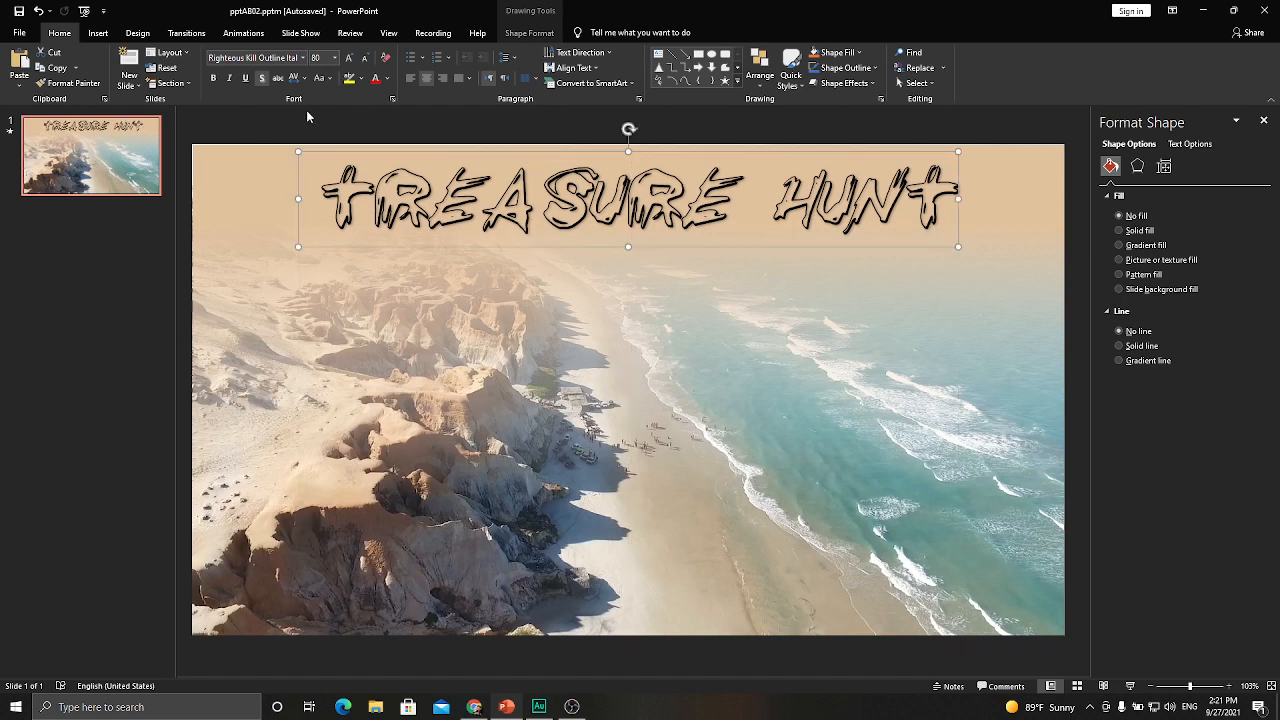
# - Set the title's font color to the bottom shade of the black theme color and open its text formatting options
pyautogui.click(387, 78)
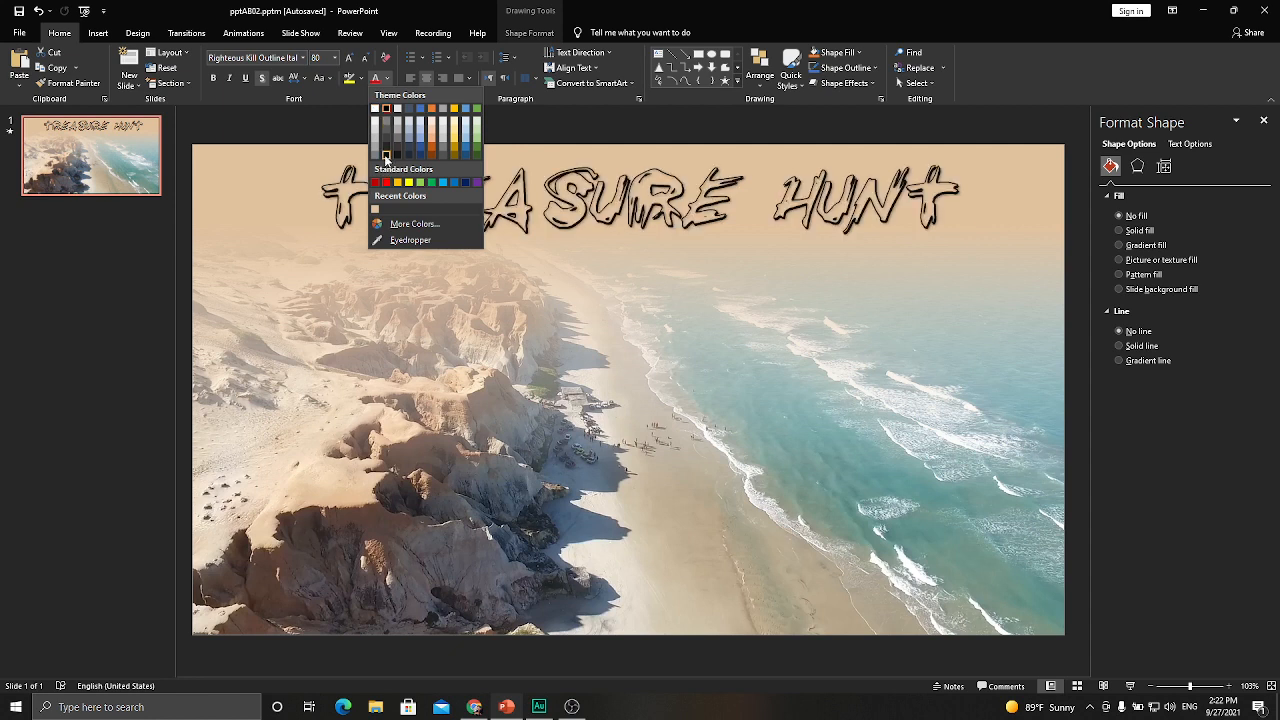
pyautogui.click(386, 156)
pyautogui.click(1186, 144)
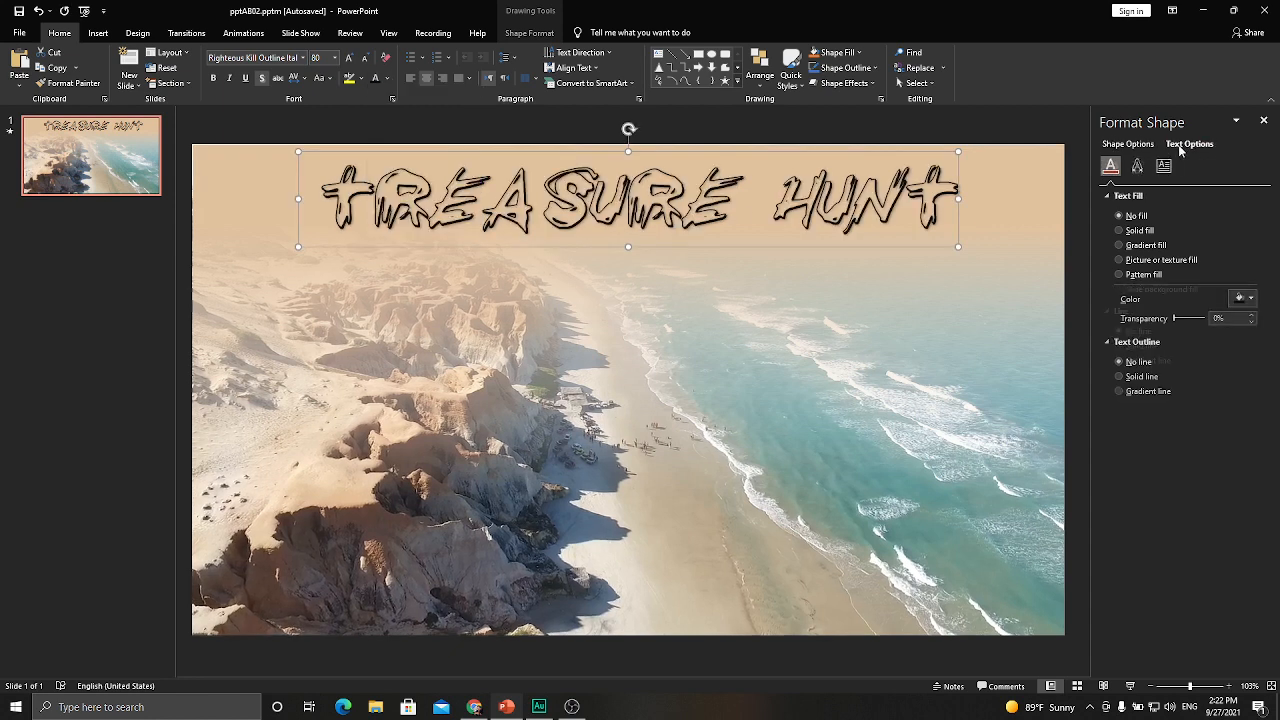
# - Fill the TREASURE HUNT title text with the dark brown marble texture
pyautogui.click(1119, 260)
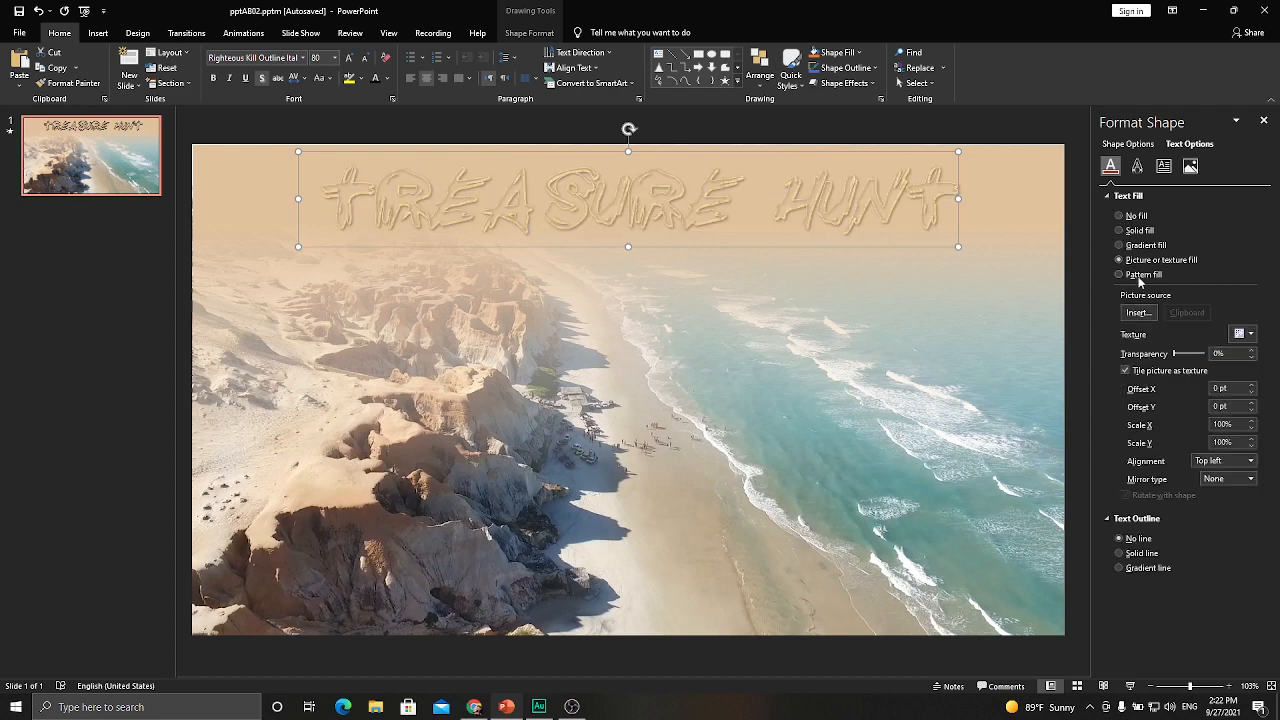
pyautogui.click(1243, 333)
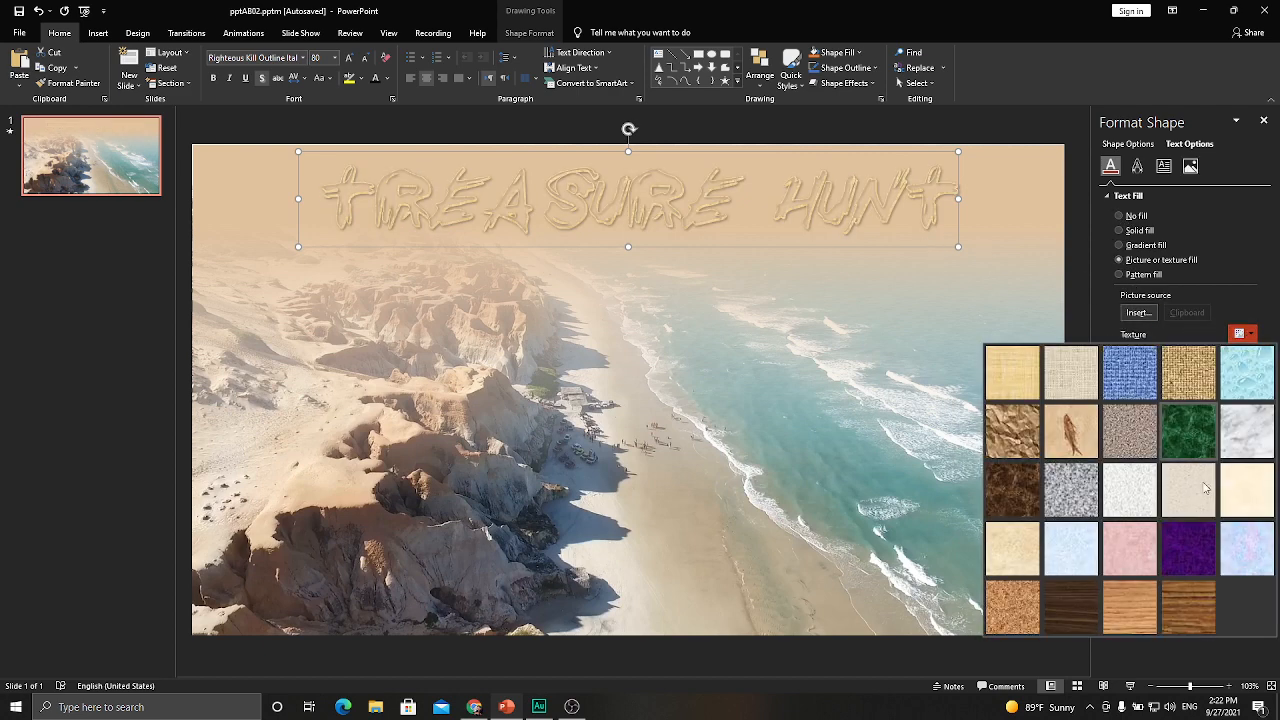
pyautogui.click(1067, 600)
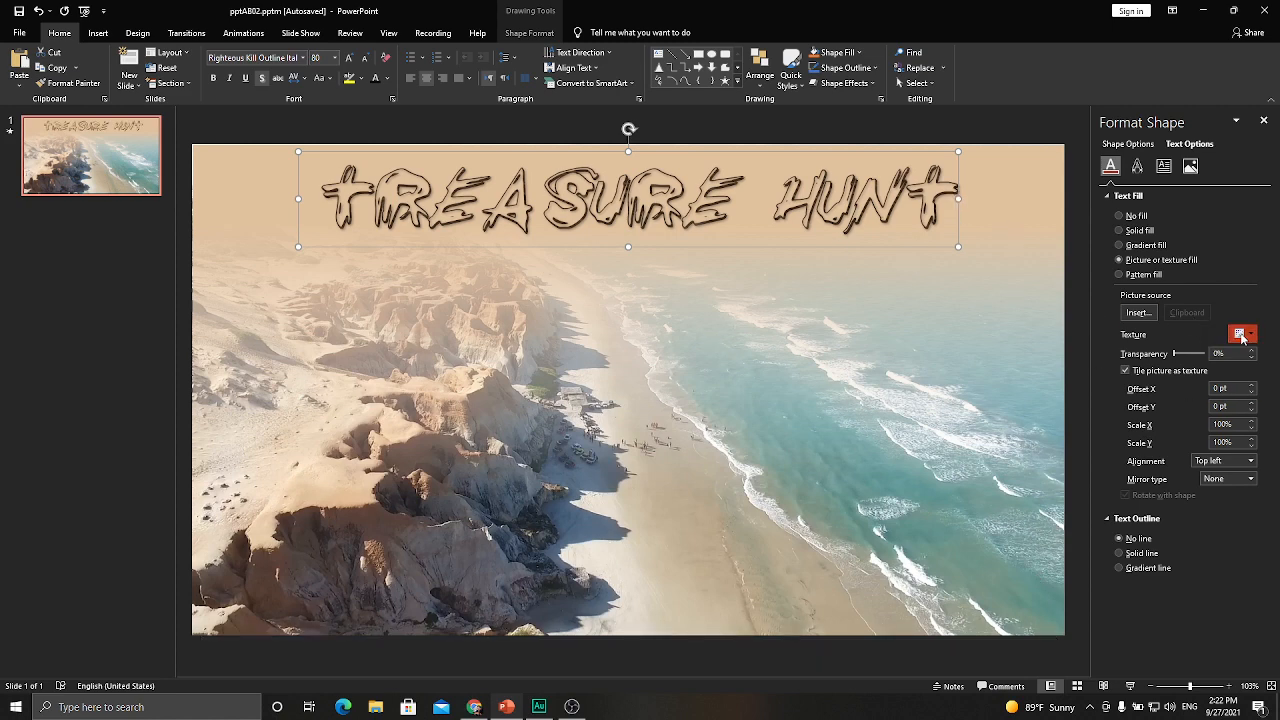
pyautogui.click(1243, 333)
pyautogui.click(1000, 500)
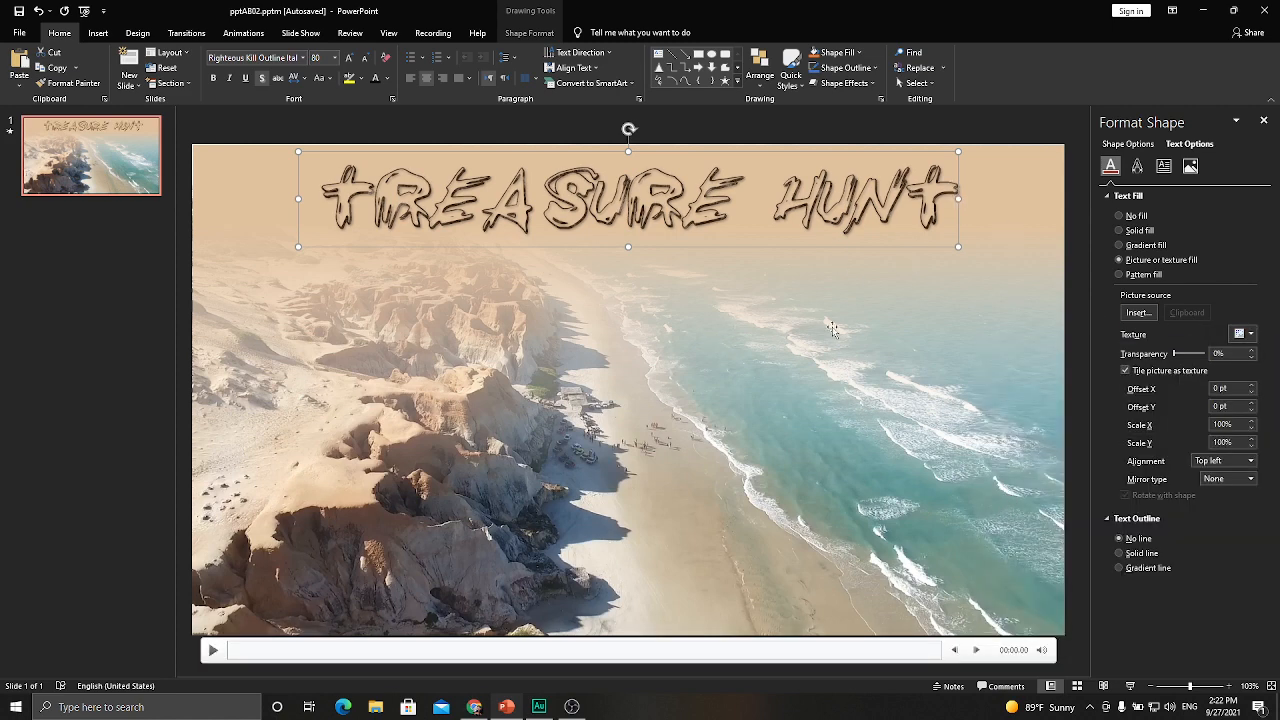
# - Give the TREASURE HUNT title text an outer shadow offset to the bottom left
pyautogui.click(1137, 166)
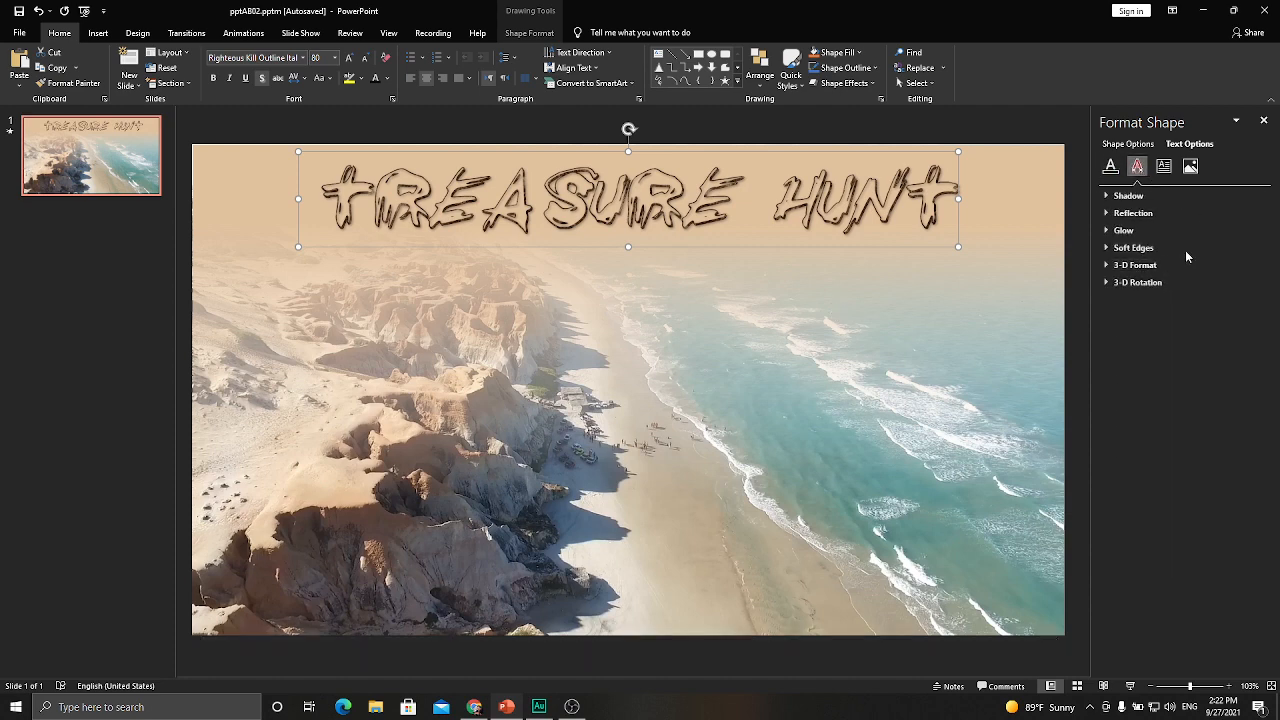
pyautogui.click(1129, 196)
pyautogui.click(1244, 213)
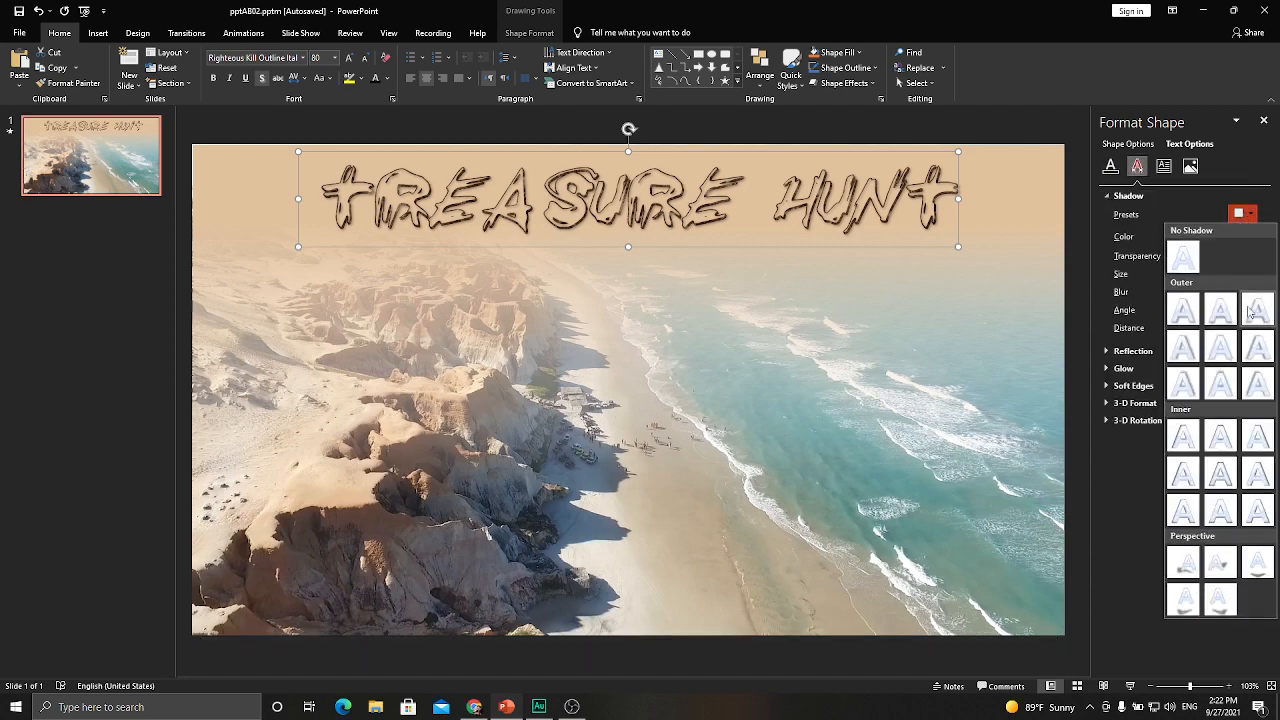
pyautogui.click(1246, 315)
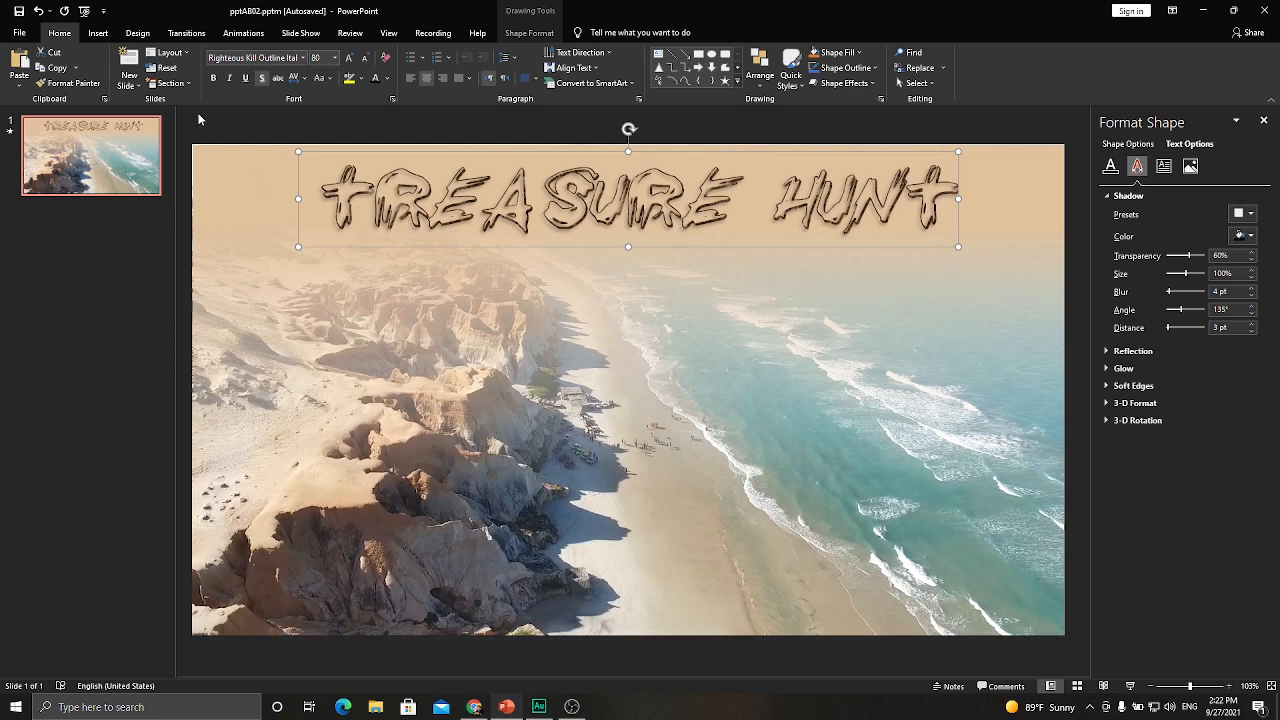
# - Insert plain black WordArt reading "3d mode zoom" and place it centered directly below the title
pyautogui.click(98, 33)
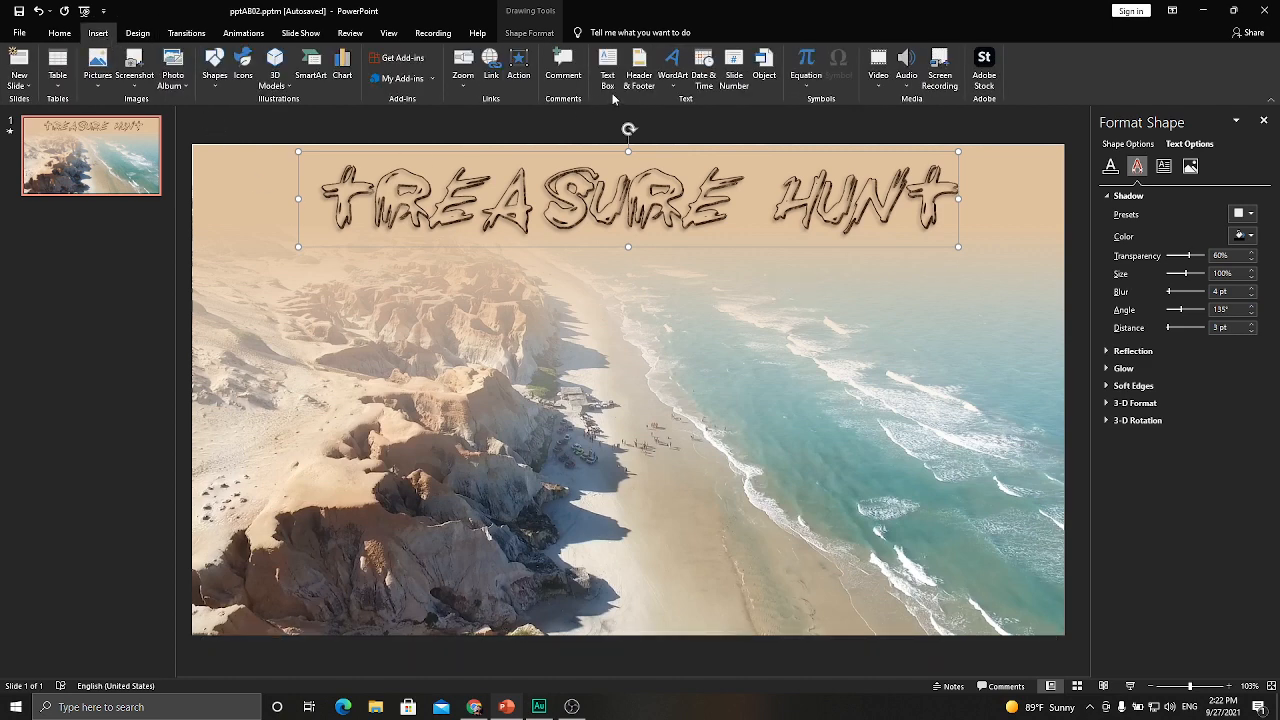
pyautogui.click(672, 80)
pyautogui.click(682, 128)
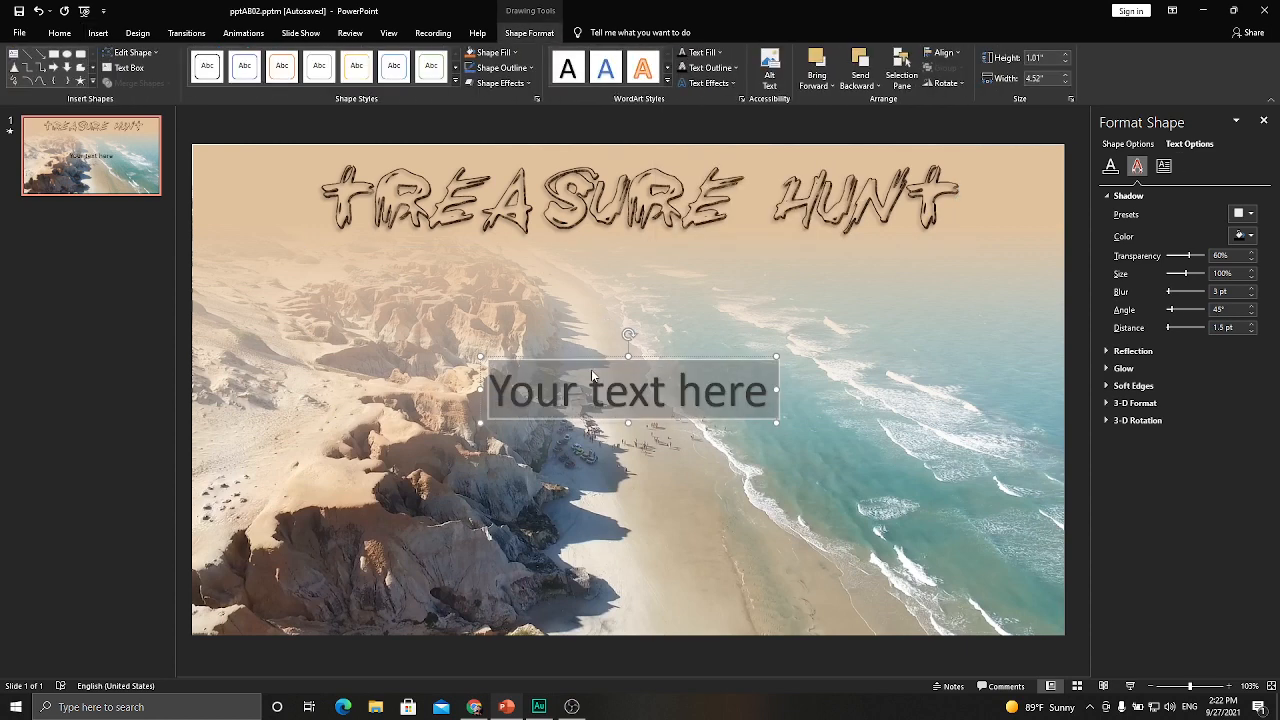
pyautogui.moveTo(597, 360); pyautogui.dragTo(598, 235)
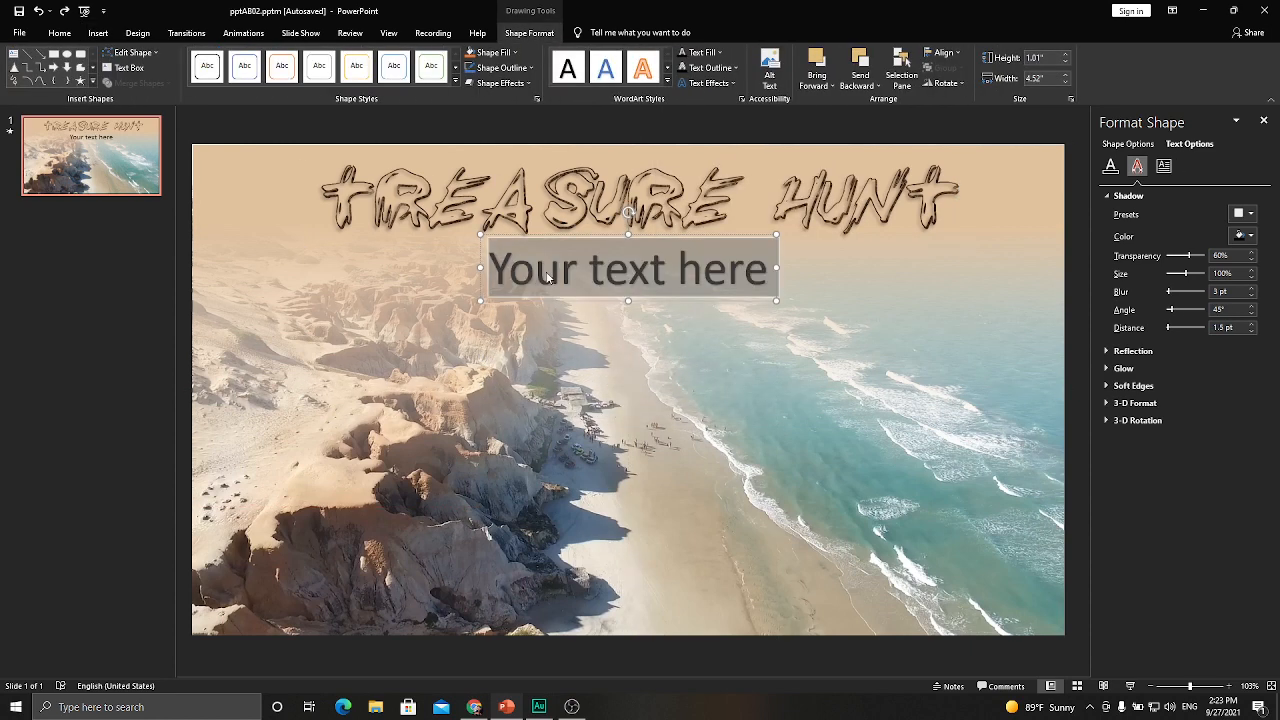
pyautogui.write('3d m')
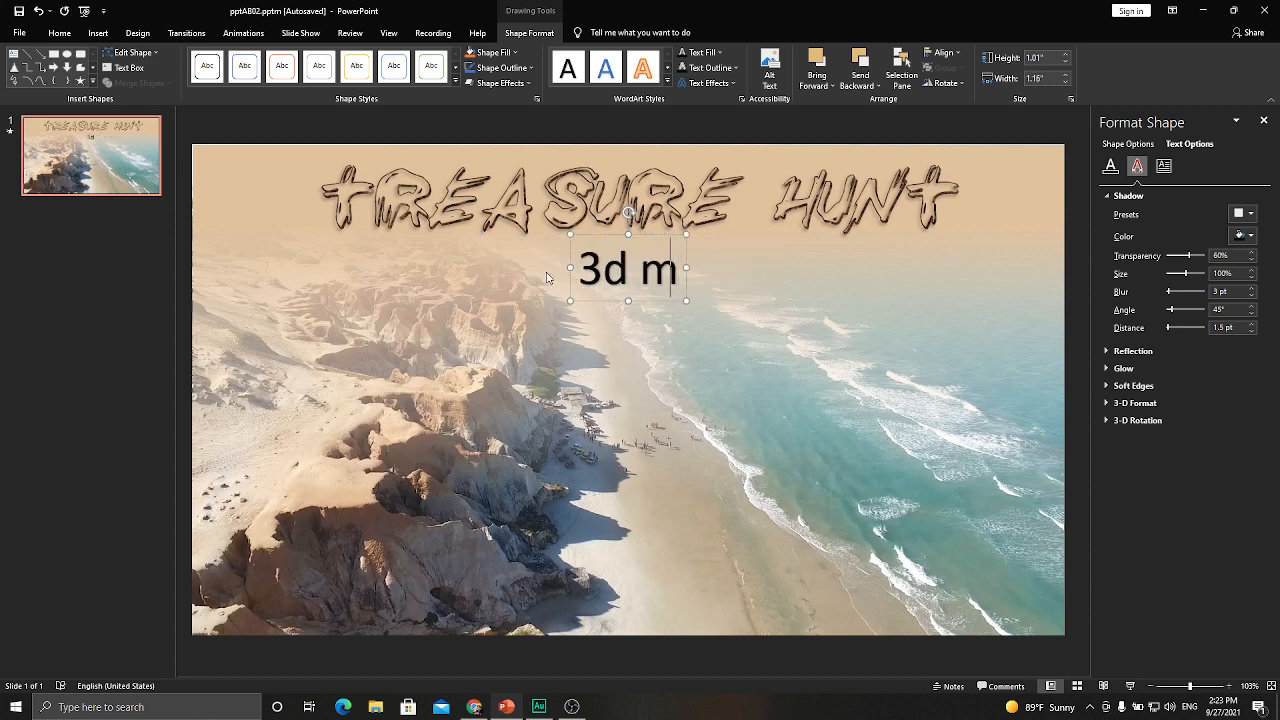
pyautogui.write('ode ')
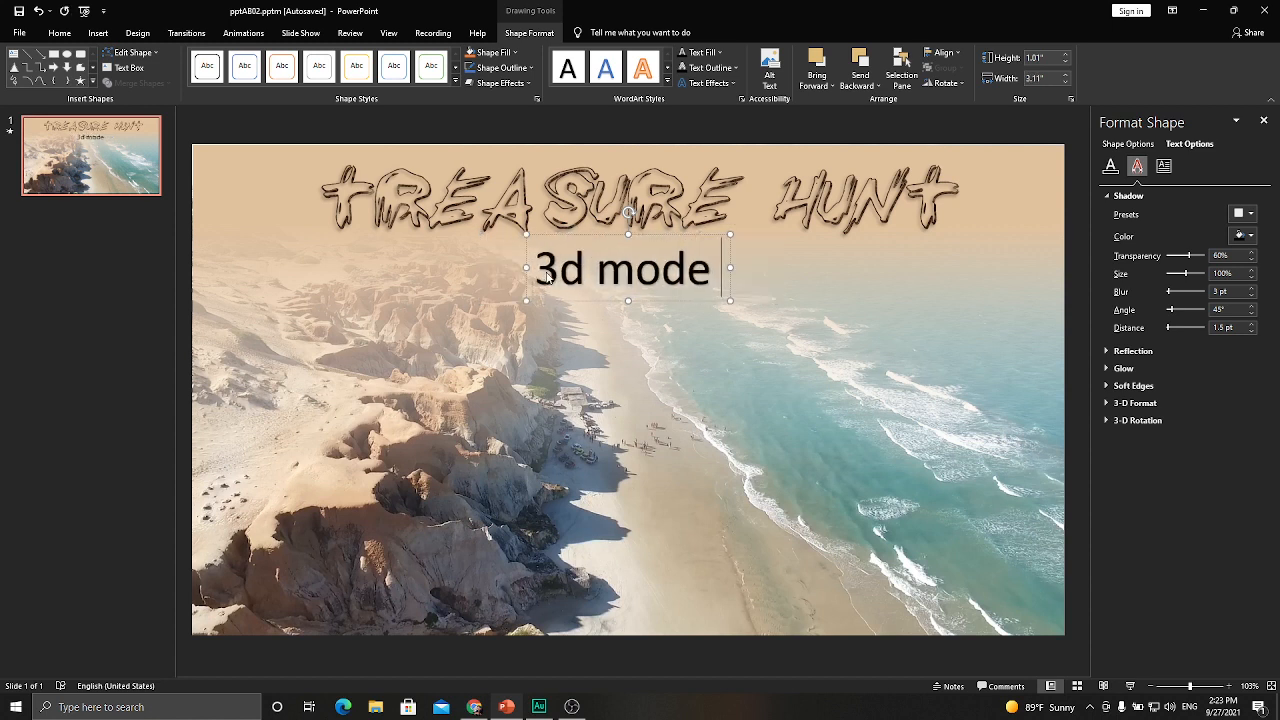
pyautogui.write('zomm')
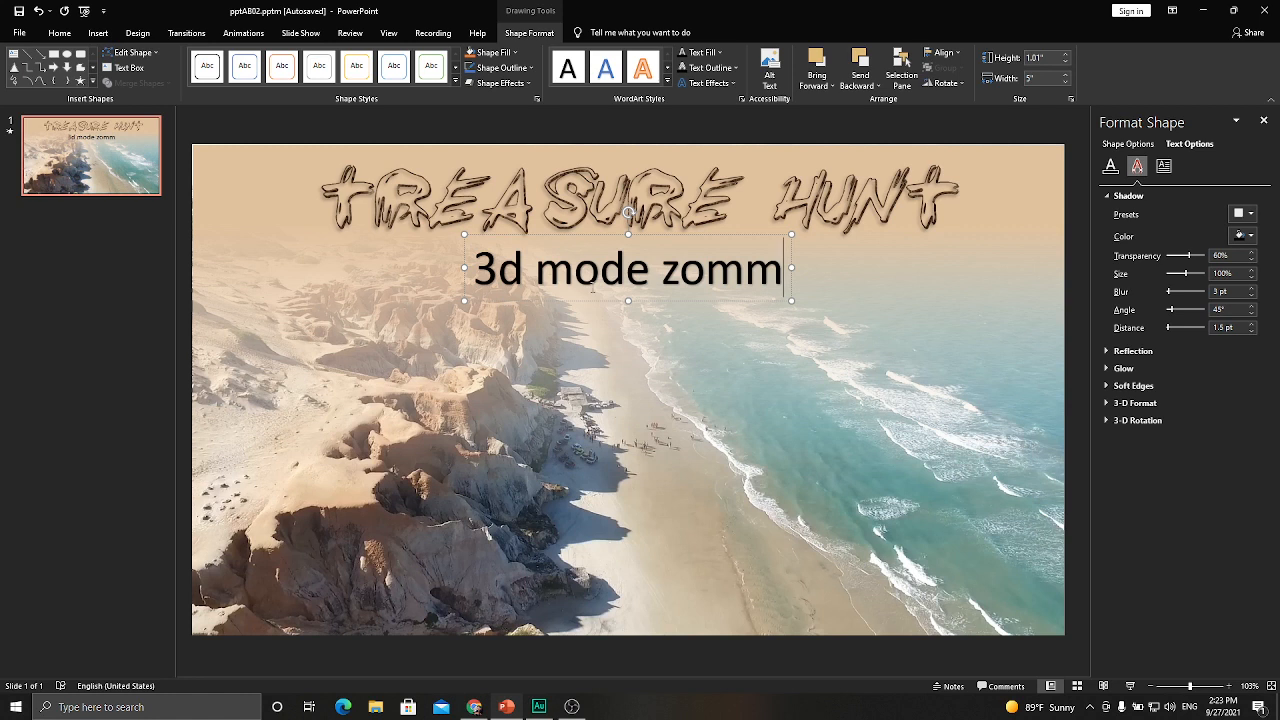
pyautogui.press('BackSpace')
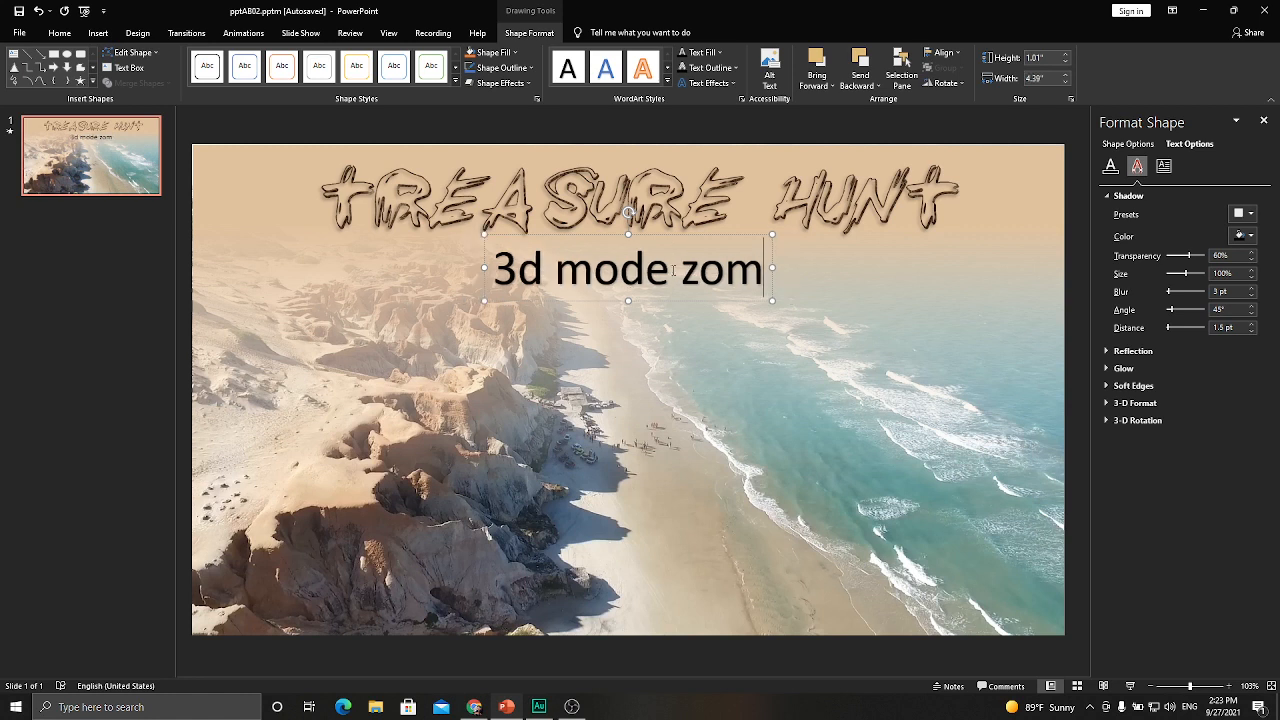
pyautogui.press('BackSpace')
pyautogui.write('om')
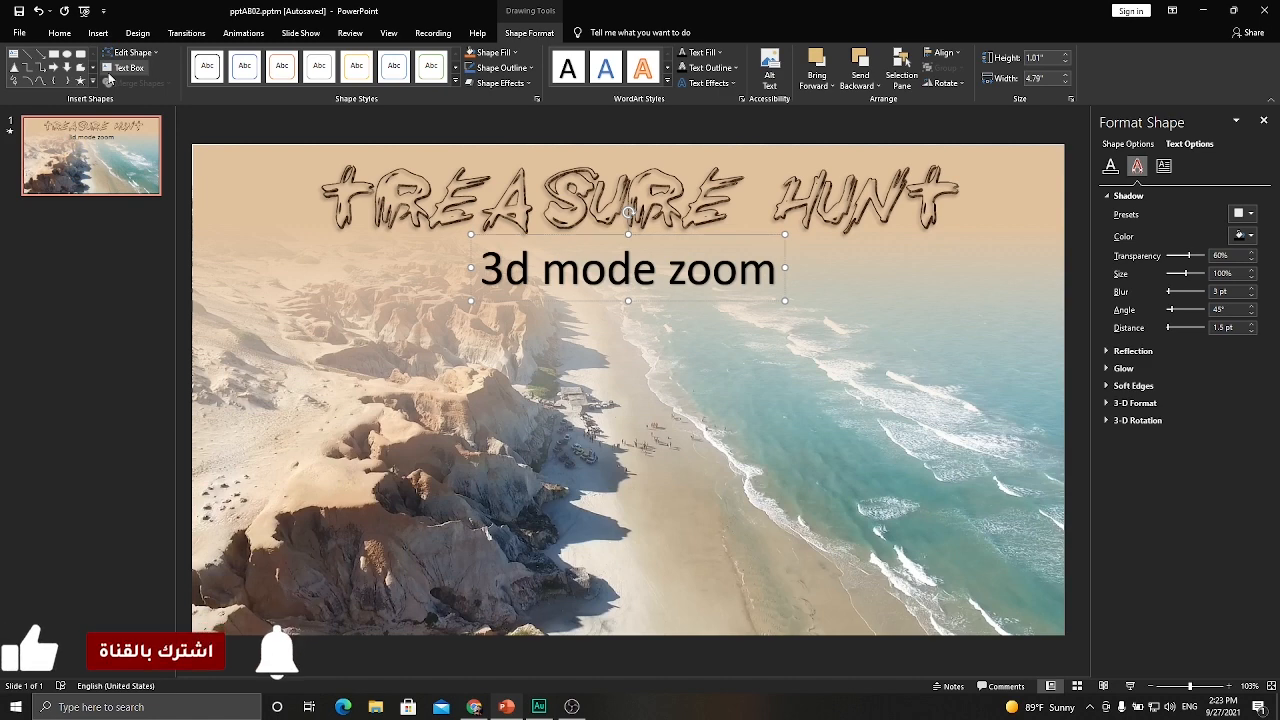
# - Change the subtitle text to uppercase and make it bold
pyautogui.click(60, 33)
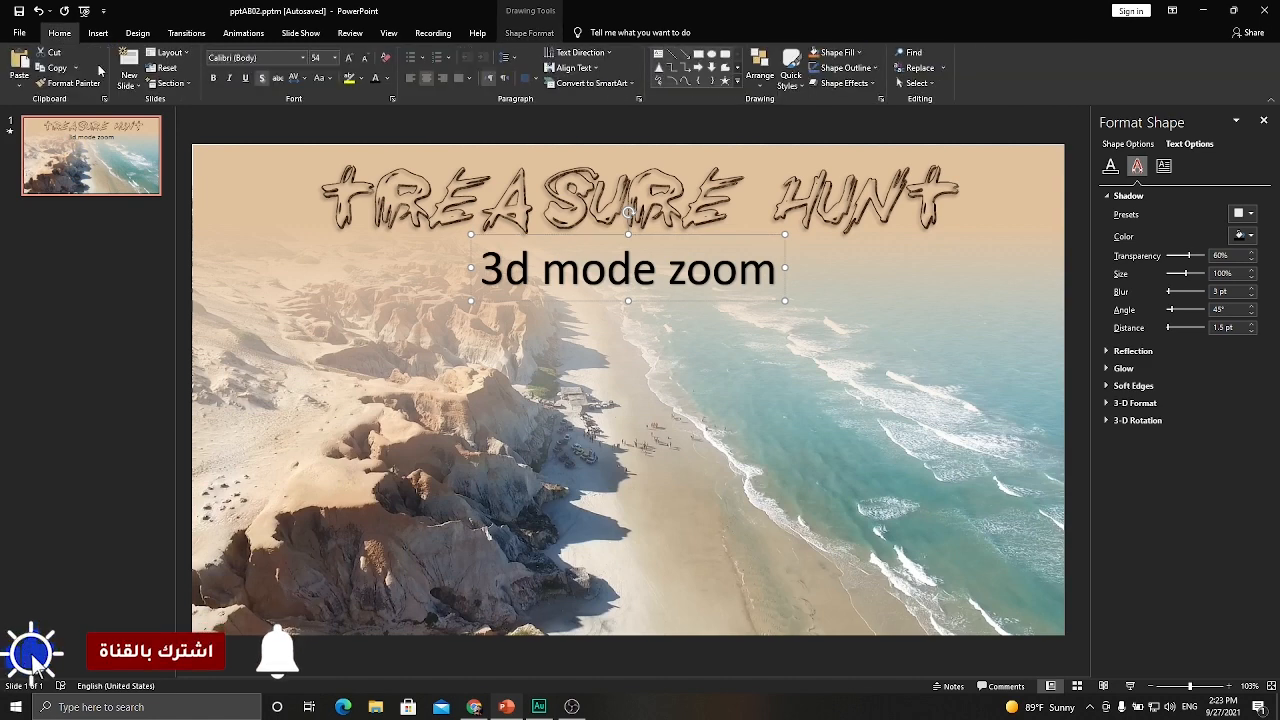
pyautogui.click(302, 58)
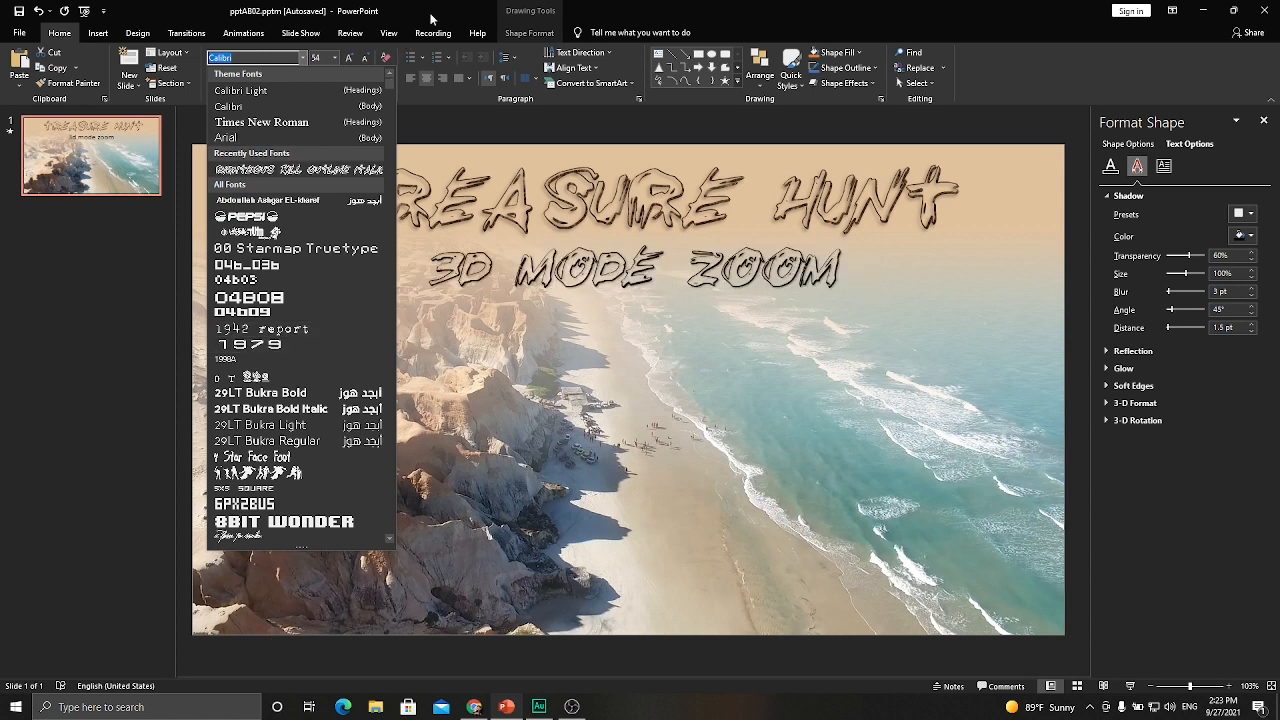
pyautogui.press('Escape')
pyautogui.click(320, 78)
pyautogui.click(334, 127)
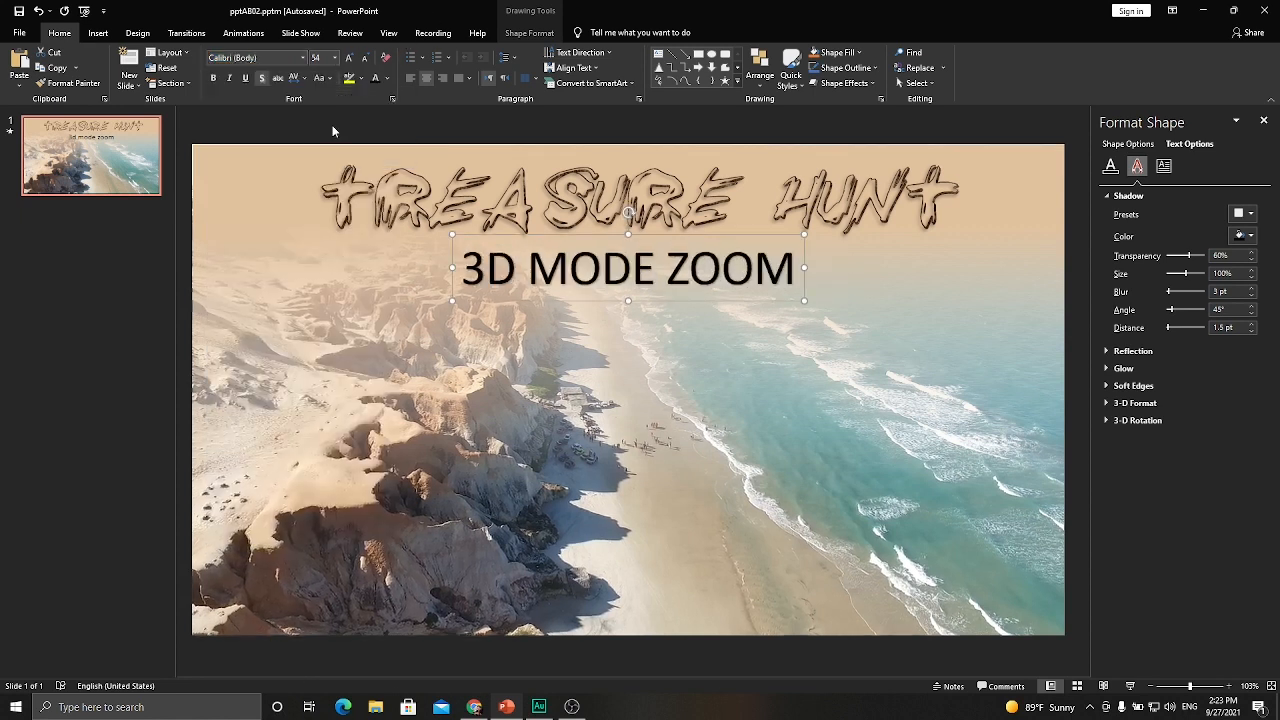
pyautogui.click(213, 78)
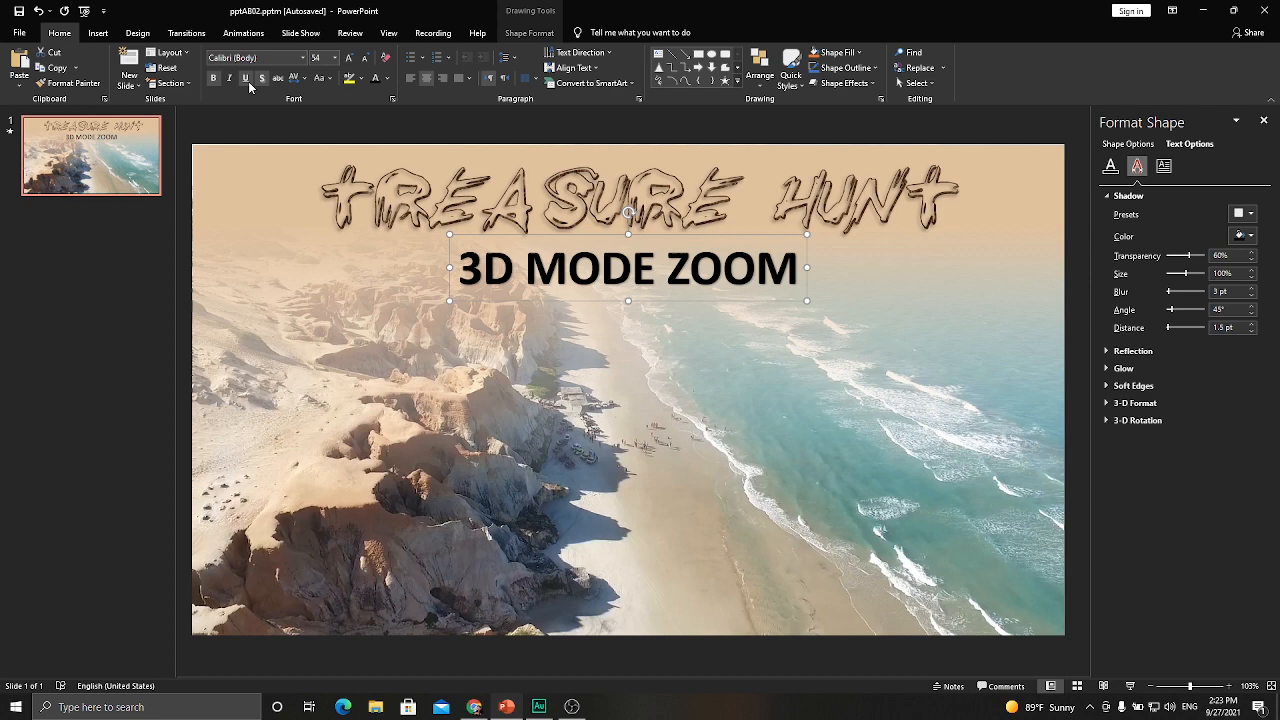
# - Change the subtitle's font to DIN NEXT™ ARABIC BLACK
pyautogui.click(302, 57)
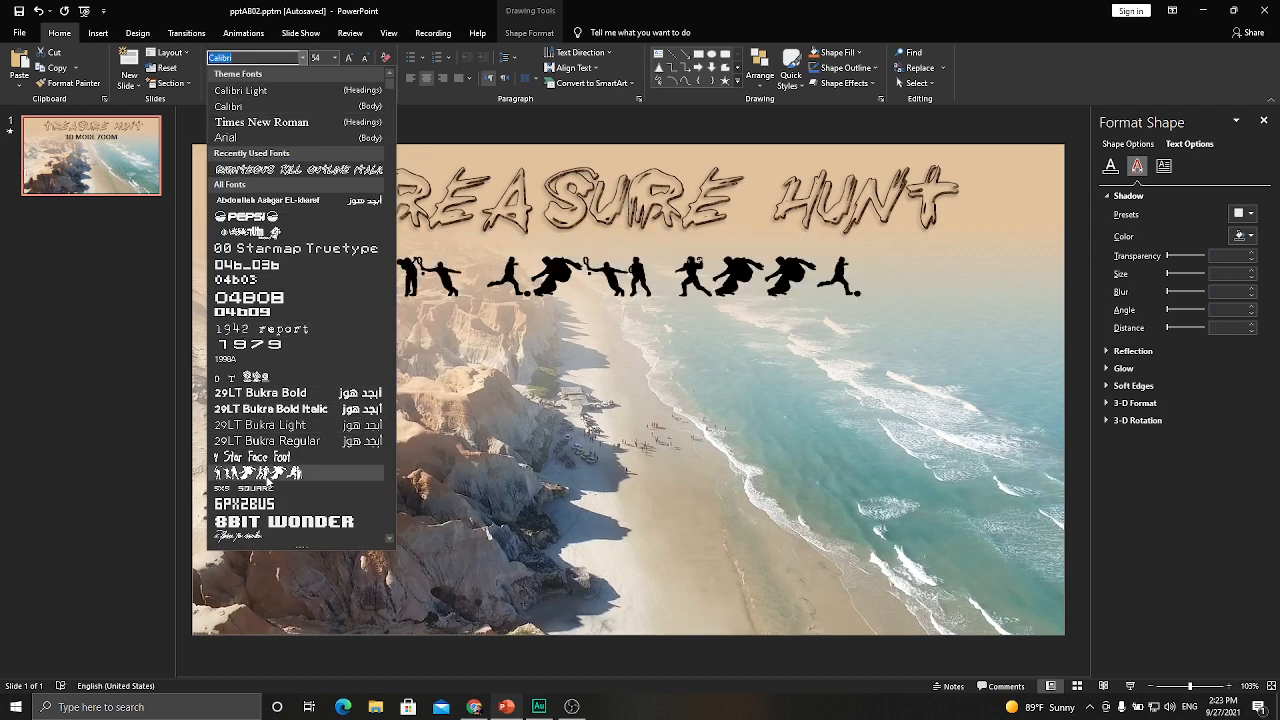
pyautogui.scroll(-3, 278, 480)
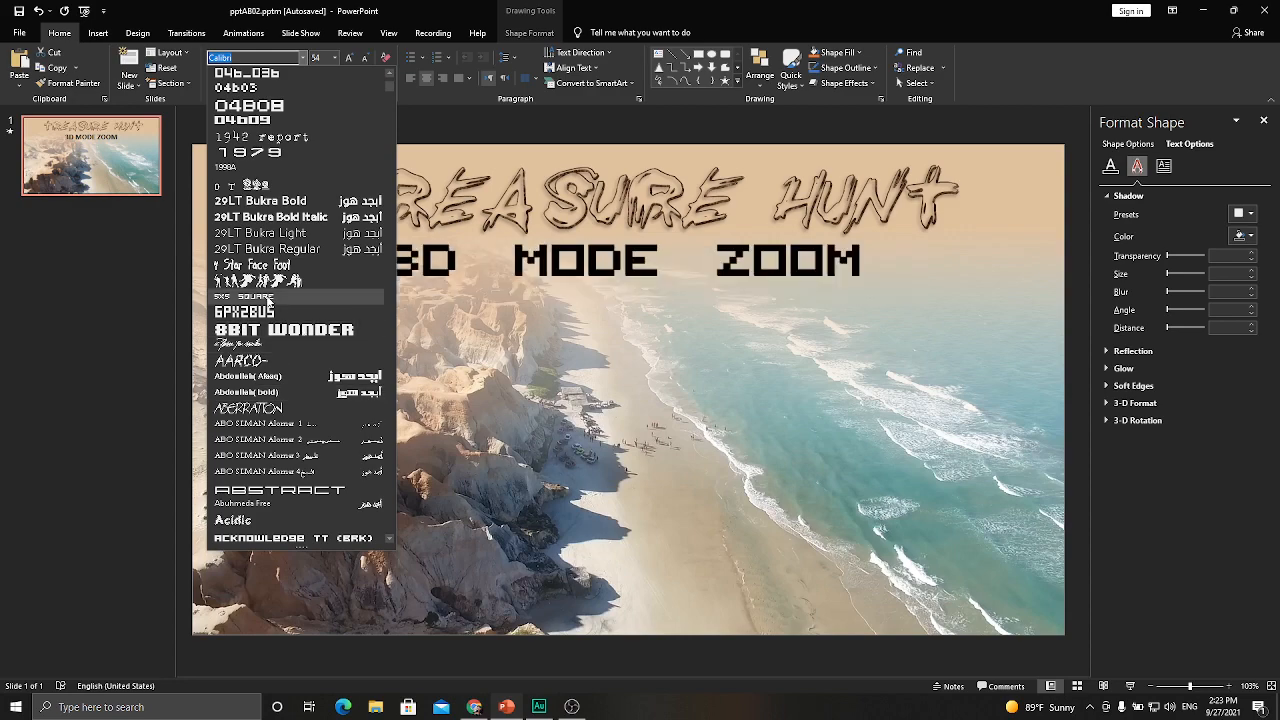
pyautogui.scroll(-10, 293, 428)
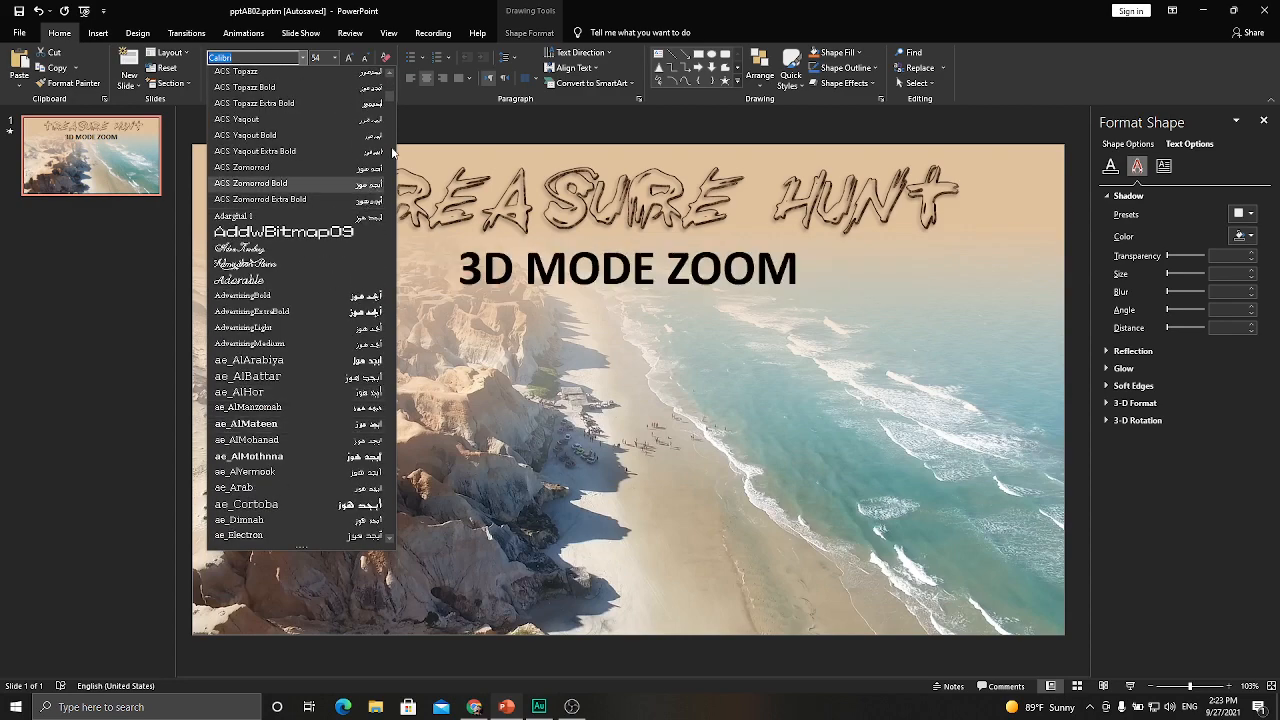
pyautogui.moveTo(388, 100); pyautogui.dragTo(388, 258)
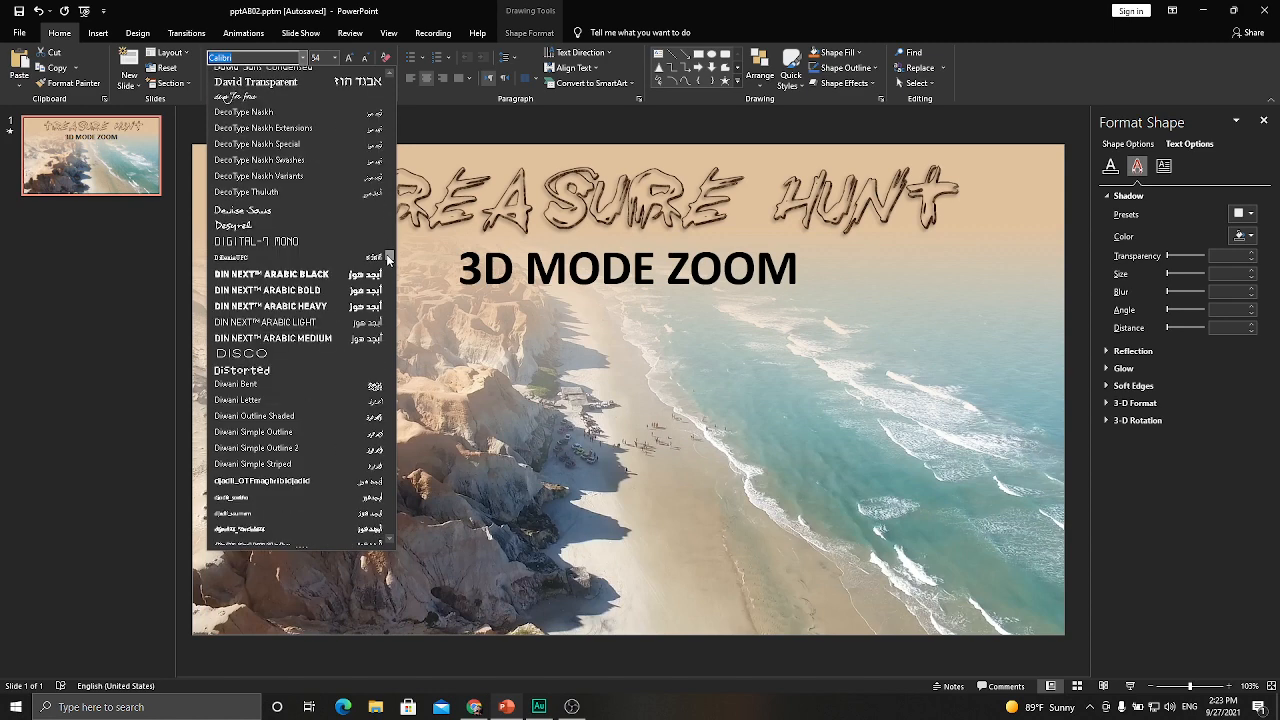
pyautogui.click(305, 273)
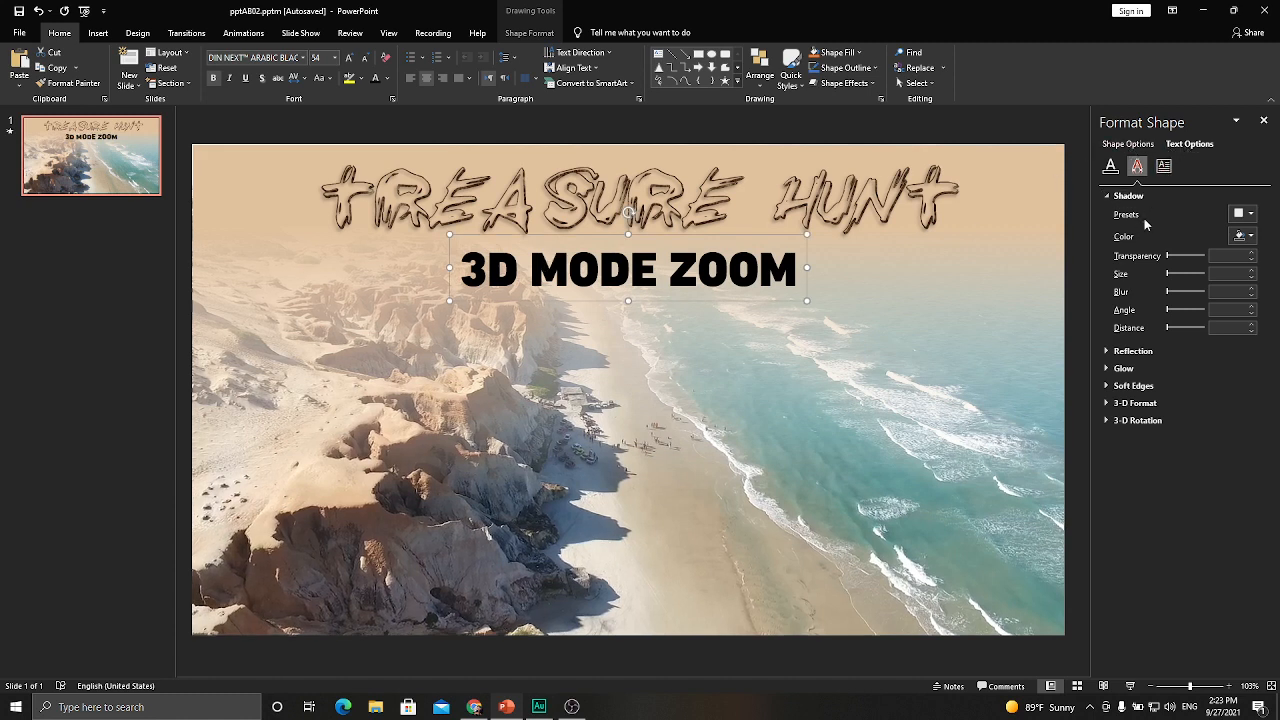
# - Fill the 3D MODE ZOOM subtitle text with the dark brown marble texture
pyautogui.click(1110, 166)
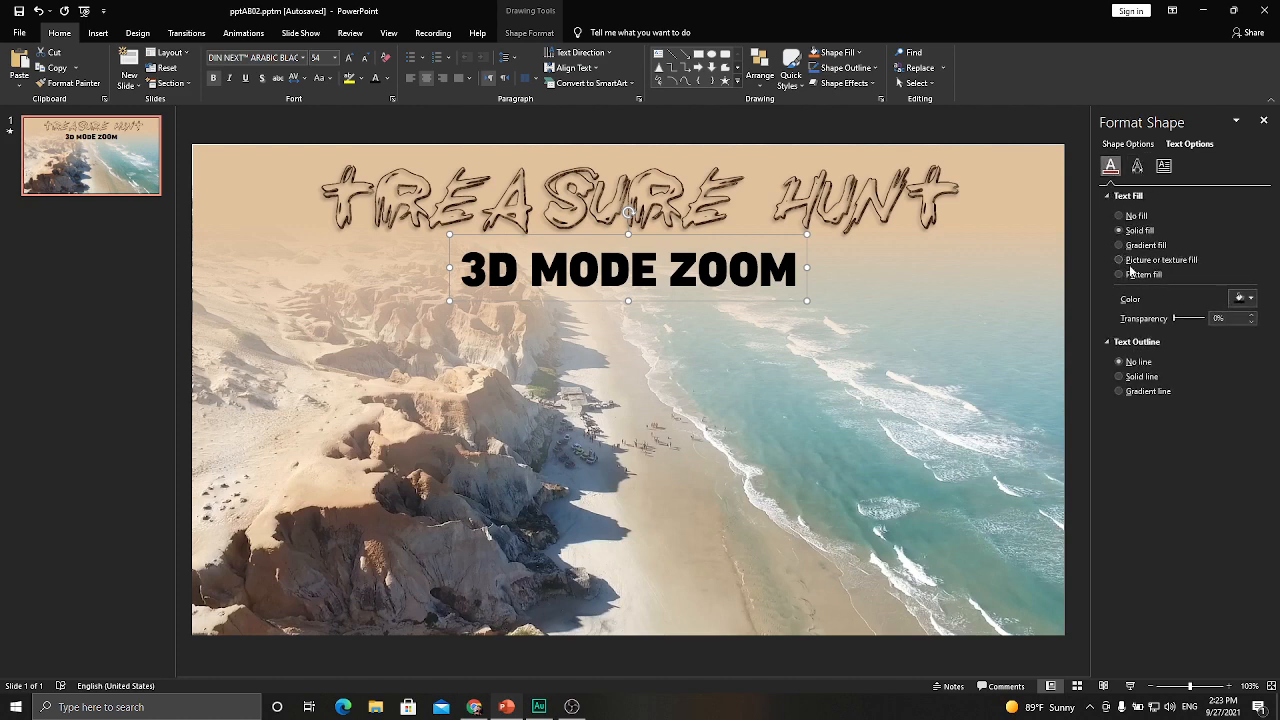
pyautogui.click(1142, 261)
pyautogui.click(1238, 334)
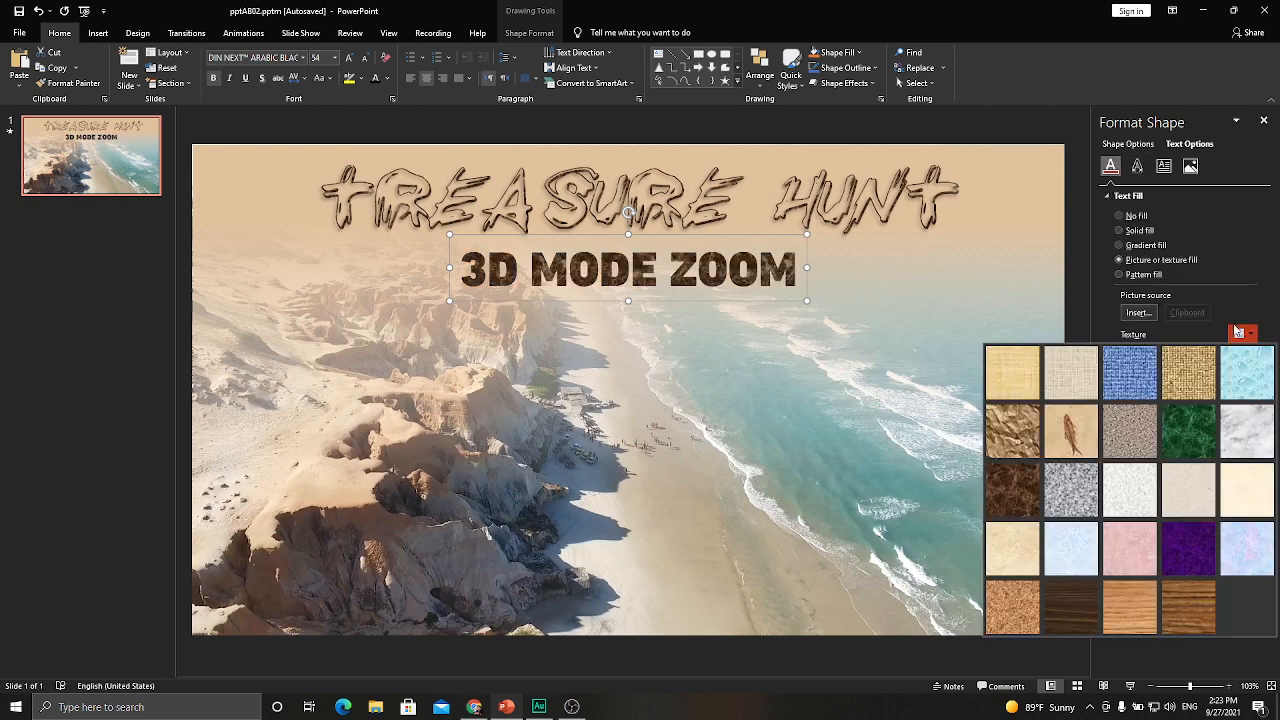
pyautogui.click(1021, 494)
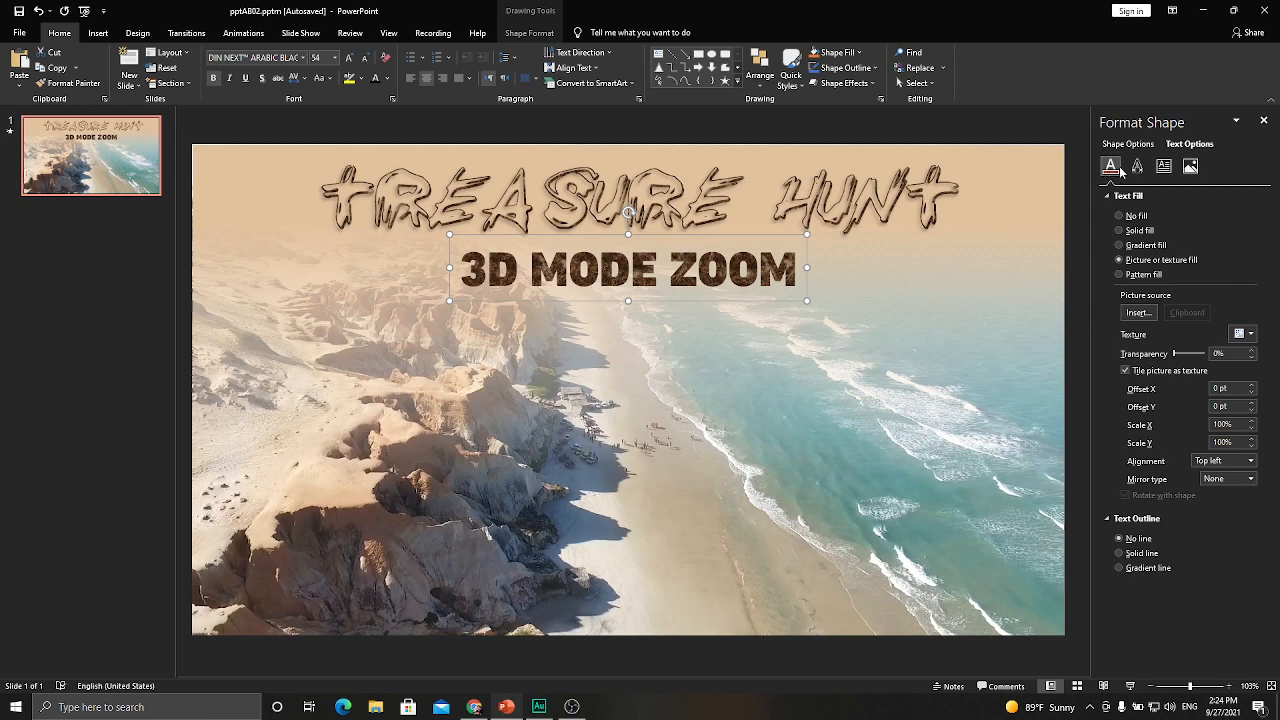
# - Give the subtitle text an outer shadow offset to the bottom left and set the shadow's transparency to 18%
pyautogui.click(1137, 166)
pyautogui.click(1244, 214)
pyautogui.click(1252, 303)
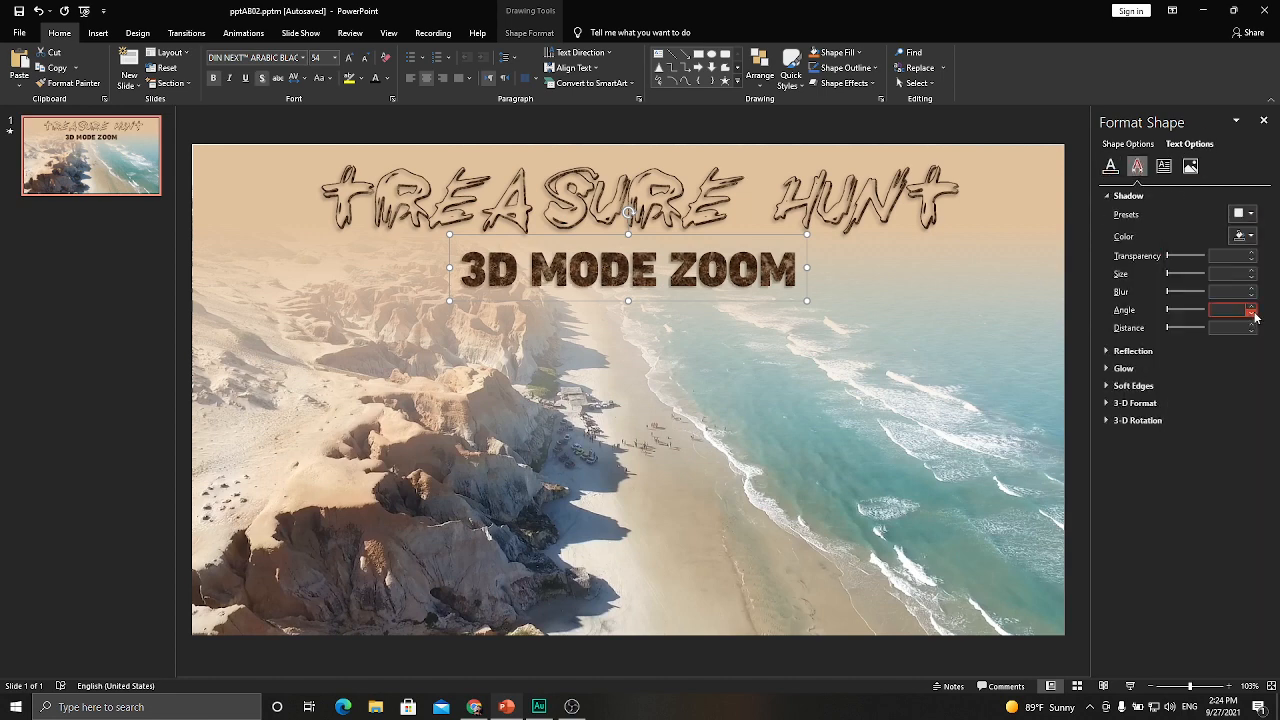
pyautogui.moveTo(1192, 257); pyautogui.dragTo(1175, 260)
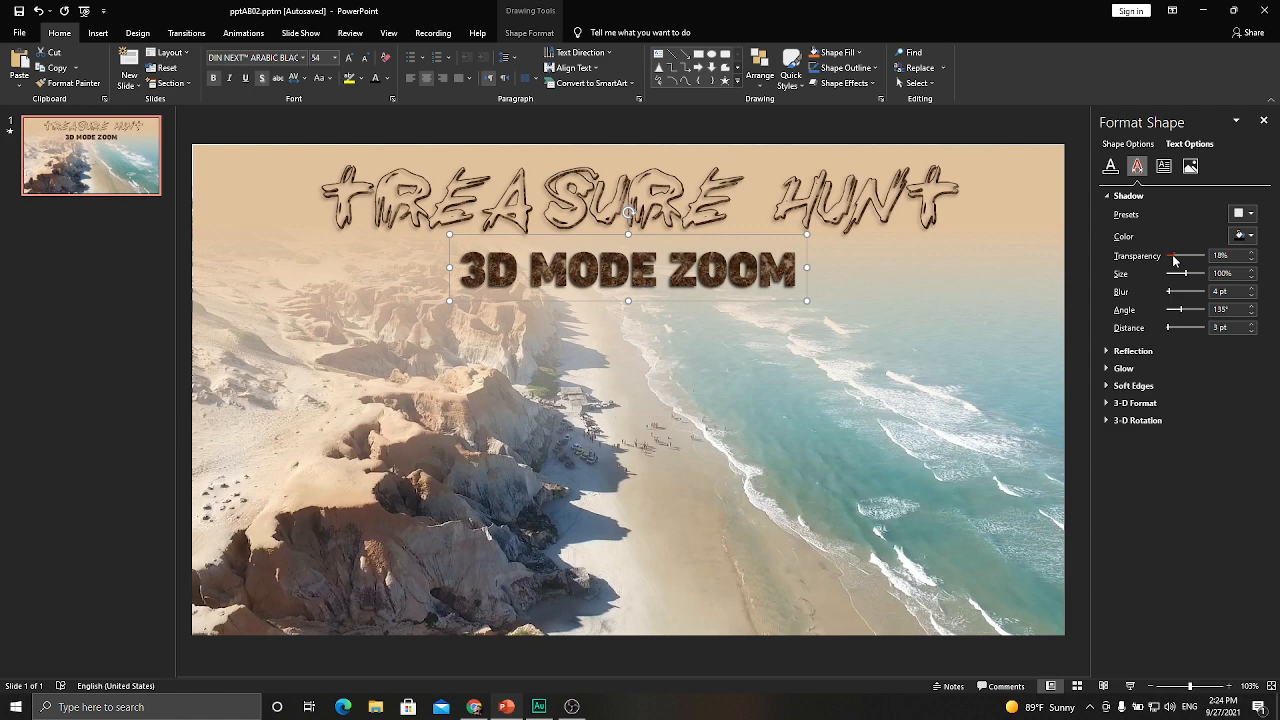
# - Draw a rounded rectangle about 6 inches wide and 1.09 inches tall over the subtitle, with fully rounded ends
pyautogui.click(98, 33)
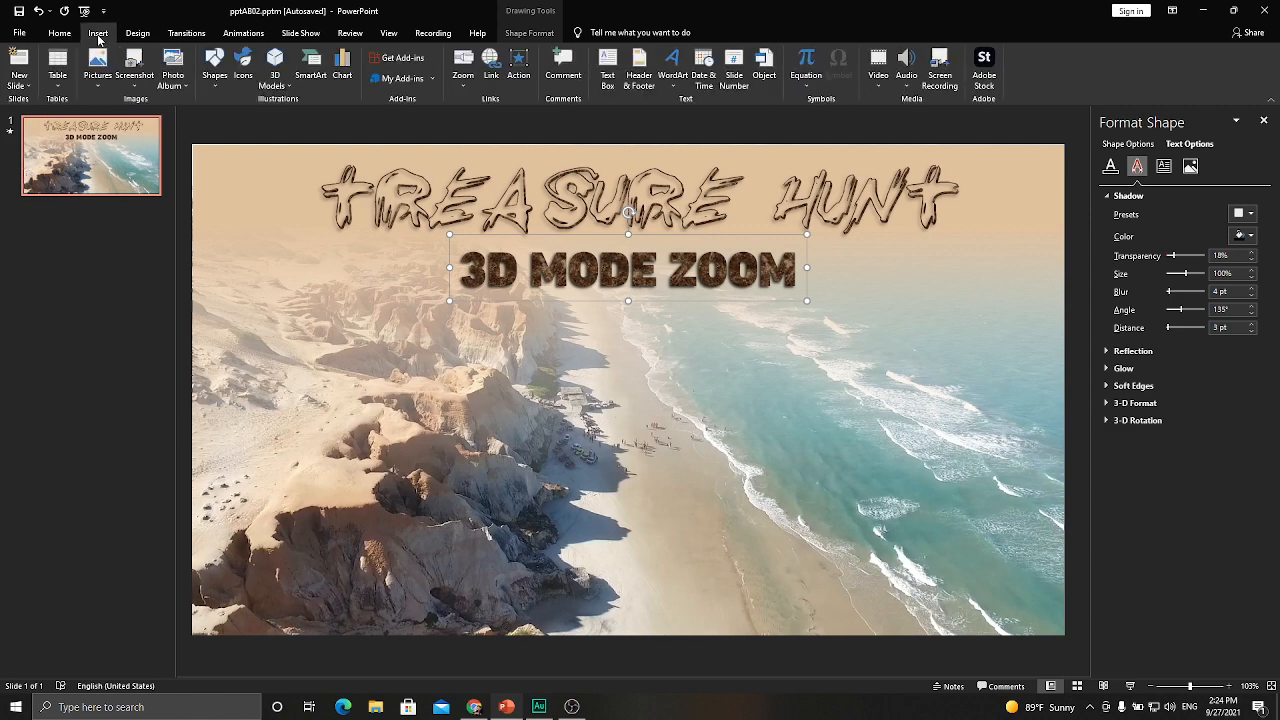
pyautogui.click(215, 70)
pyautogui.click(275, 114)
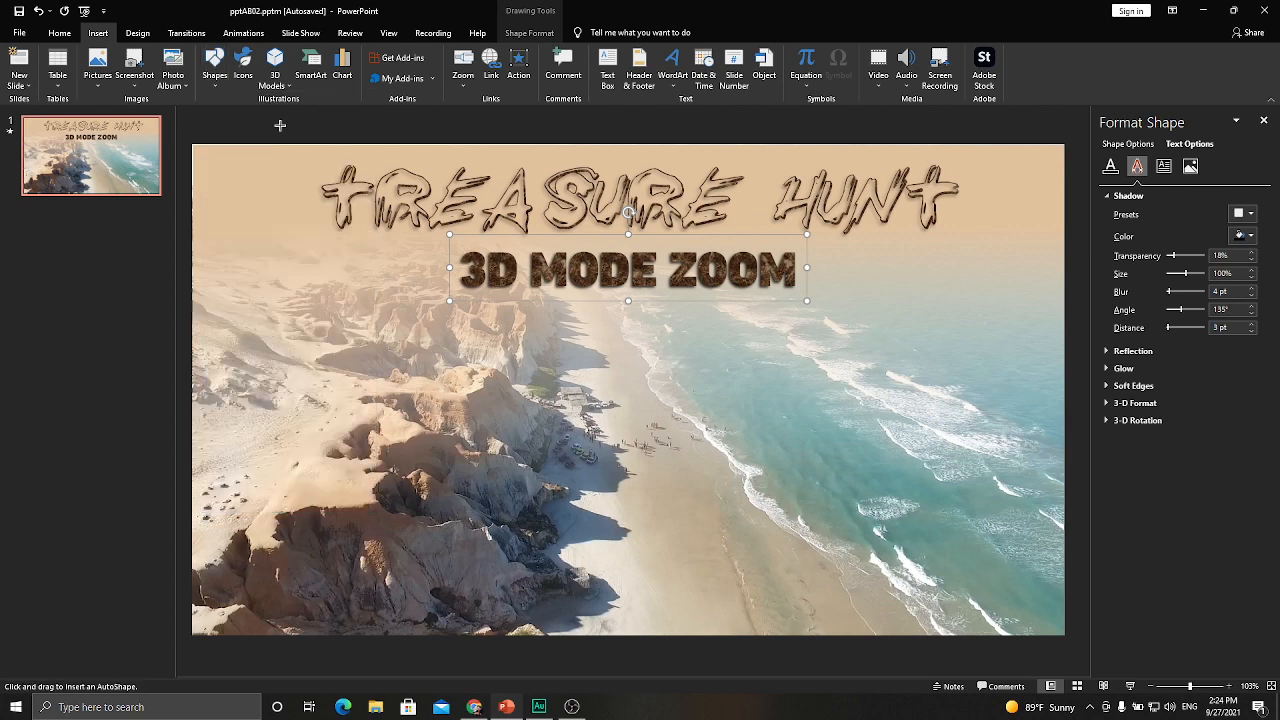
pyautogui.moveTo(431, 243); pyautogui.dragTo(581, 295)
pyautogui.moveTo(813, 310); pyautogui.dragTo(814, 310)
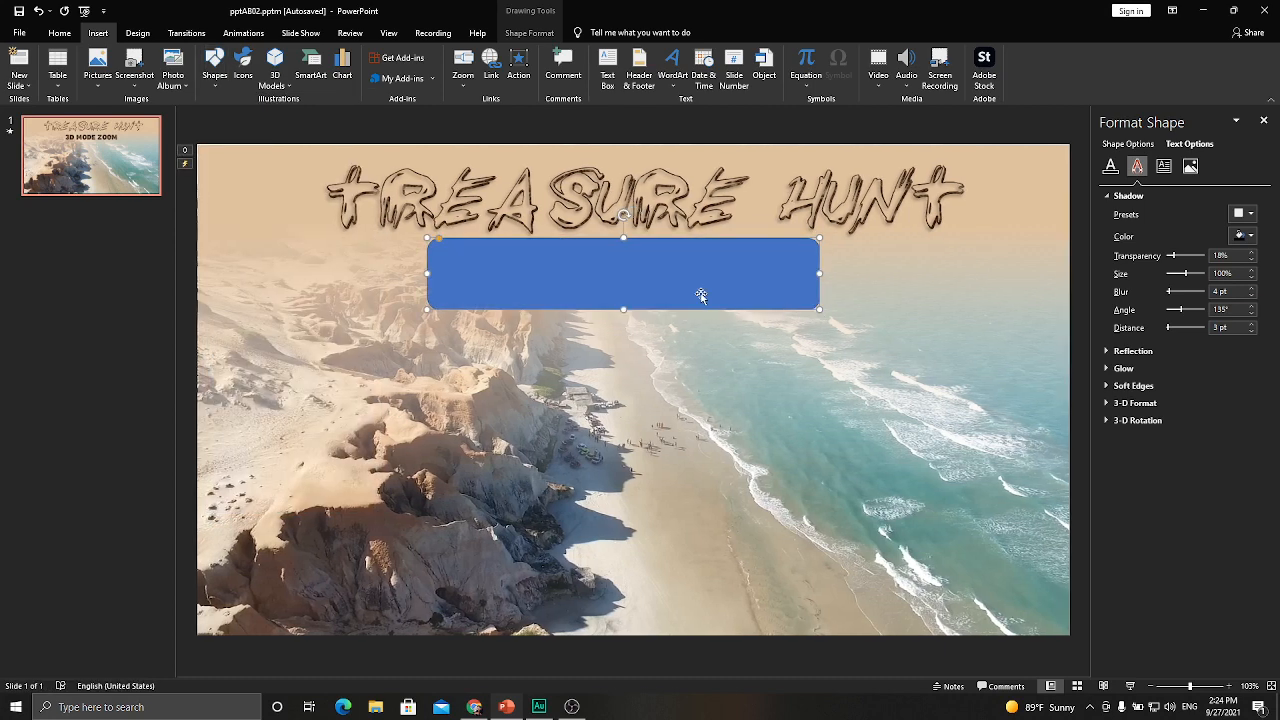
pyautogui.moveTo(434, 238); pyautogui.dragTo(572, 242)
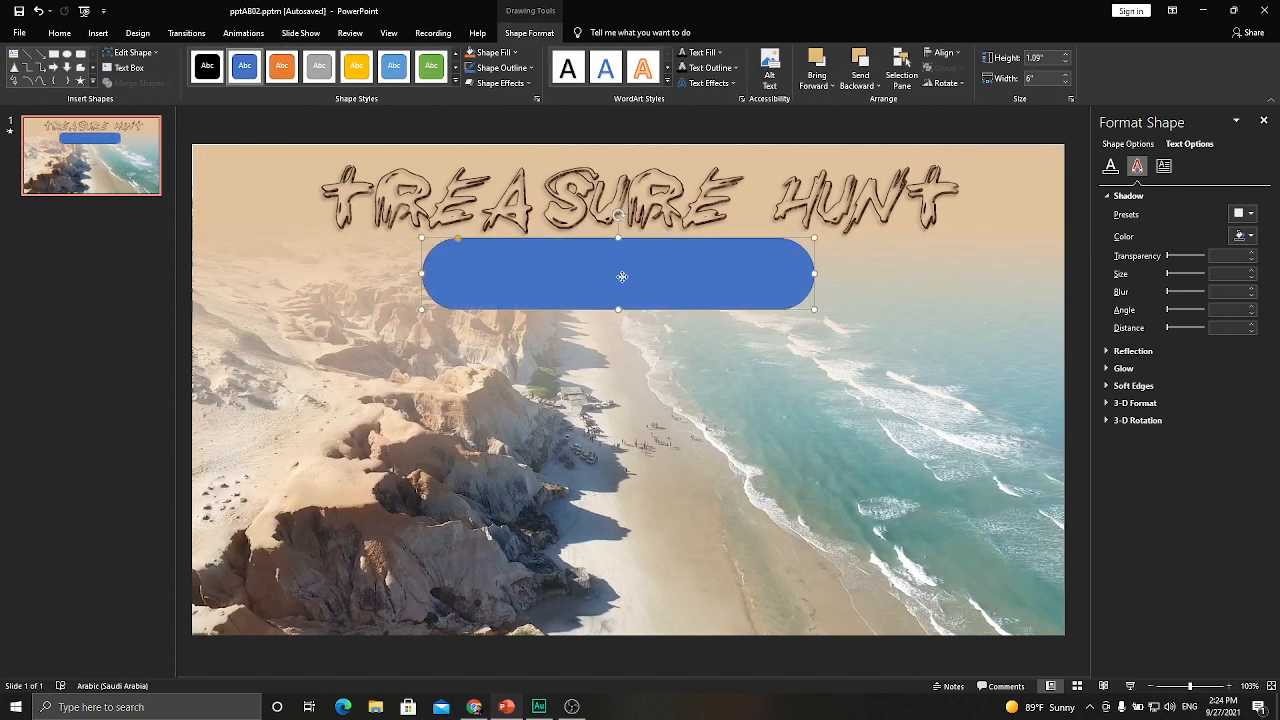
# - Center the rounded rectangle under the title and fill it with an opaque white-to-tan linear gradient, tan stop at 97%, without an outline
pyautogui.moveTo(620, 277); pyautogui.dragTo(632, 278)
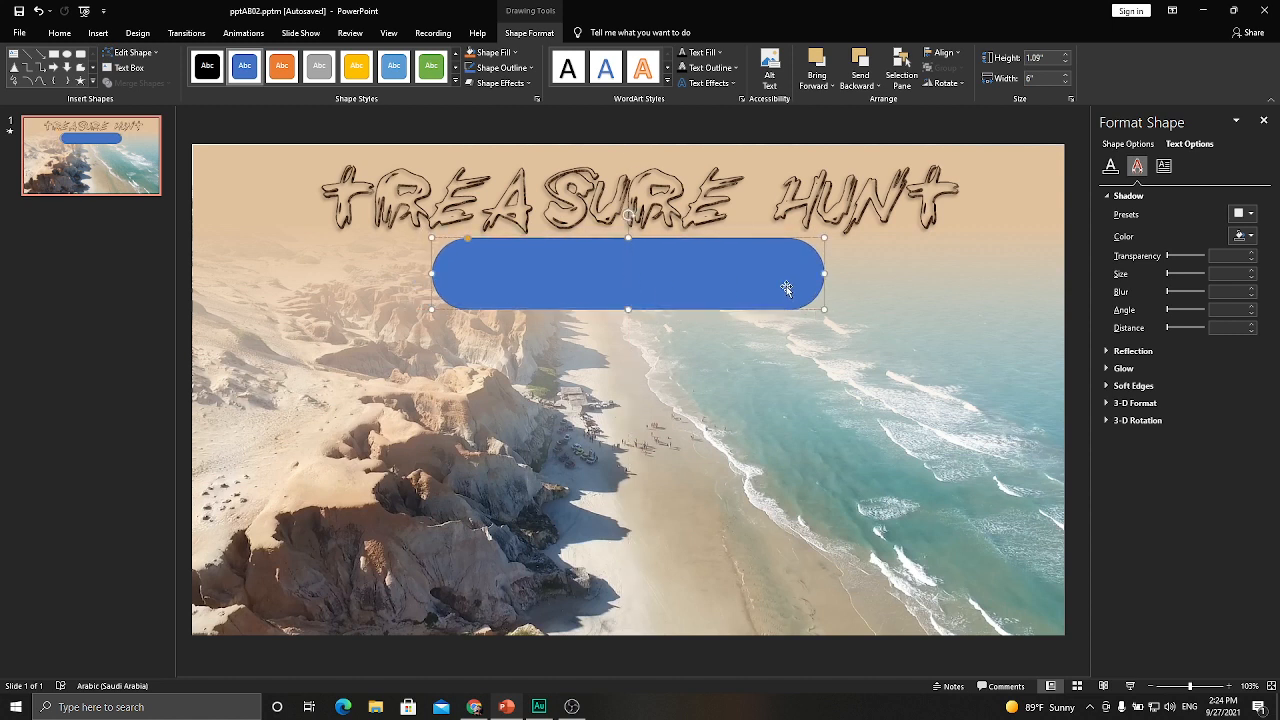
pyautogui.click(1117, 148)
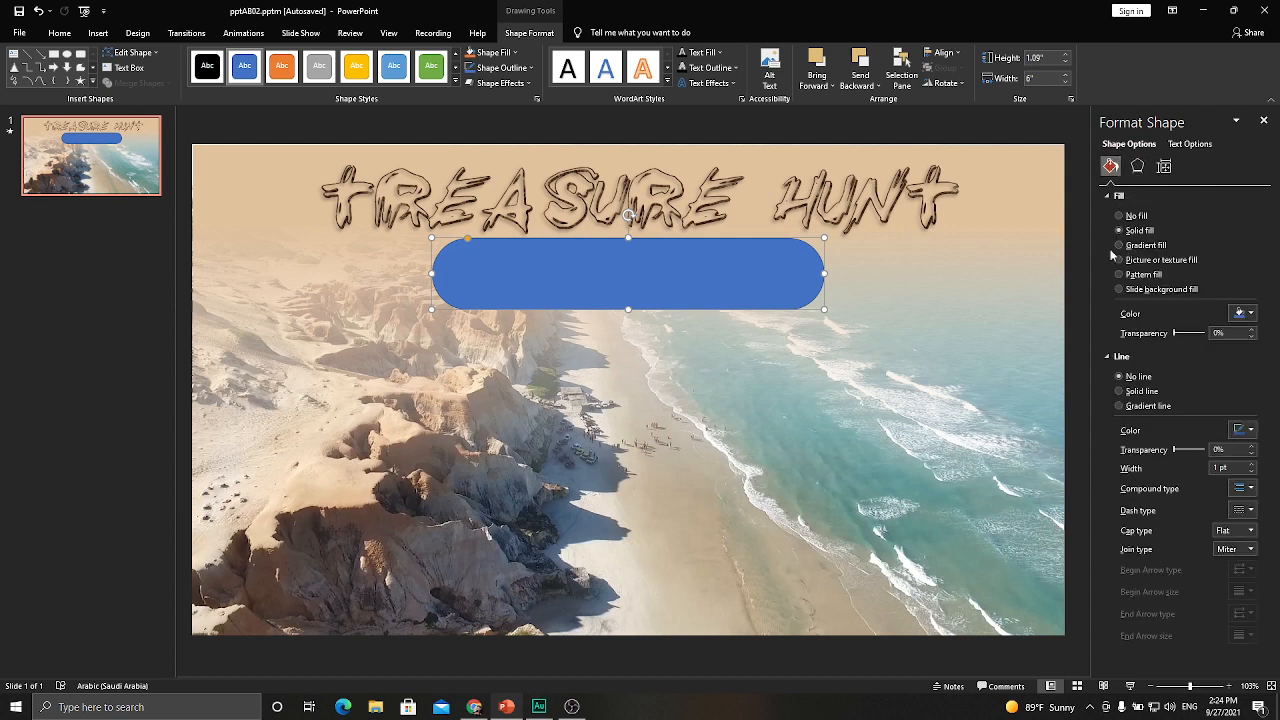
pyautogui.click(1129, 248)
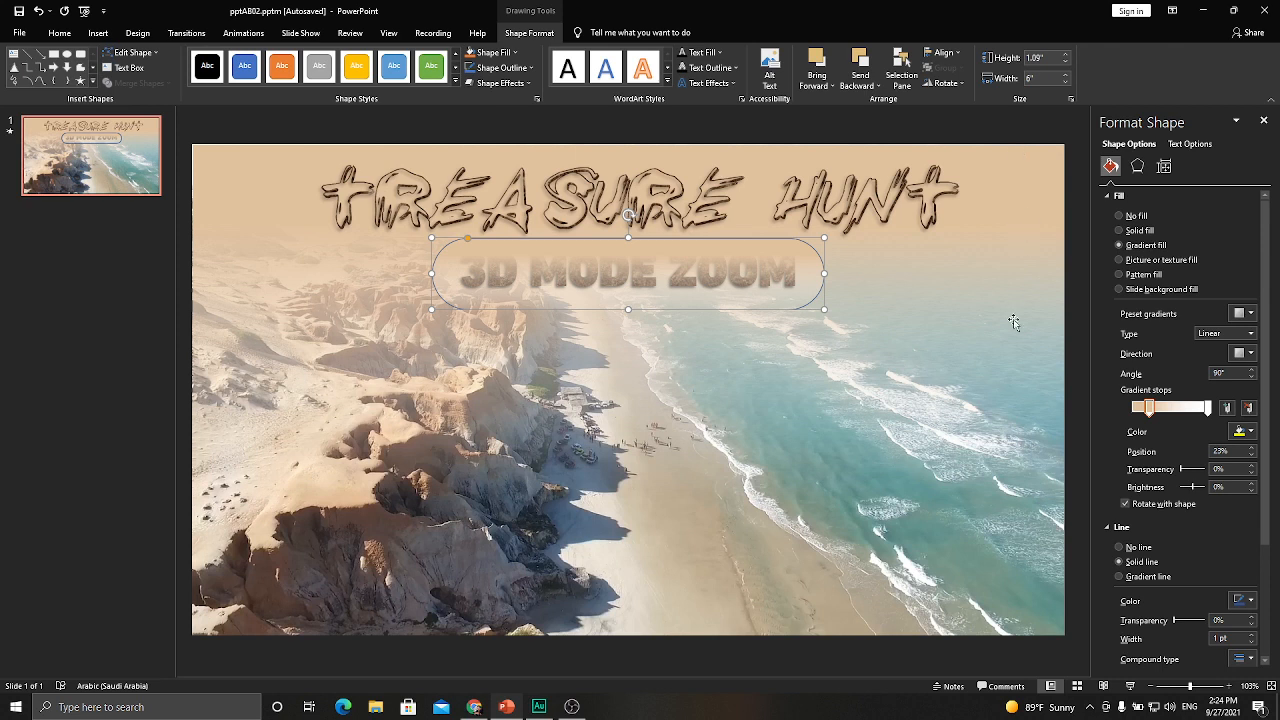
pyautogui.moveTo(1147, 412); pyautogui.dragTo(1139, 410)
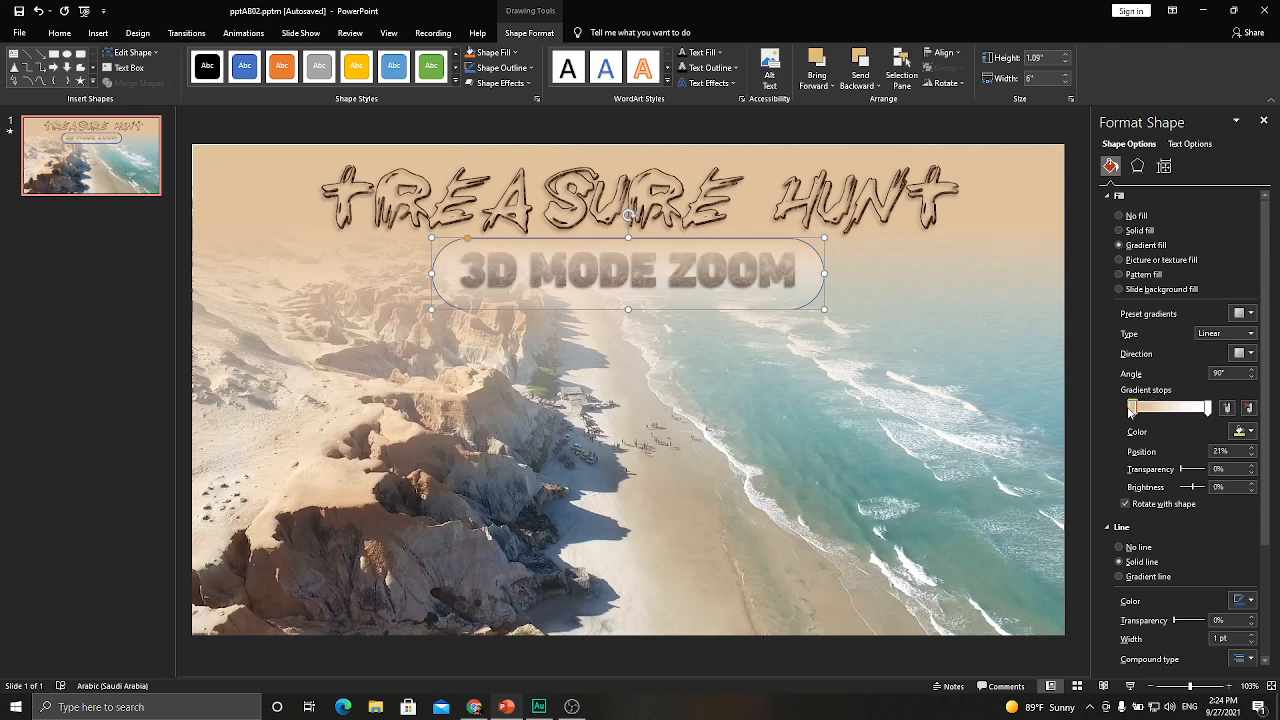
pyautogui.click(1208, 408)
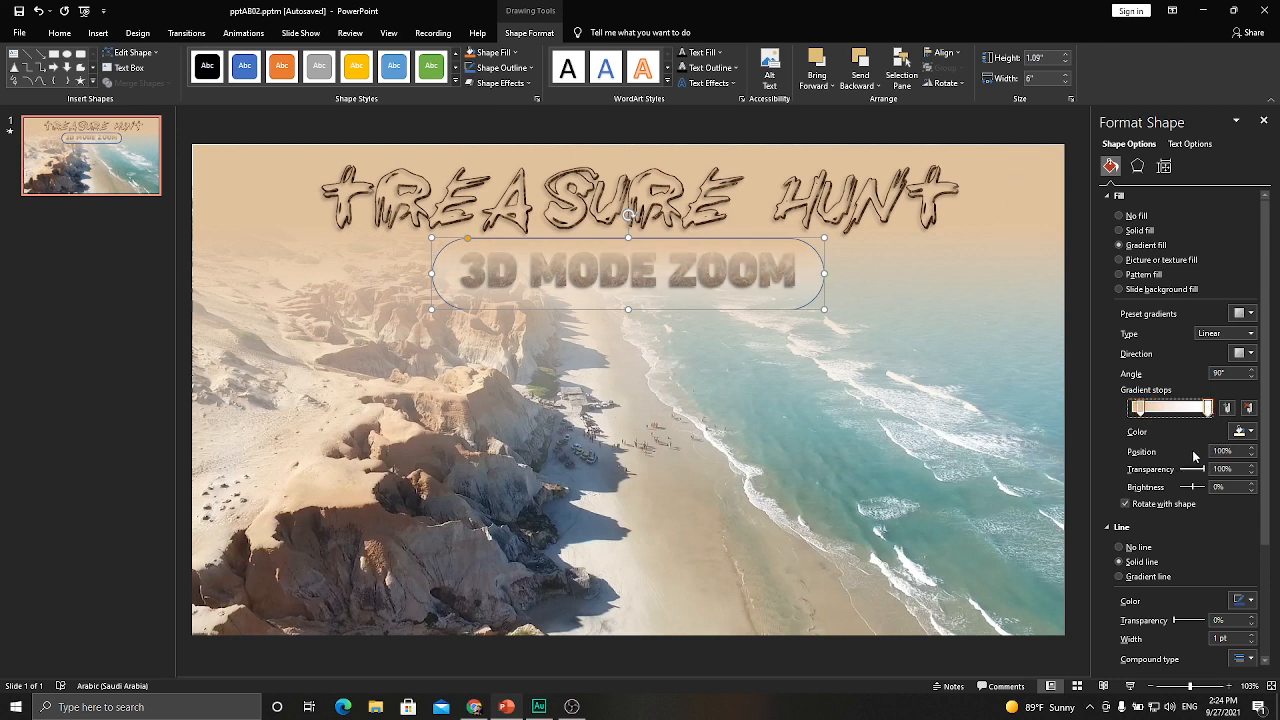
pyautogui.moveTo(1205, 474); pyautogui.dragTo(1131, 455)
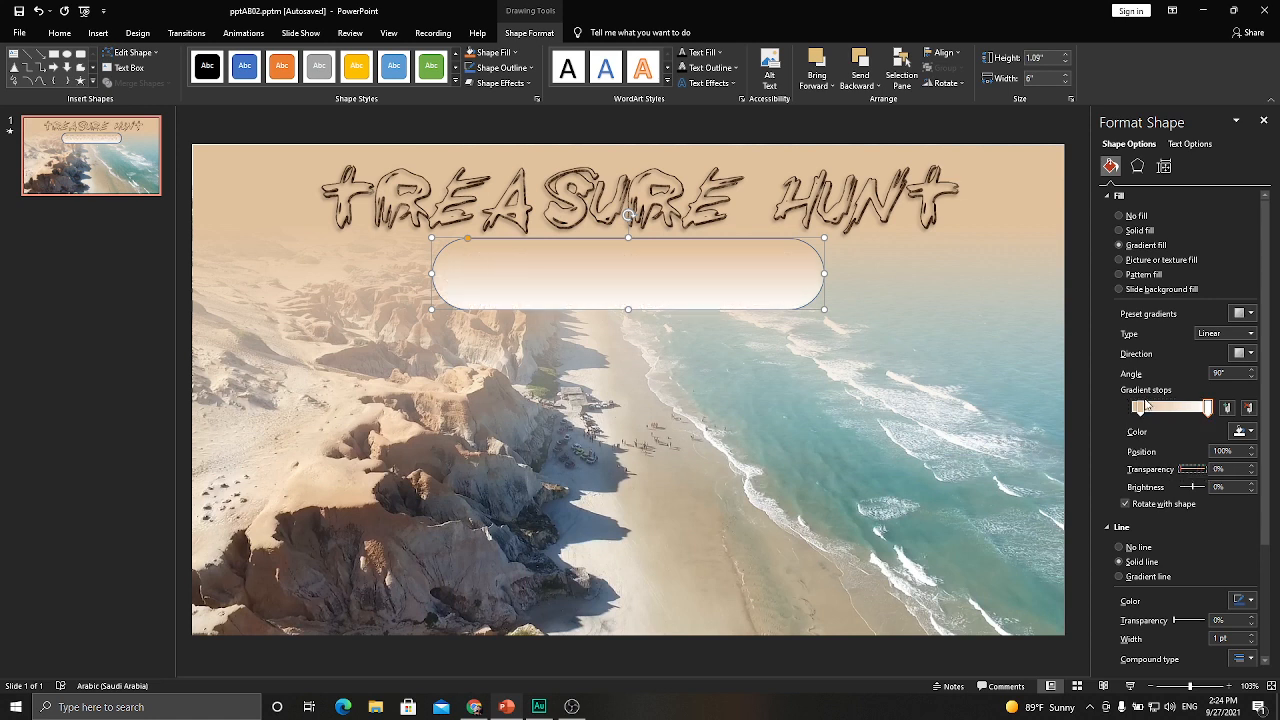
pyautogui.moveTo(1141, 408); pyautogui.dragTo(1207, 411)
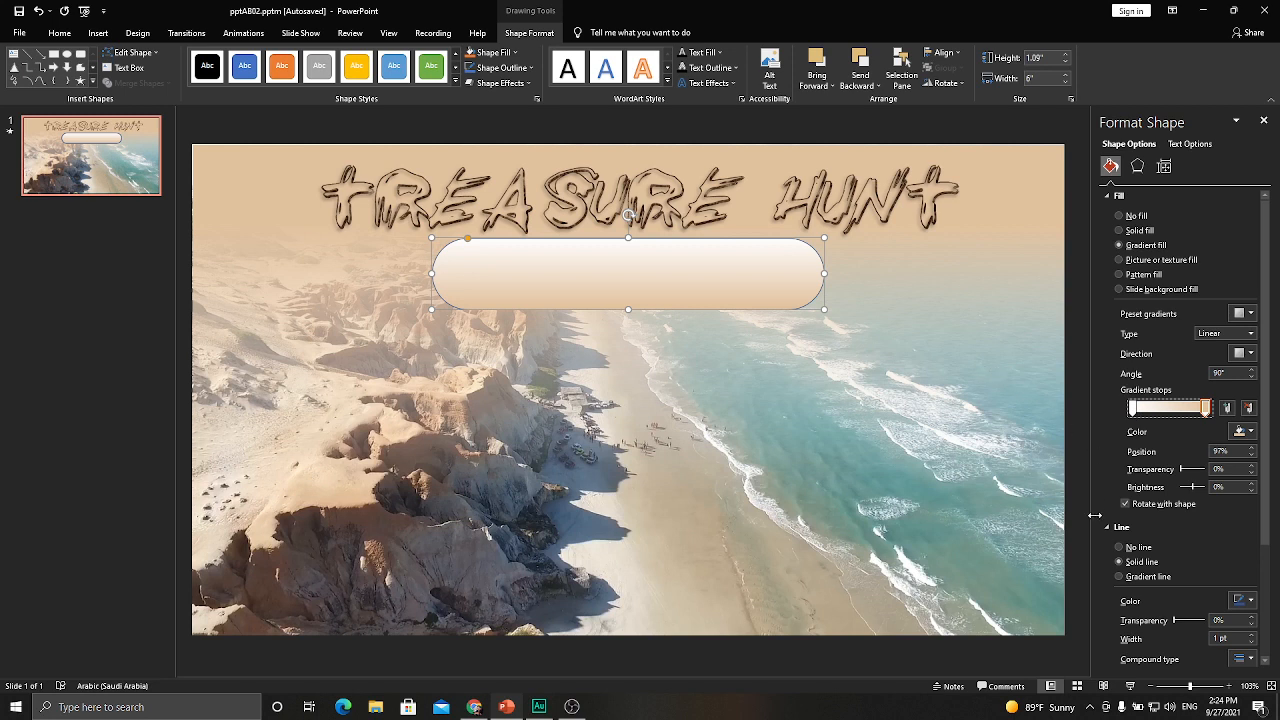
pyautogui.click(1123, 548)
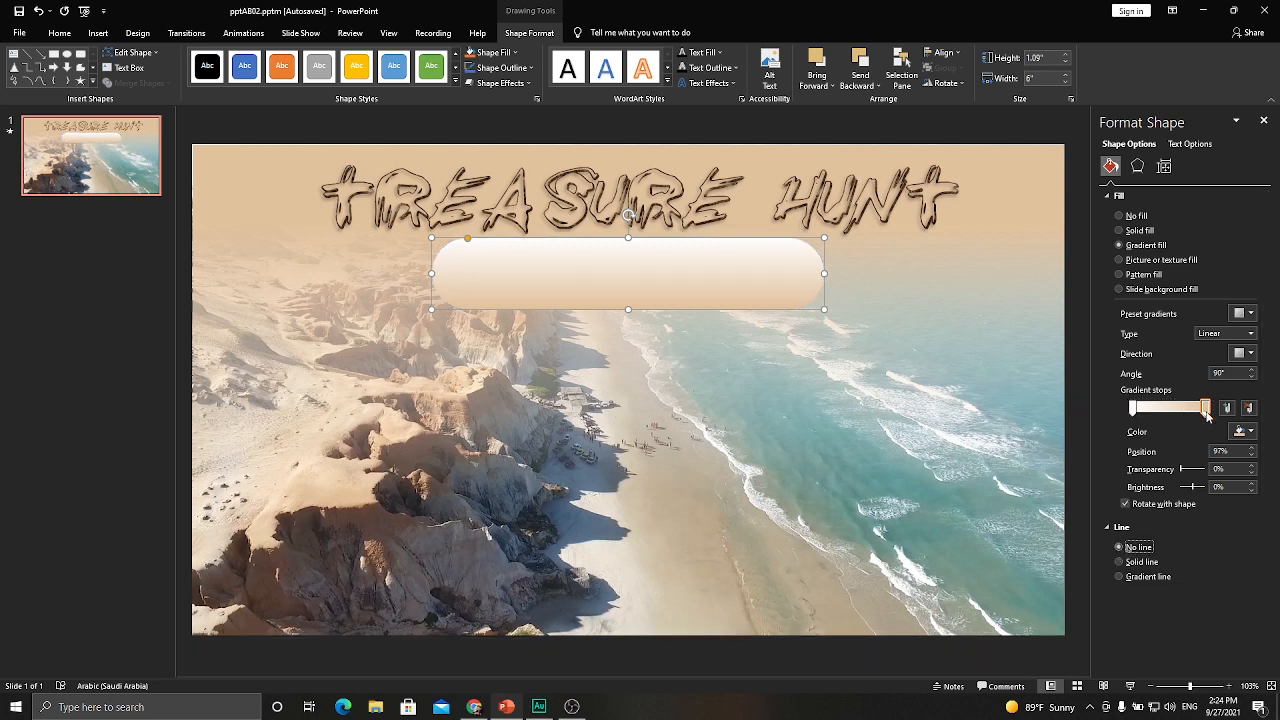
# - Darken the tan gradient stop with a custom color and send the rounded rectangle behind the 3D MODE ZOOM subtitle
pyautogui.click(1243, 431)
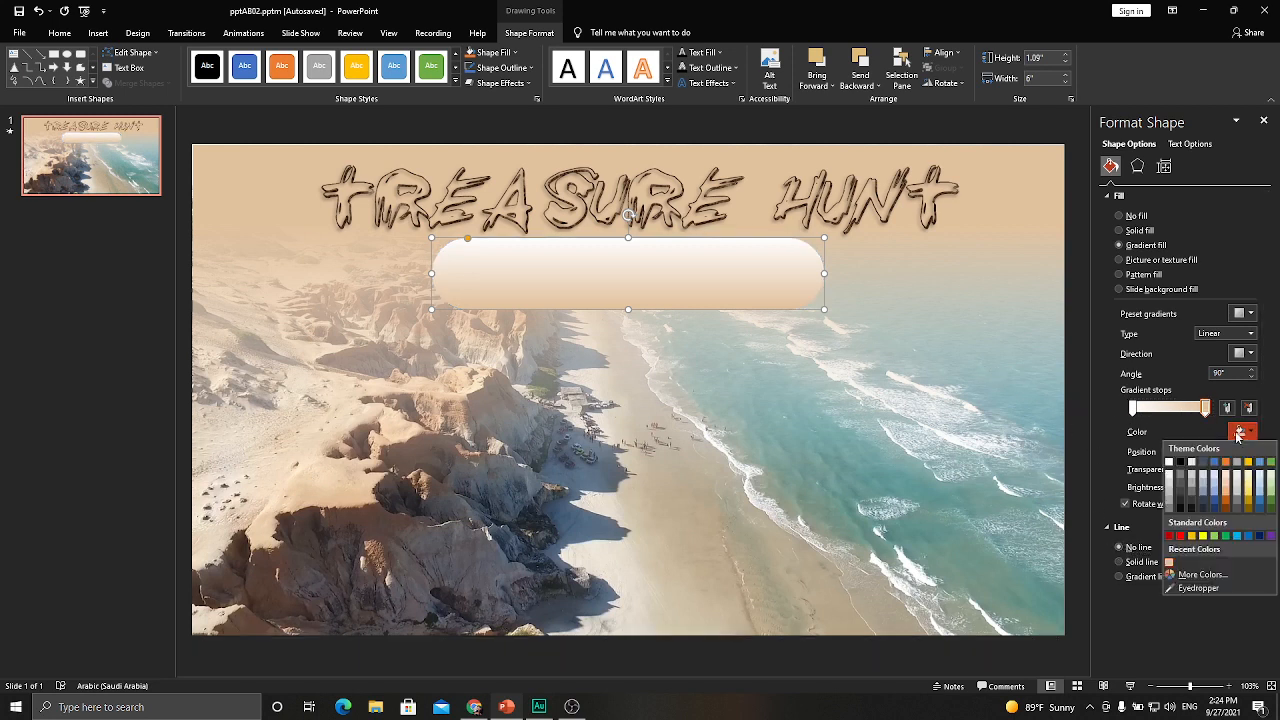
pyautogui.click(1200, 575)
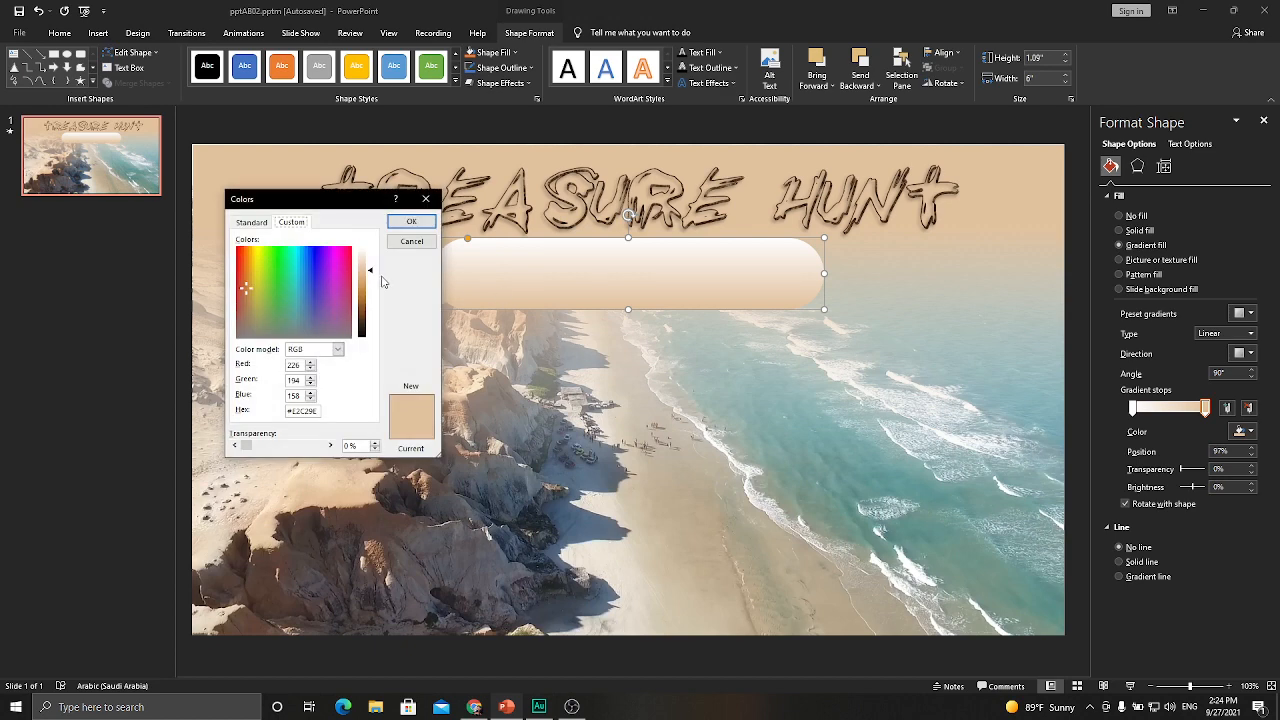
pyautogui.moveTo(373, 278); pyautogui.dragTo(374, 294)
pyautogui.click(411, 221)
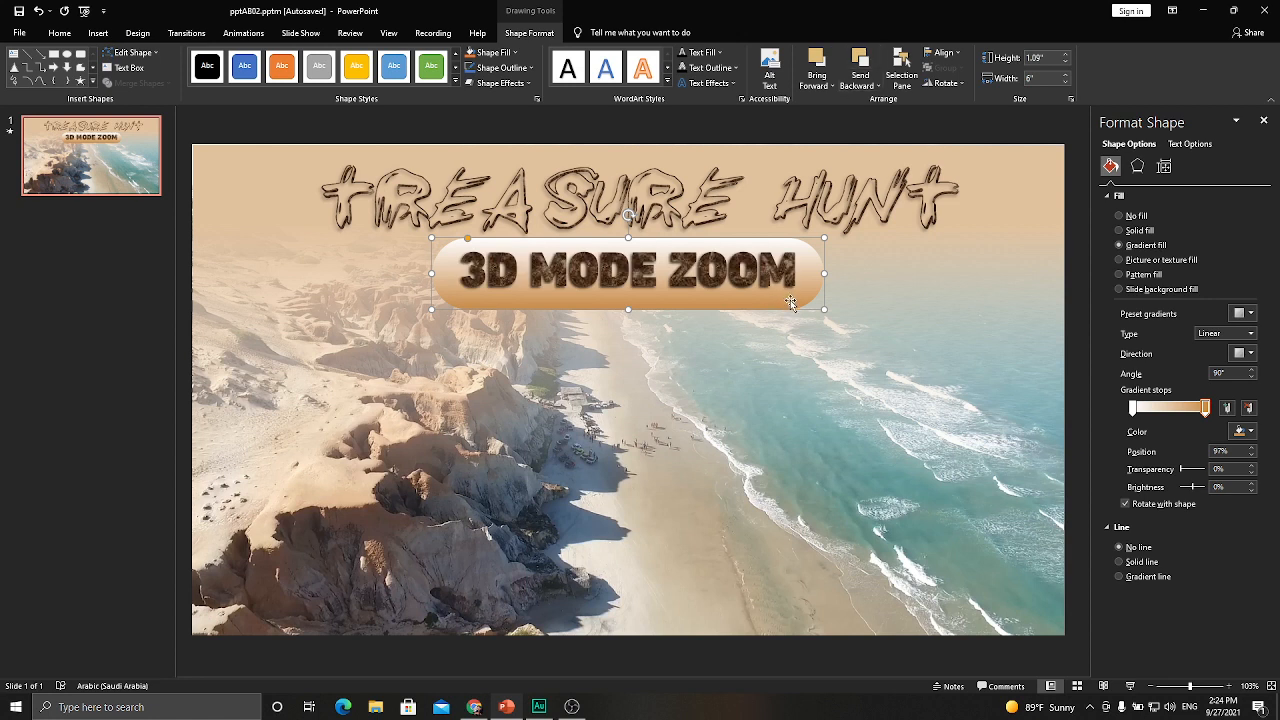
# - Group the subtitle with its rounded rectangle and scale down the title and the group near the slide's upper edge
pyautogui.click(728, 270)
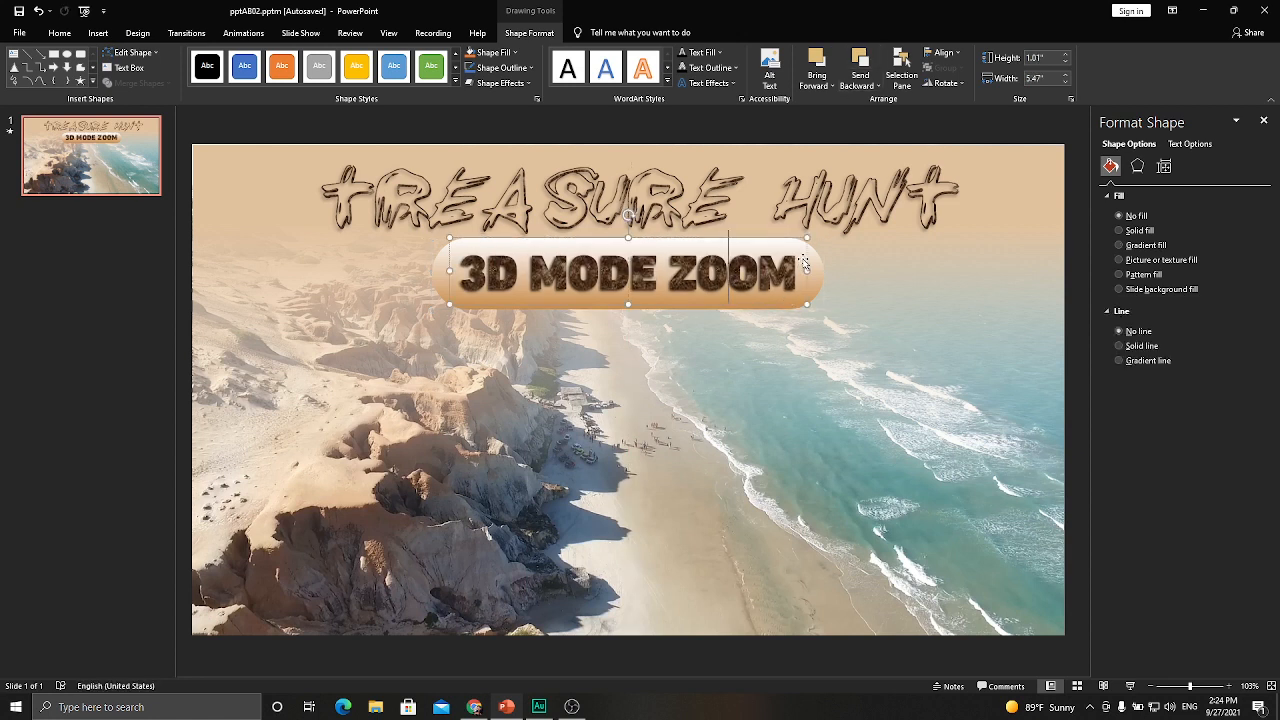
pyautogui.moveTo(804, 263); pyautogui.dragTo(802, 258)
pyautogui.keyDown('shift'); pyautogui.click(819, 272); pyautogui.keyUp('shift')
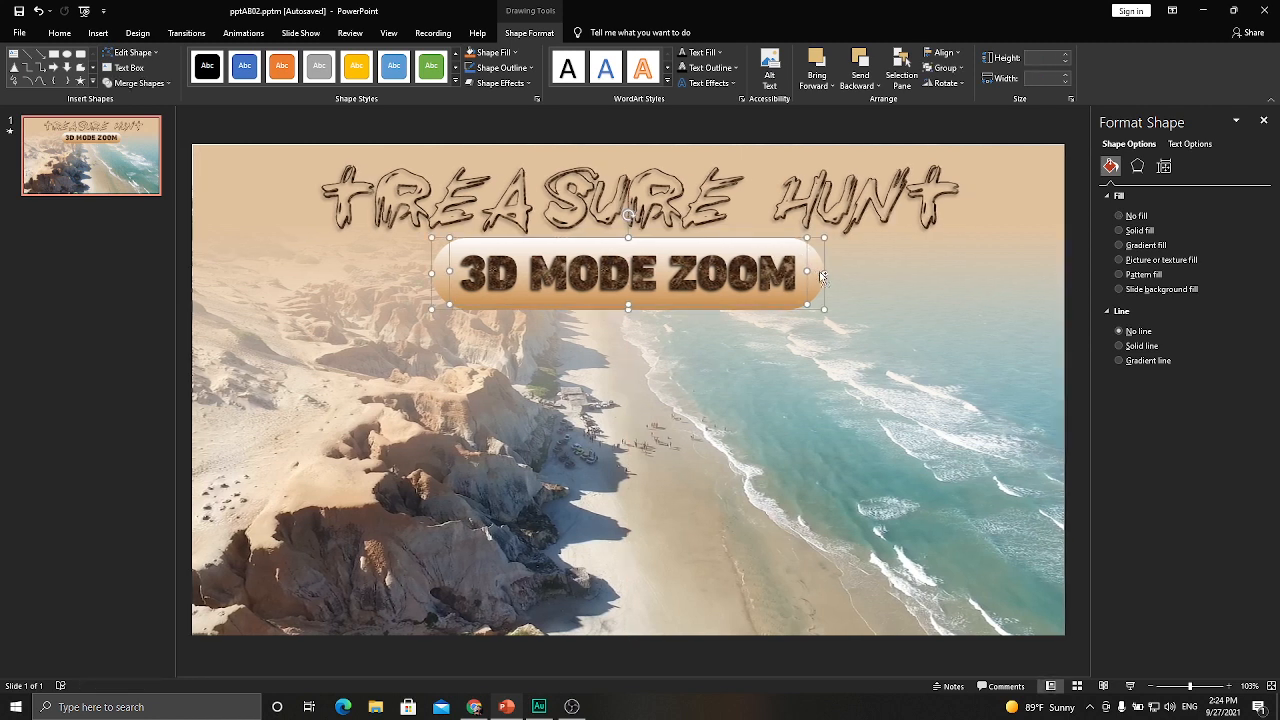
pyautogui.hotkey('ctrl', 'g')
pyautogui.moveTo(806, 290); pyautogui.dragTo(808, 289)
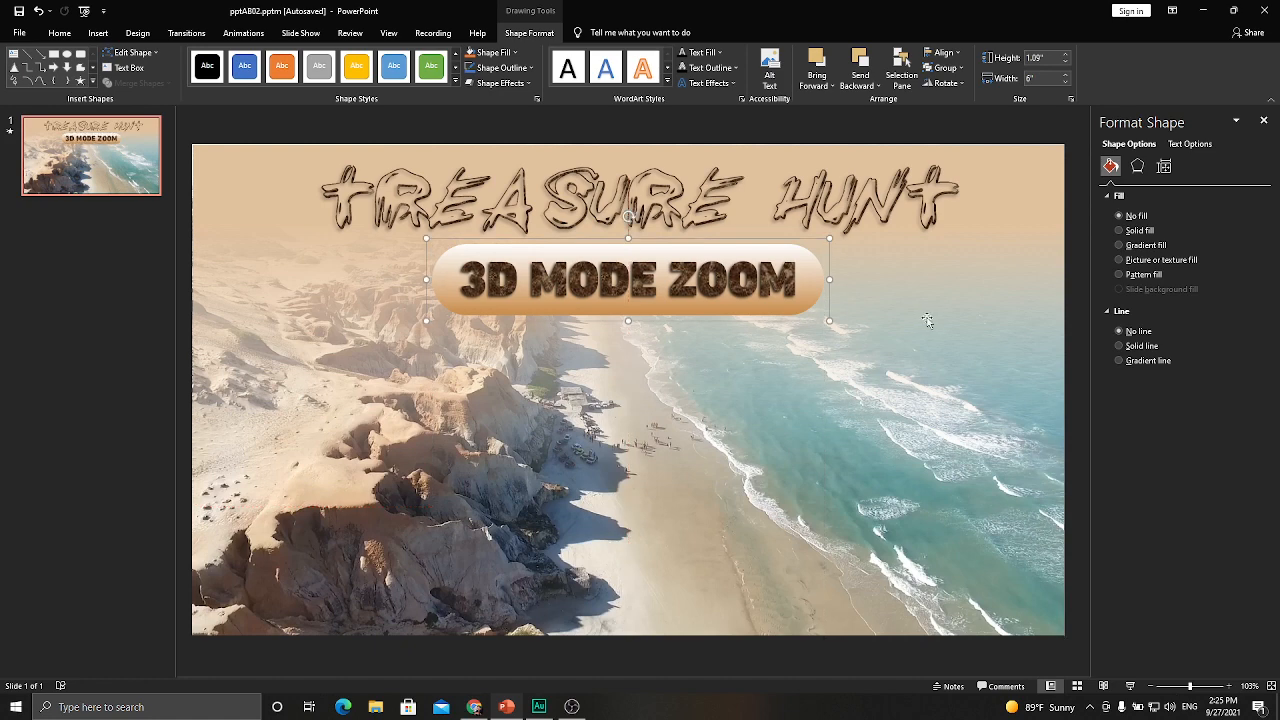
pyautogui.click(925, 321)
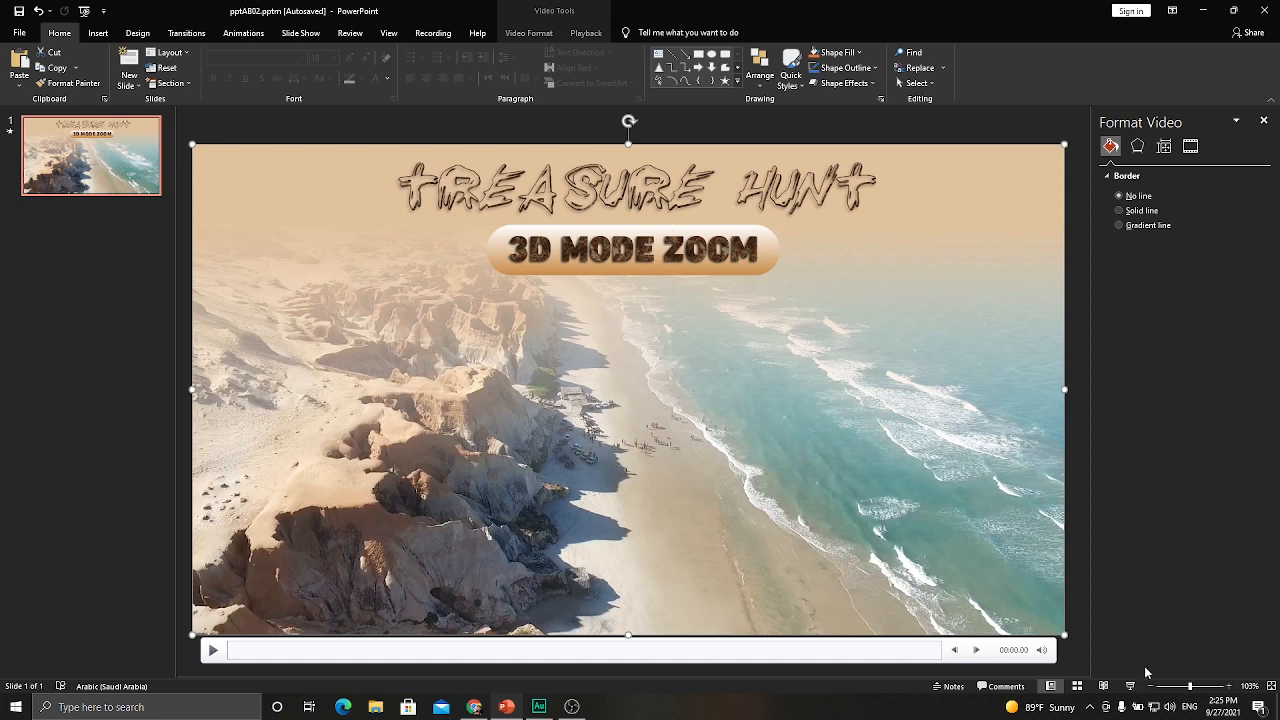
# - Preview the slide in full-screen slide show to check the title and subtitle over the video, and return to editing
pyautogui.click(1127, 686)
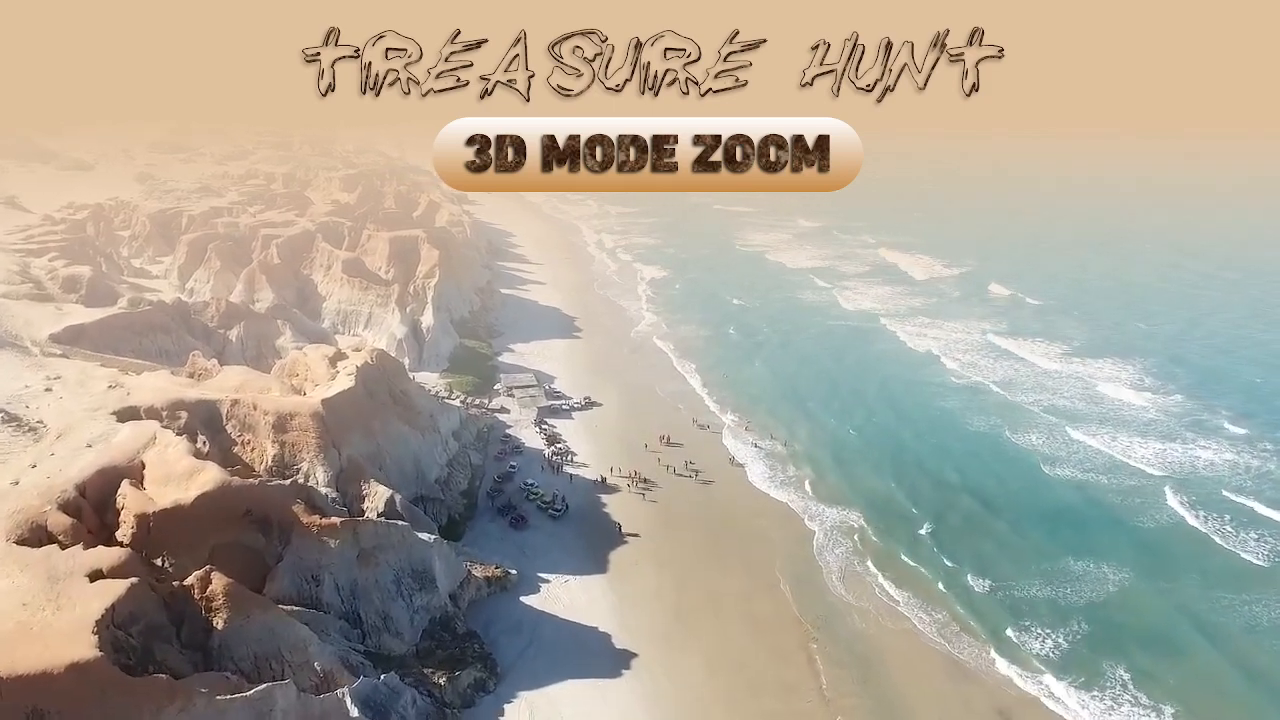
pyautogui.press('Escape')
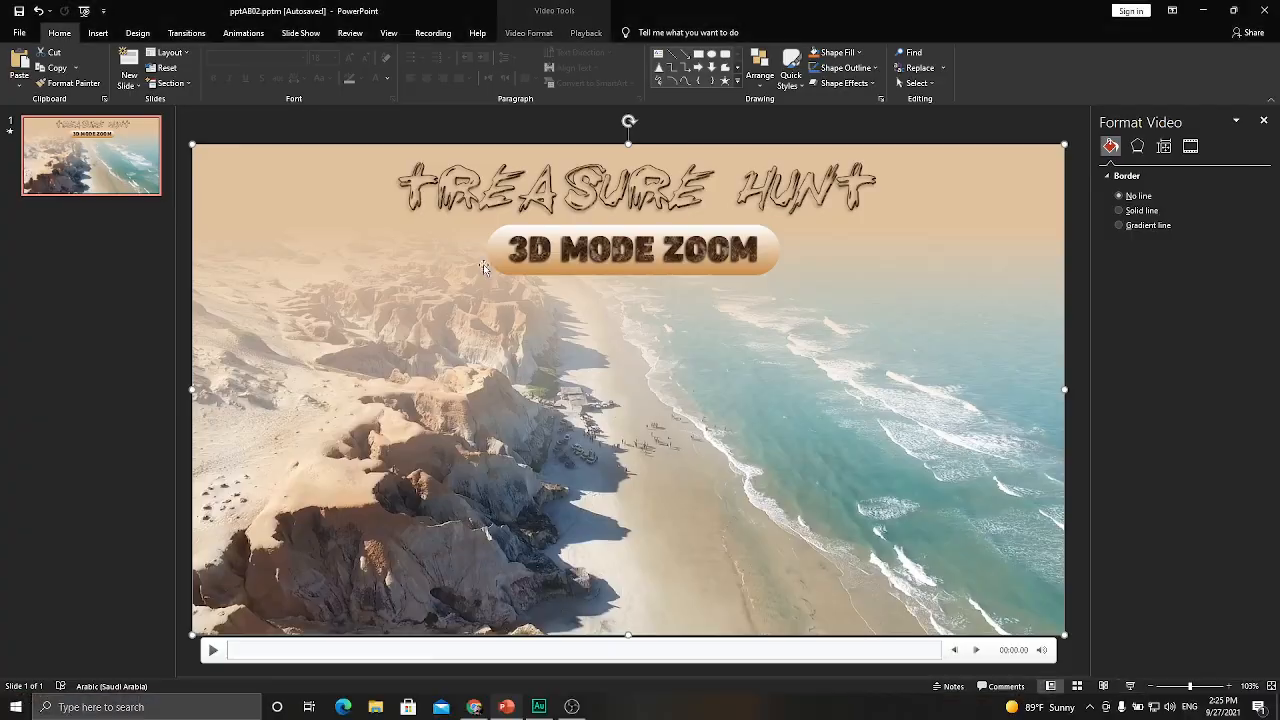
# - Insert the unrolled treasure map scroll from the Treasure Hunt category of the stock 3D models
pyautogui.click(98, 33)
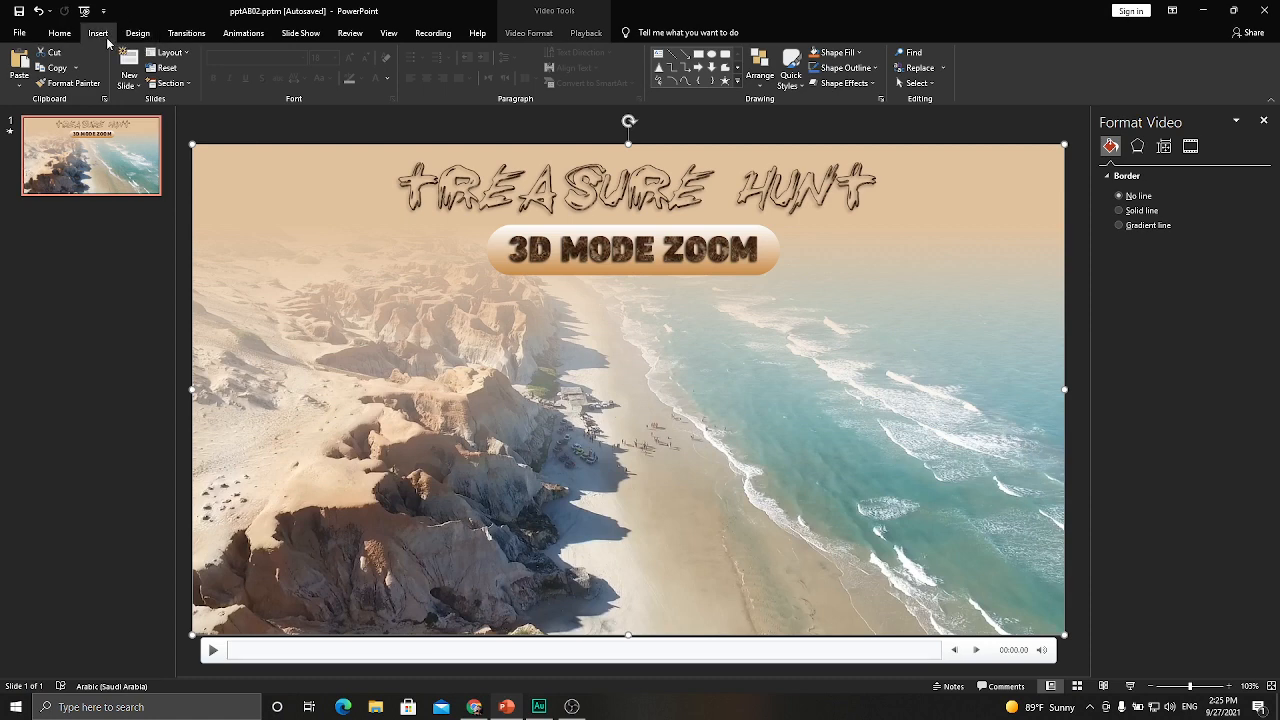
pyautogui.click(280, 85)
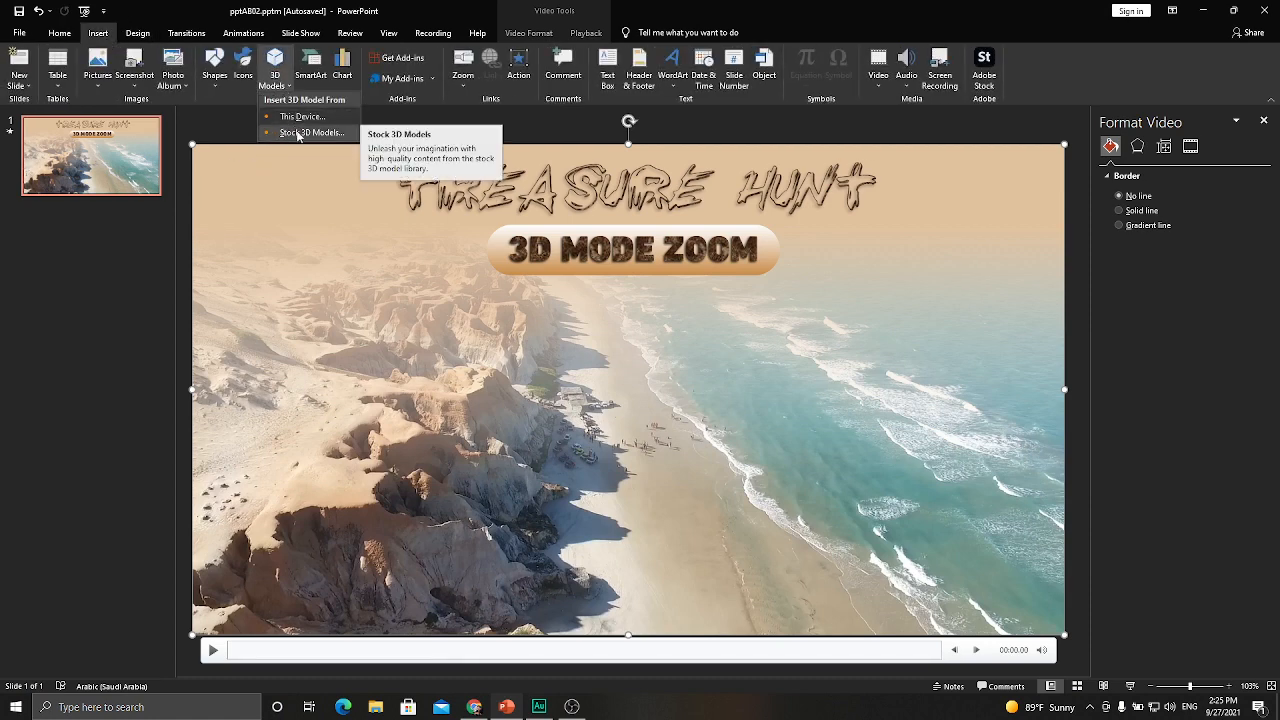
pyautogui.click(297, 134)
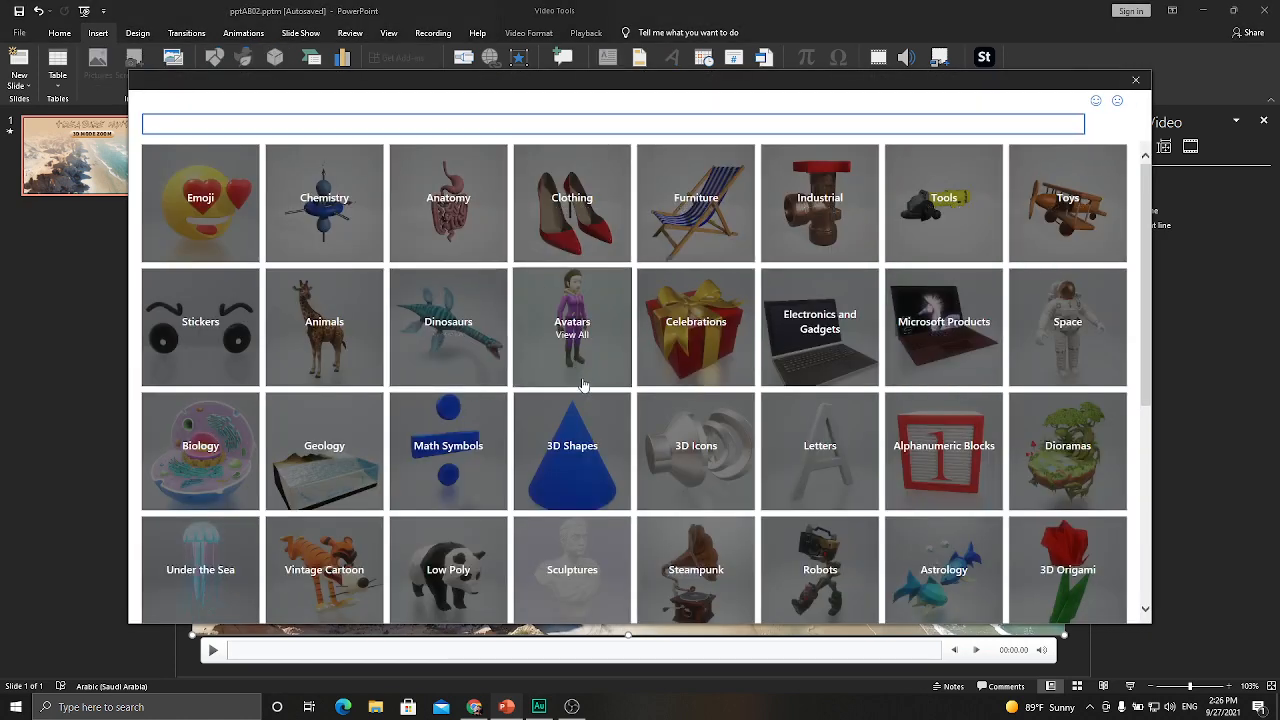
pyautogui.scroll(-3, 670, 450)
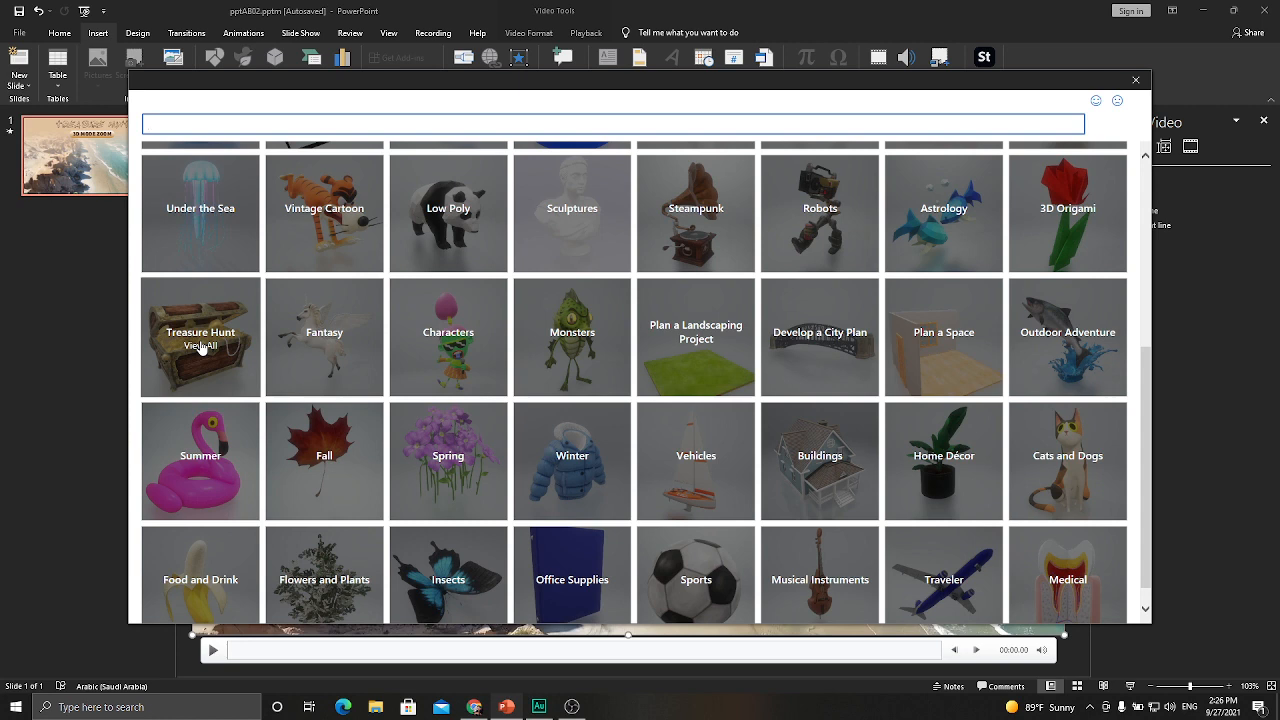
pyautogui.click(201, 340)
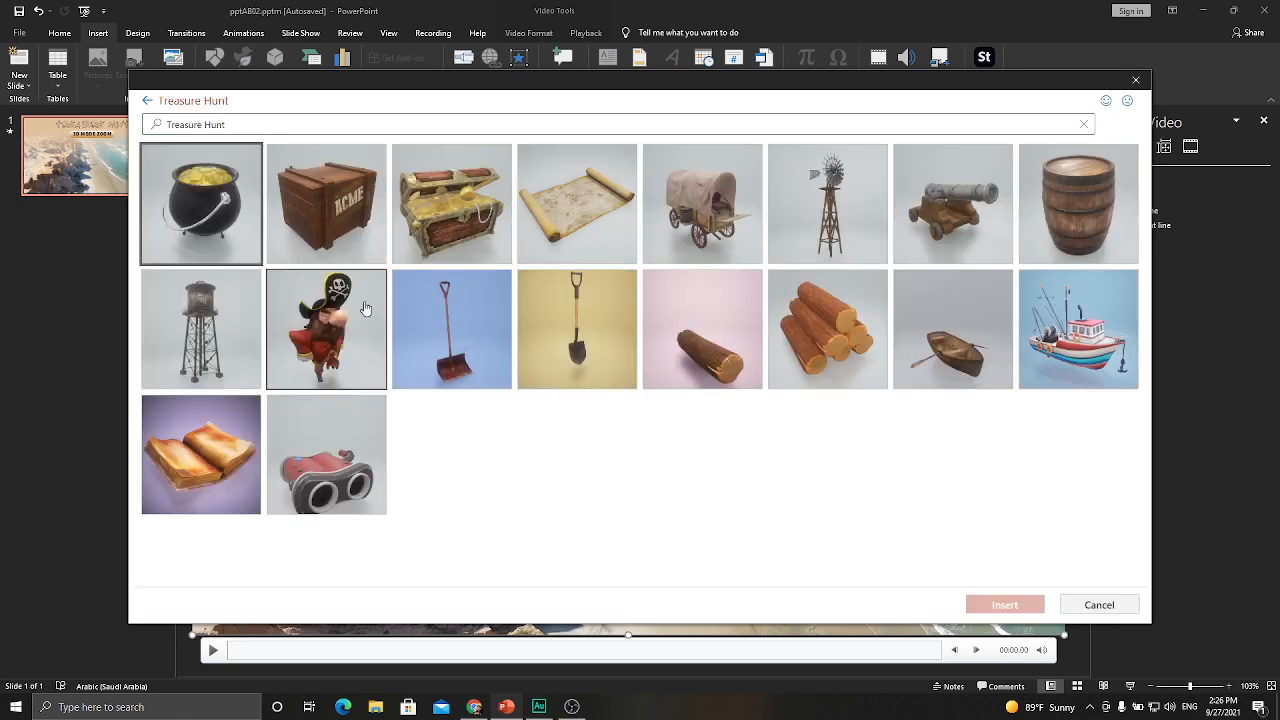
pyautogui.click(591, 208)
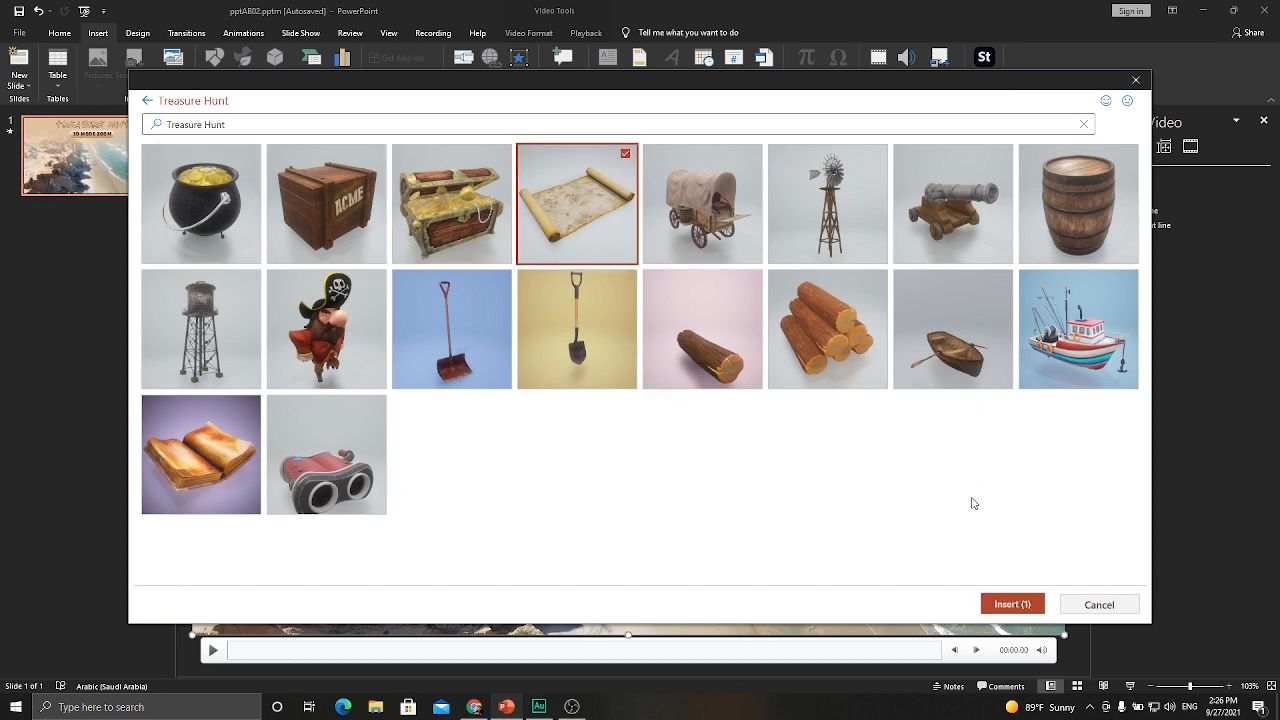
pyautogui.click(1005, 604)
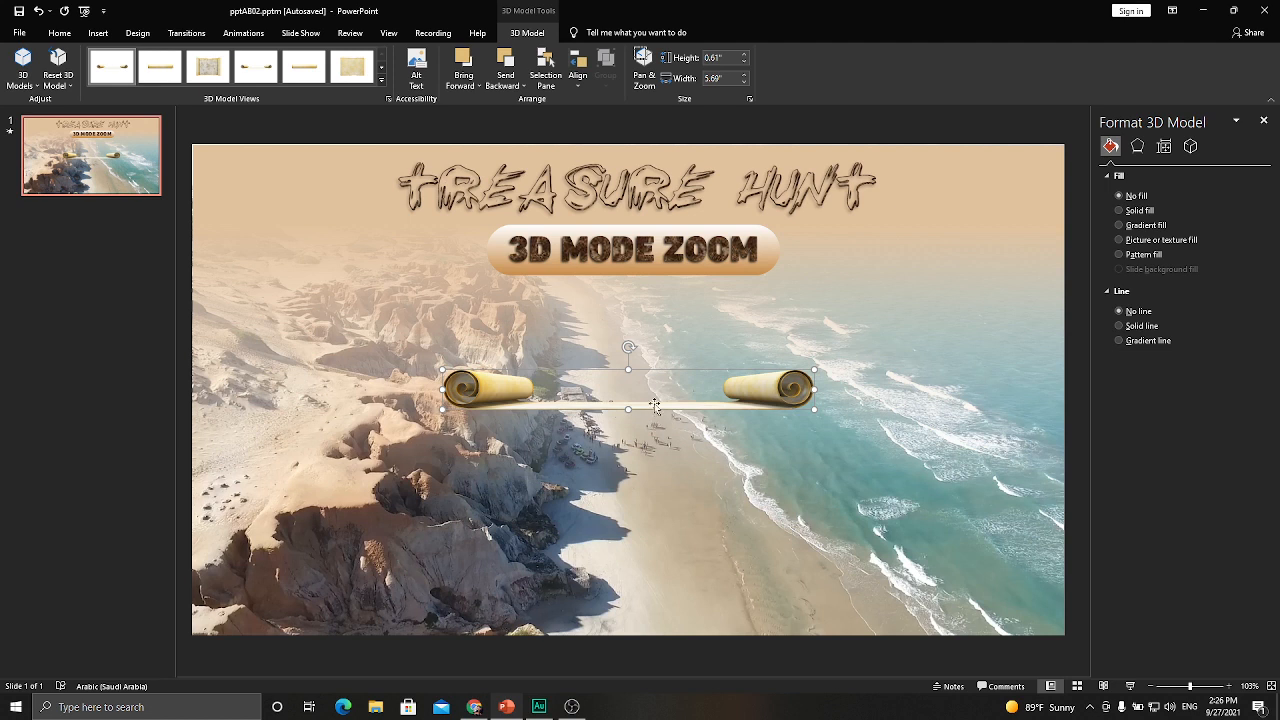
# - Tilt the map scroll model to show its map face and enlarge it to about 12.77 inches wide below the subtitle
pyautogui.moveTo(629, 407); pyautogui.dragTo(625, 443)
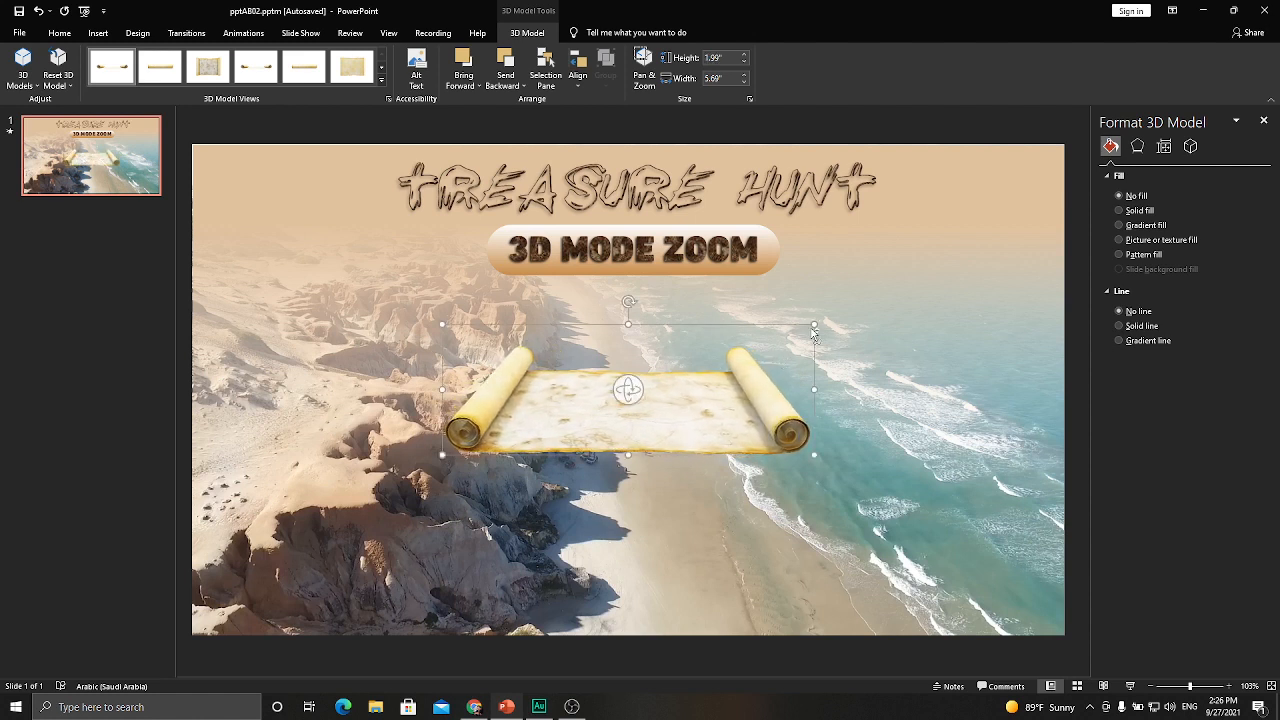
pyautogui.moveTo(812, 327); pyautogui.dragTo(987, 237)
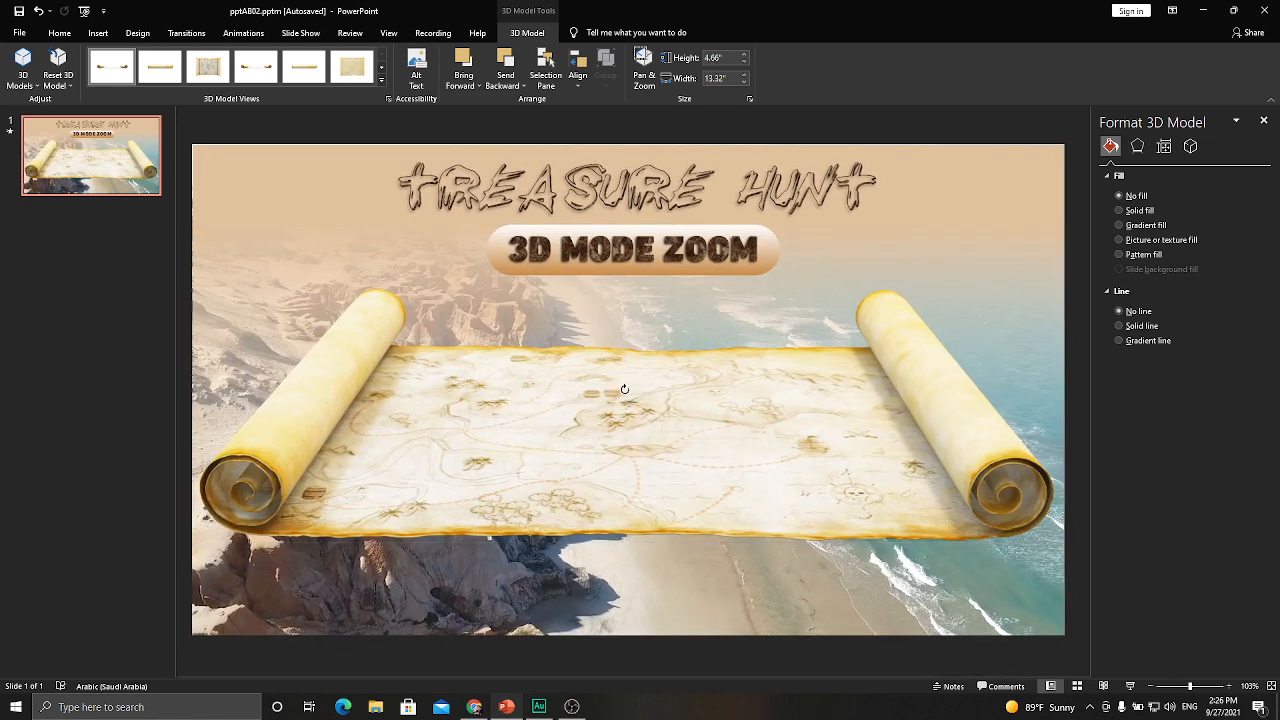
pyautogui.moveTo(624, 406); pyautogui.dragTo(691, 406)
pyautogui.moveTo(708, 349); pyautogui.dragTo(713, 360)
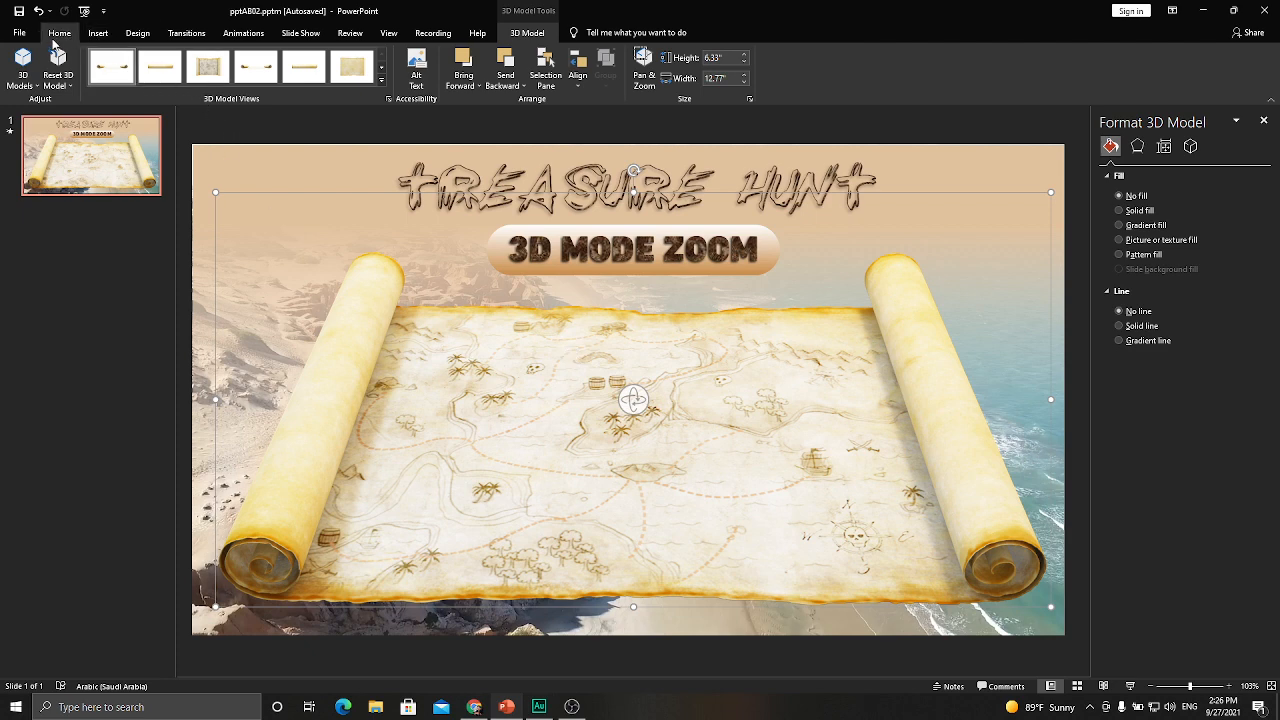
# - Insert the covered wagon, windmill, cannon, rowboat and water tower together from the Treasure Hunt category of the stock 3D models
pyautogui.click(97, 33)
pyautogui.click(275, 80)
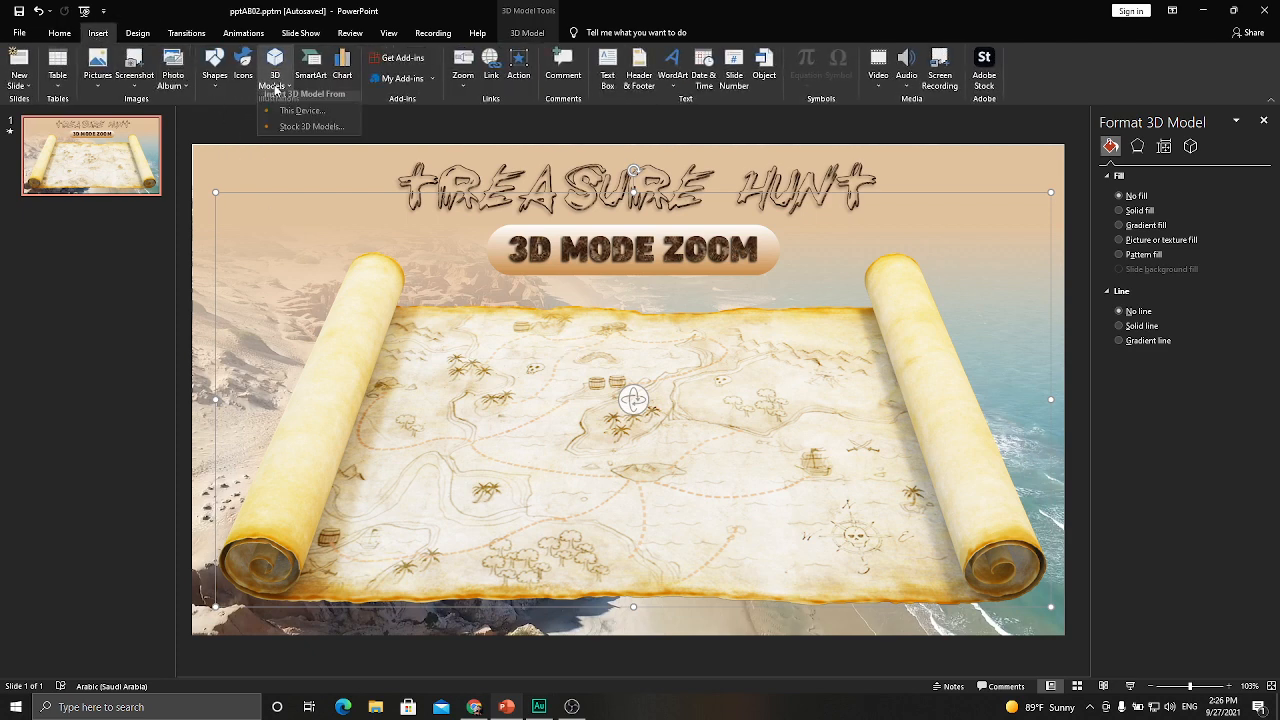
pyautogui.click(292, 133)
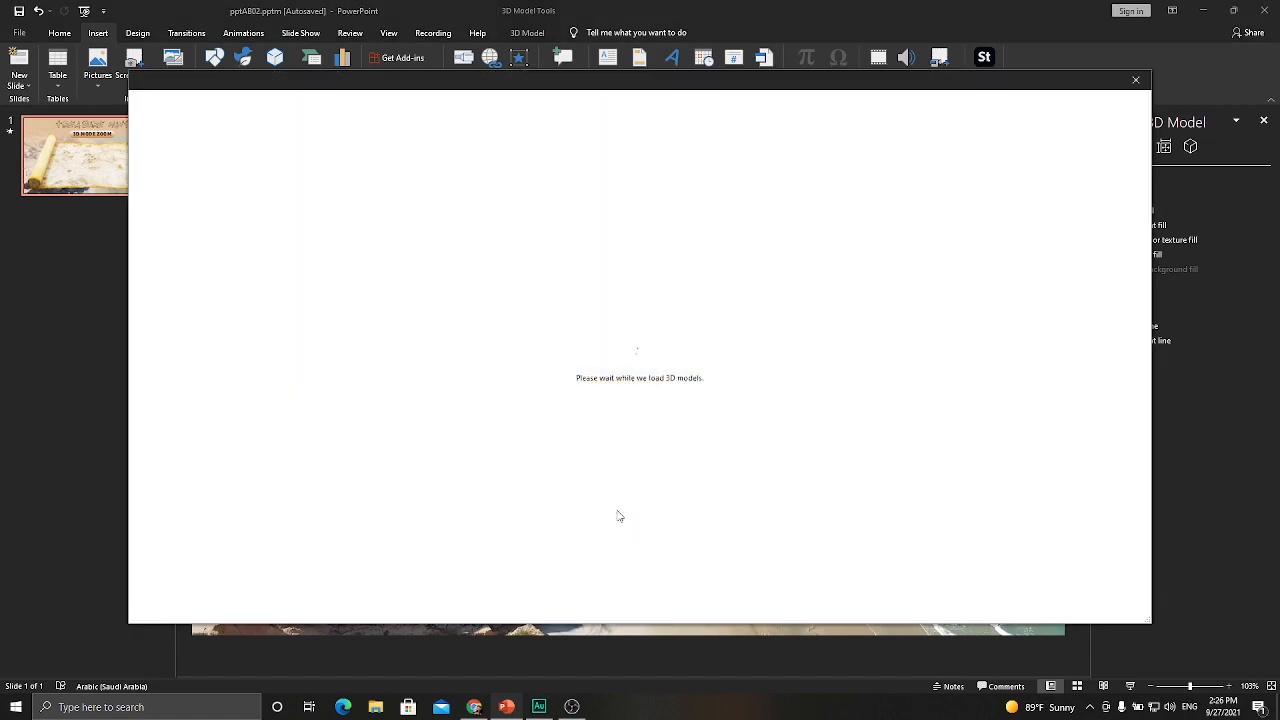
pyautogui.scroll(-3, 343, 426)
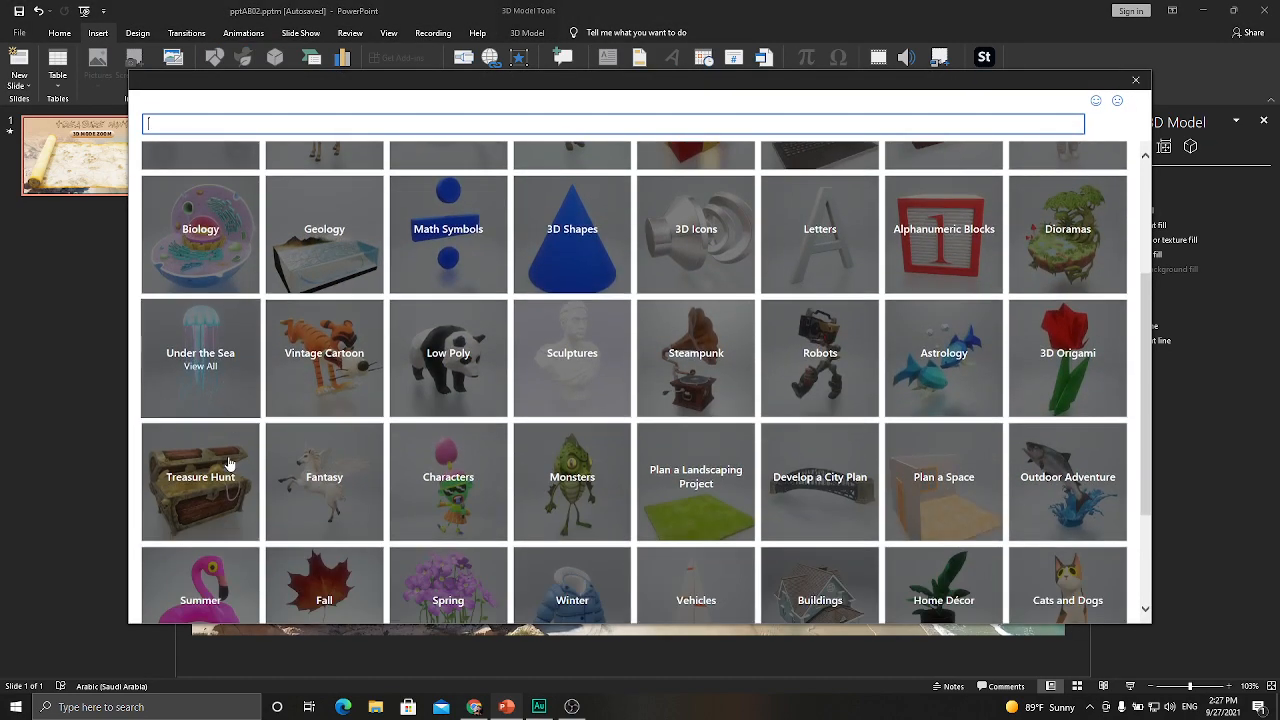
pyautogui.click(213, 476)
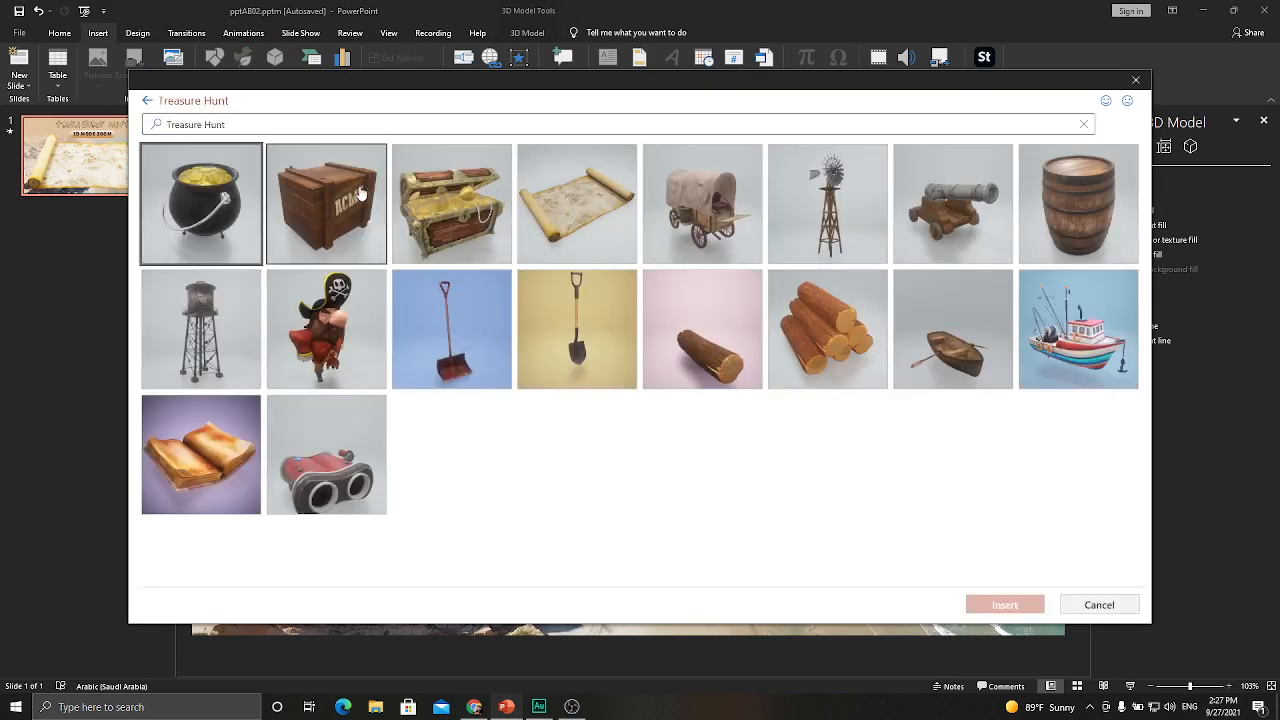
pyautogui.click(732, 188)
pyautogui.click(840, 185)
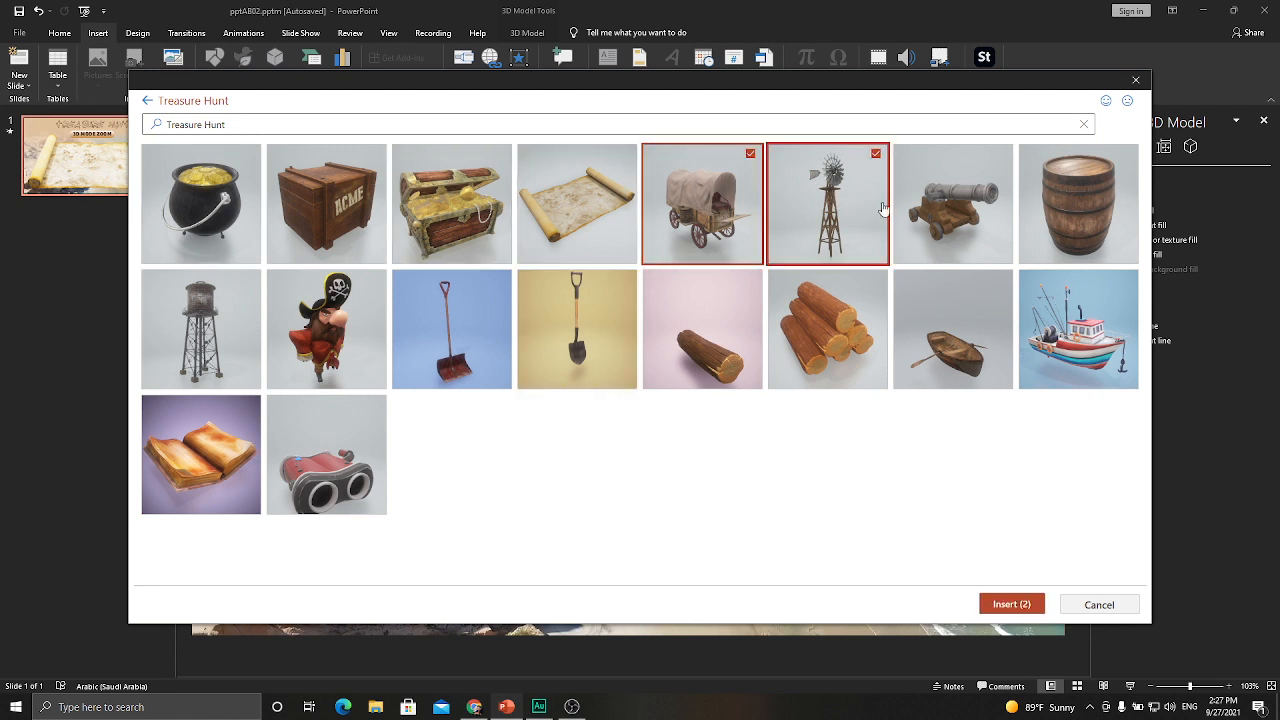
pyautogui.click(957, 214)
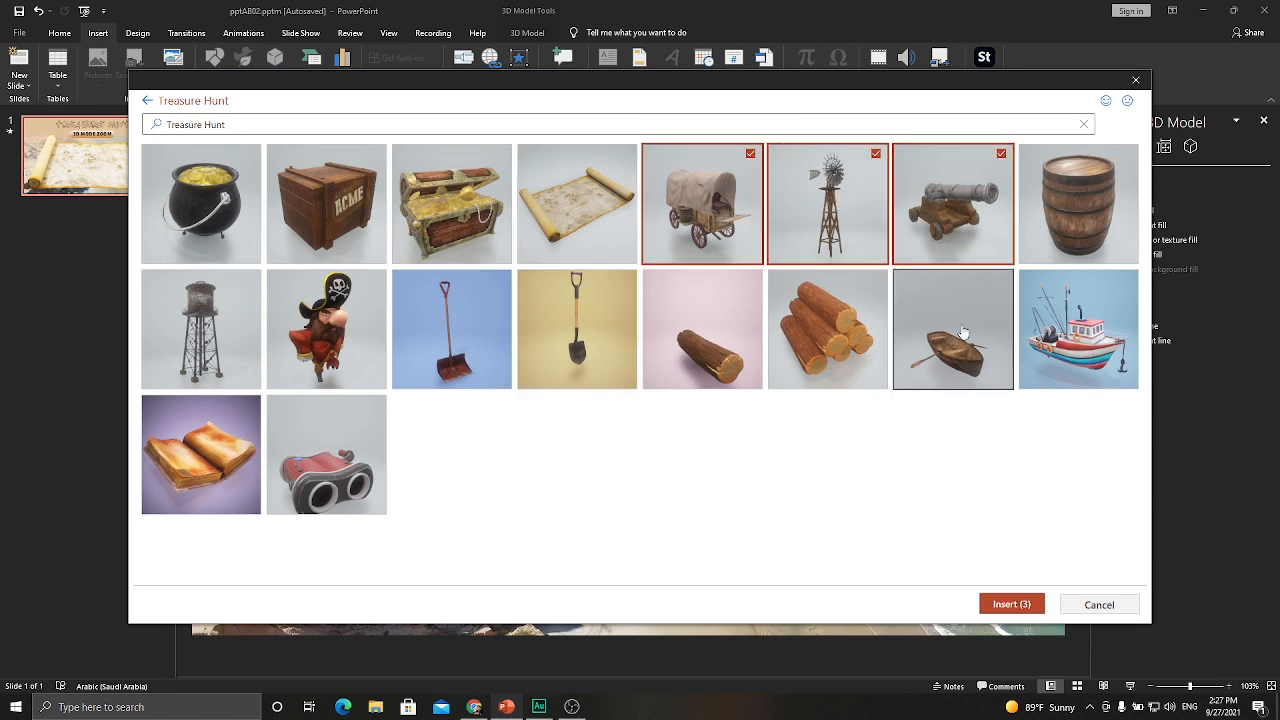
pyautogui.click(955, 352)
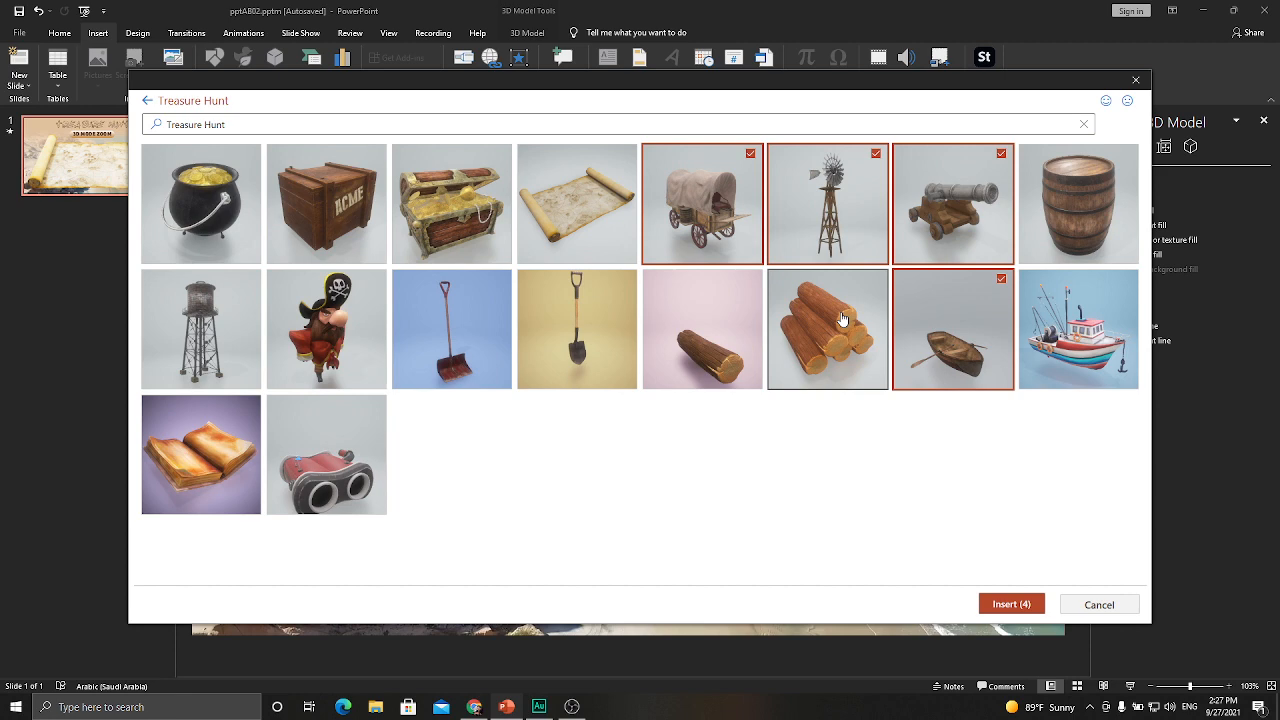
pyautogui.click(205, 345)
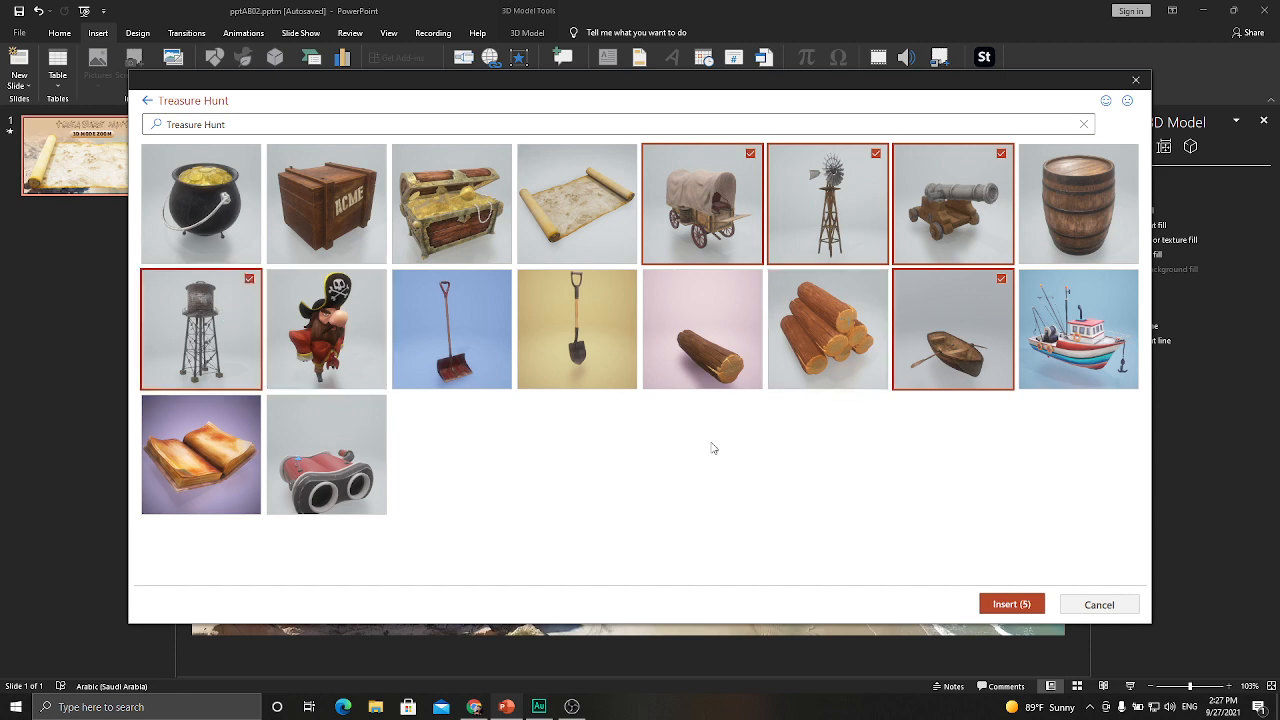
pyautogui.click(1018, 603)
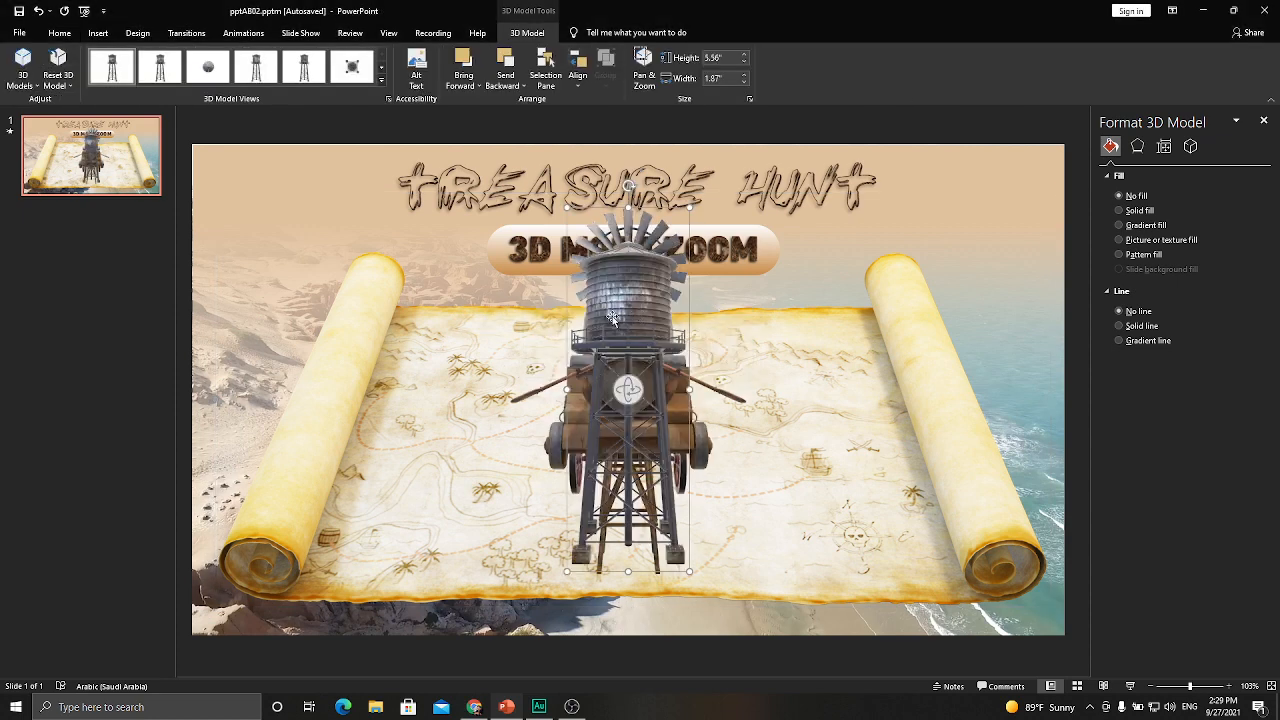
# - Move the water tower aside and place the rowboat, turned sideways and about 2.05 inches wide, on the map's lower right area
pyautogui.moveTo(612, 318); pyautogui.dragTo(430, 312)
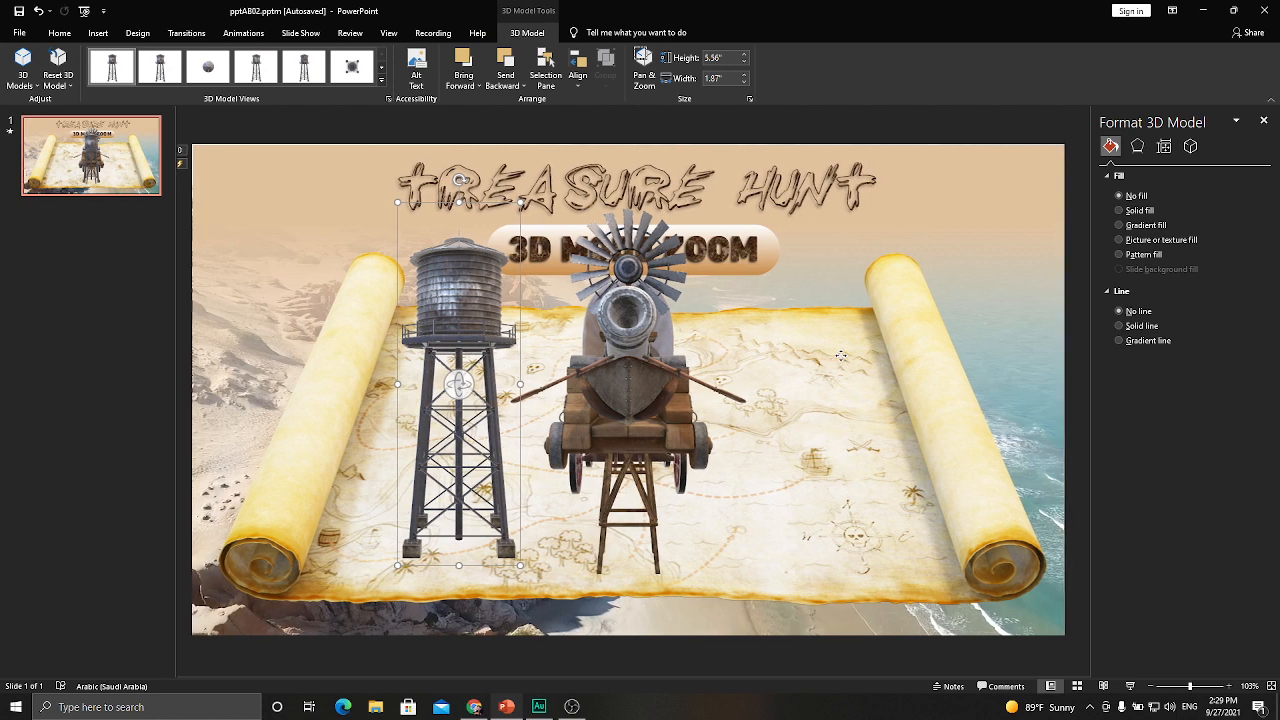
pyautogui.moveTo(636, 388); pyautogui.dragTo(935, 418)
pyautogui.moveTo(944, 339); pyautogui.dragTo(871, 511)
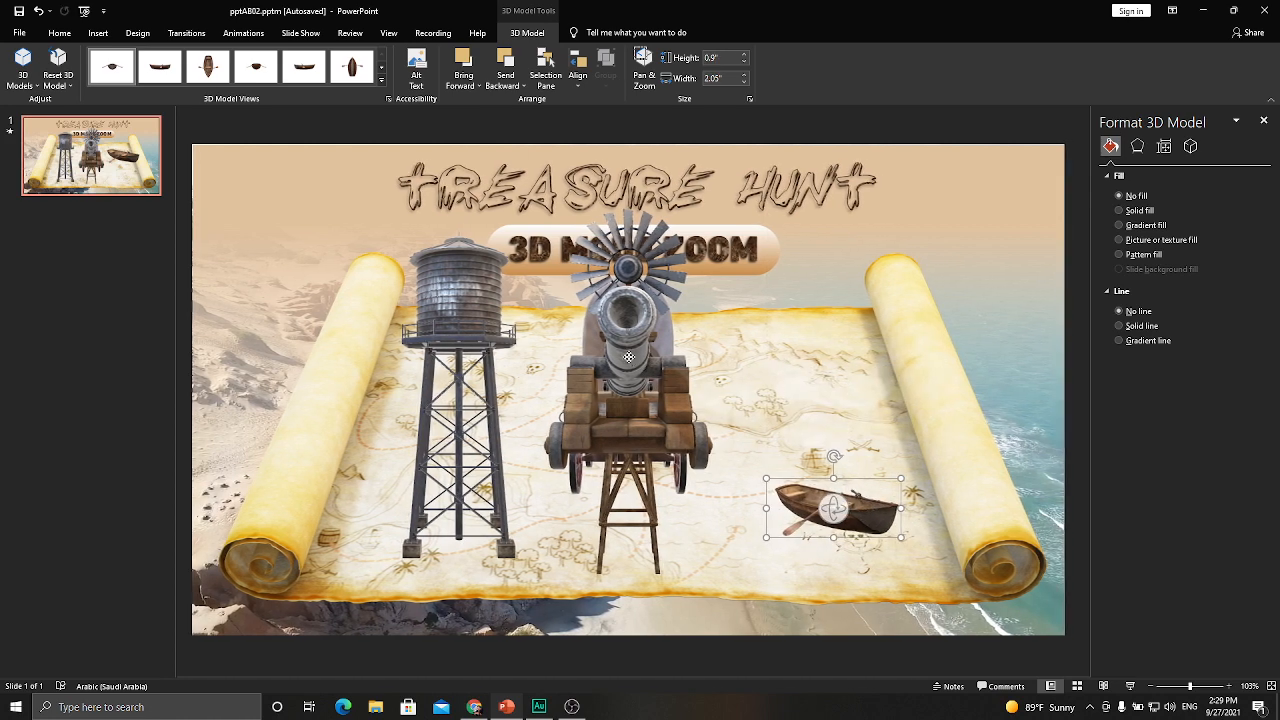
# - Place the cannon on the map's upper right area, turned sideways and reduced to about 1.53 inches wide
pyautogui.click(670, 386)
pyautogui.moveTo(628, 389); pyautogui.dragTo(869, 394)
pyautogui.moveTo(929, 320); pyautogui.dragTo(848, 315)
# - Shrink the water tower to about 1.63 inches high, rotate it slightly and place it on the map's upper left area
pyautogui.click(605, 425)
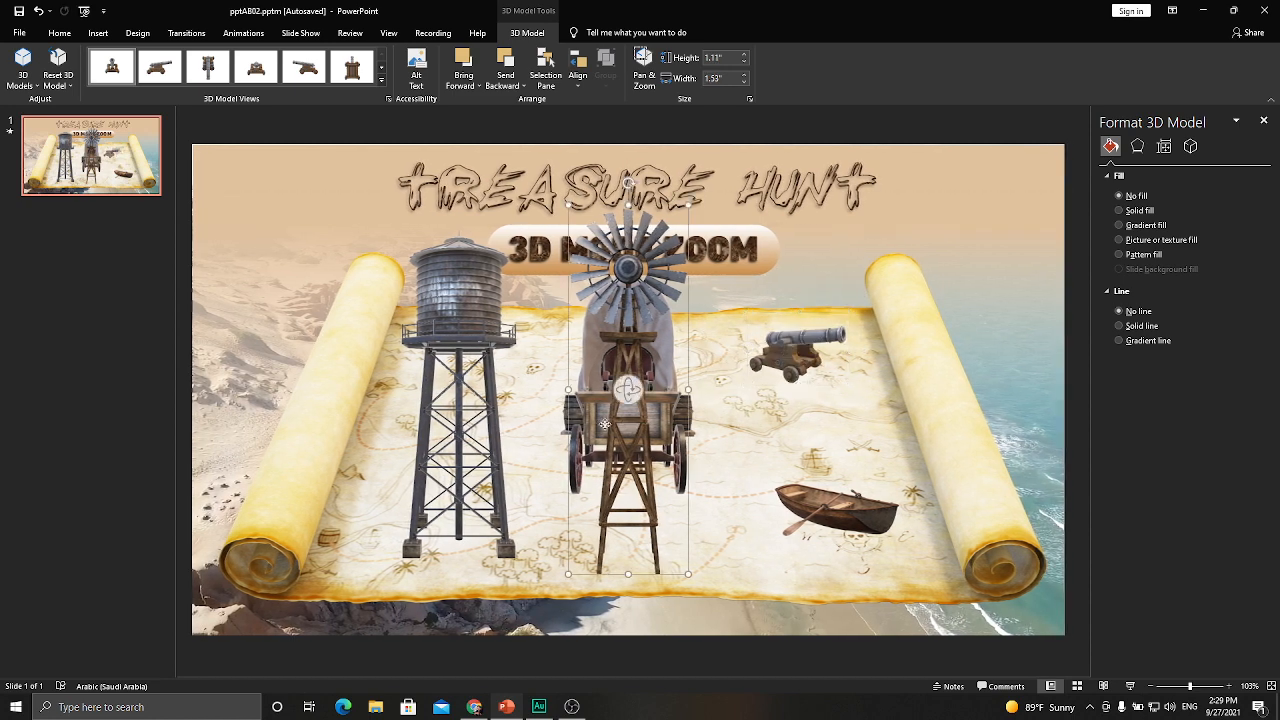
pyautogui.click(422, 286)
pyautogui.moveTo(396, 206); pyautogui.dragTo(456, 372)
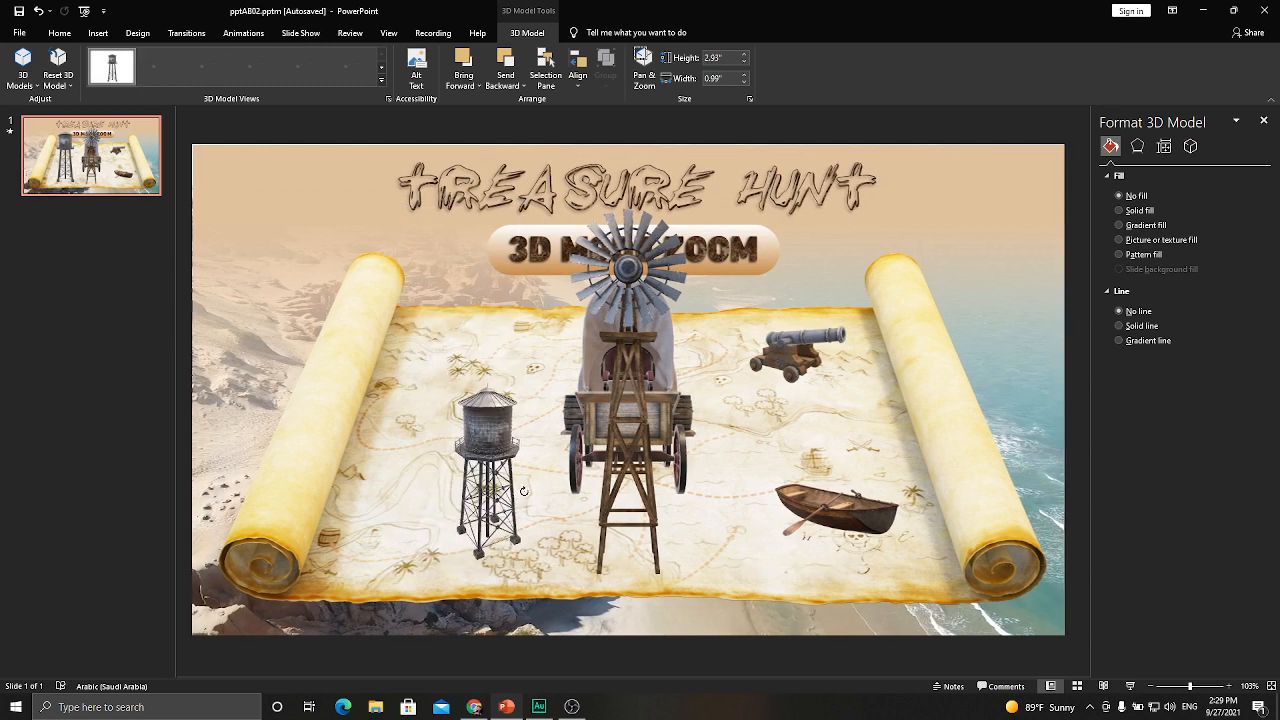
pyautogui.moveTo(476, 417); pyautogui.dragTo(444, 318)
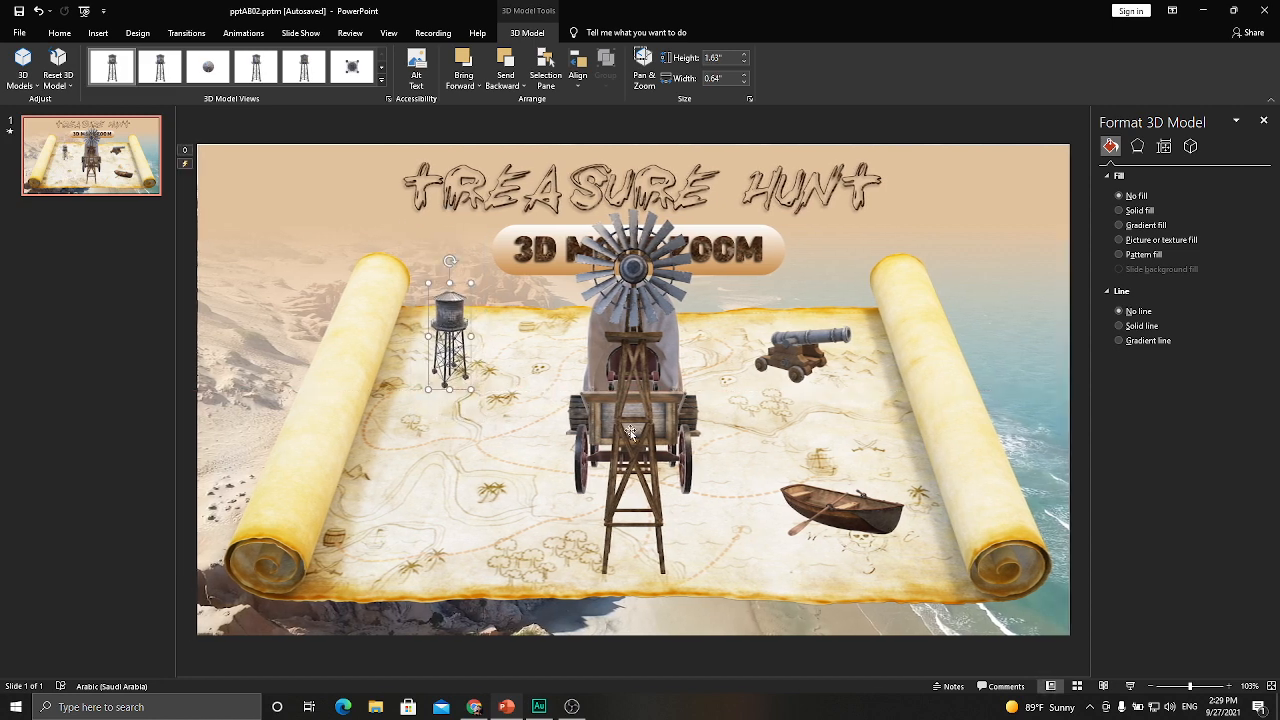
# - Shrink the covered wagon to about 2.19 inches high and move it to the map's lower left area
pyautogui.click(637, 405)
pyautogui.moveTo(701, 275); pyautogui.dragTo(647, 362)
pyautogui.moveTo(424, 466); pyautogui.dragTo(424, 467)
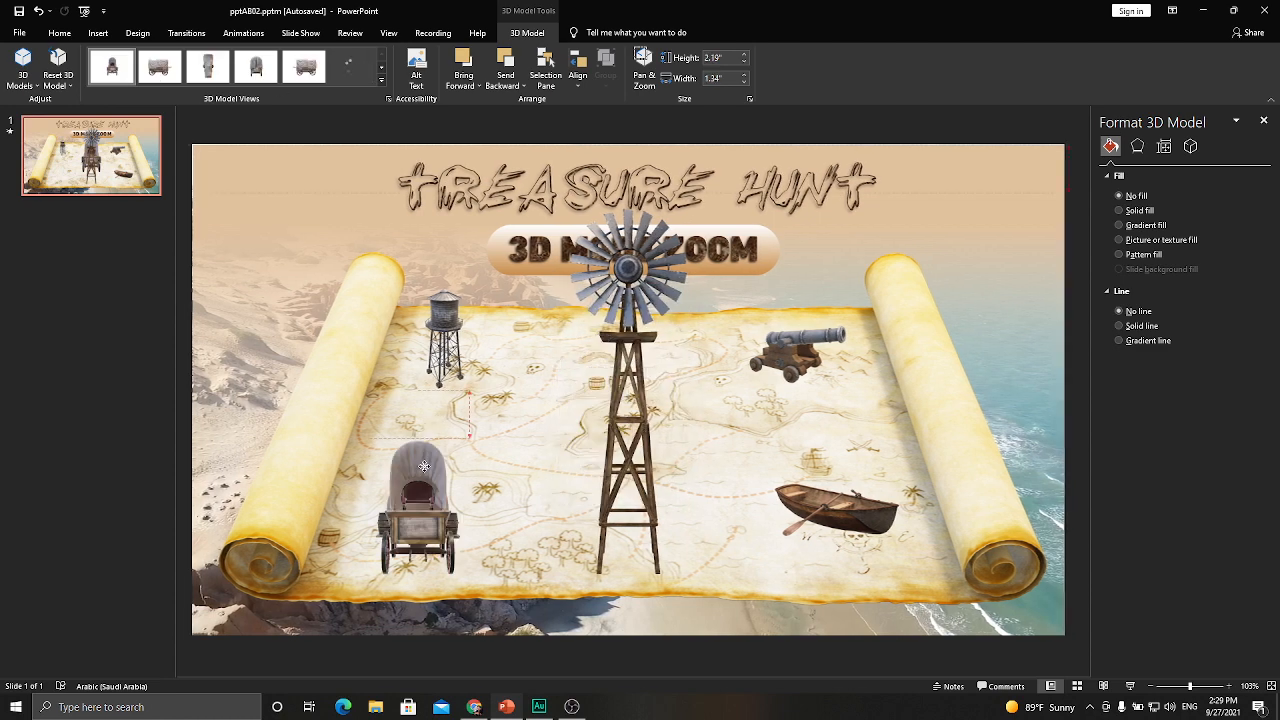
# - Shrink the windmill to about 2.33 inches high, turn it slightly and place it near the map's upper middle
pyautogui.click(594, 226)
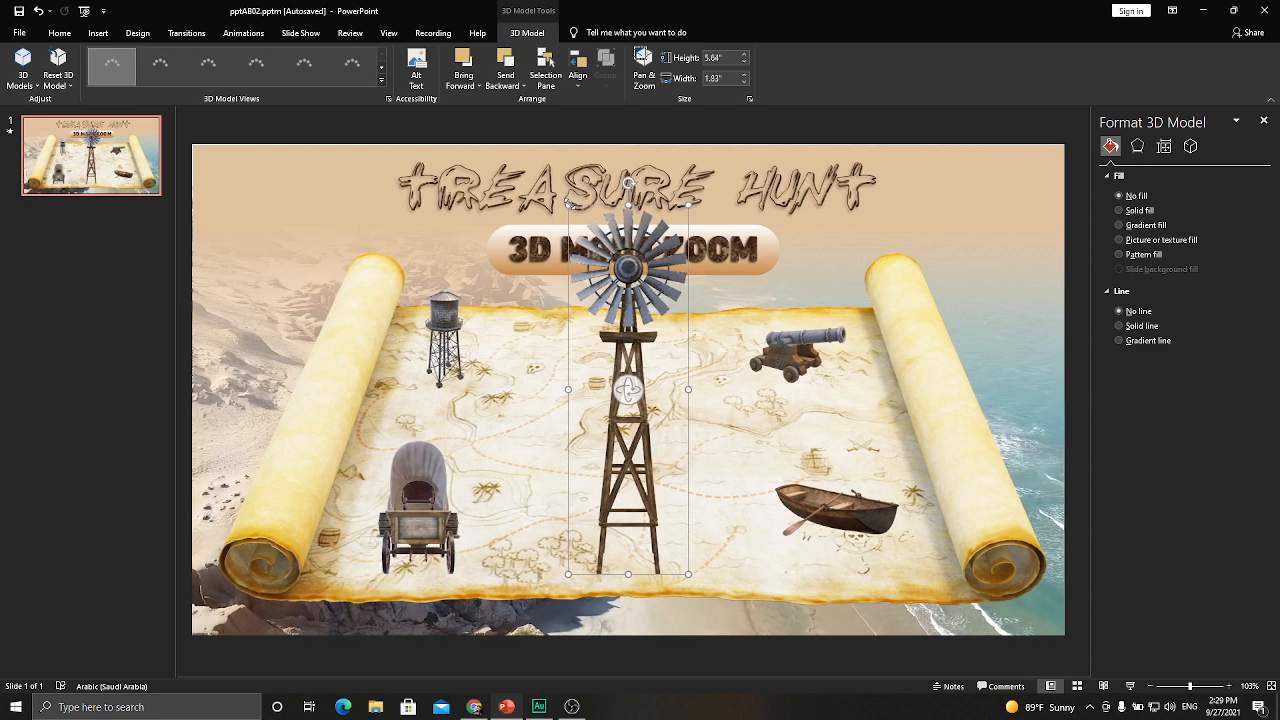
pyautogui.moveTo(568, 203); pyautogui.dragTo(628, 384)
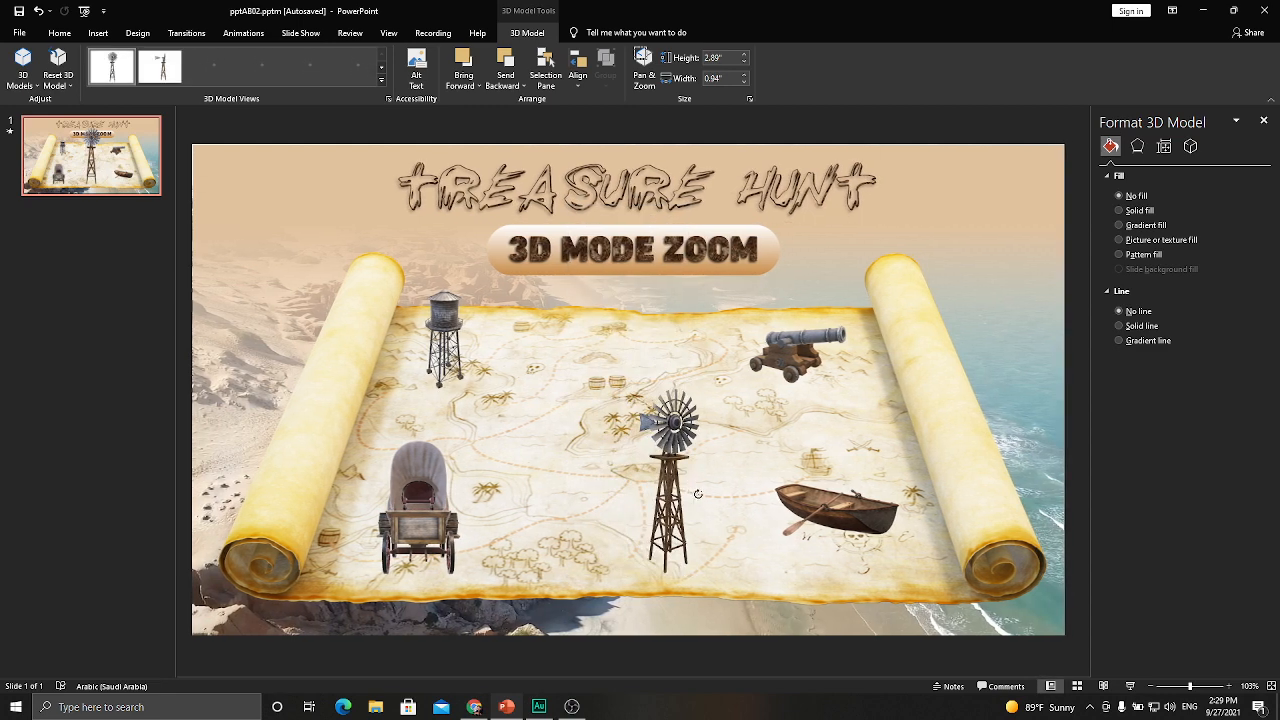
pyautogui.moveTo(698, 494); pyautogui.dragTo(630, 338)
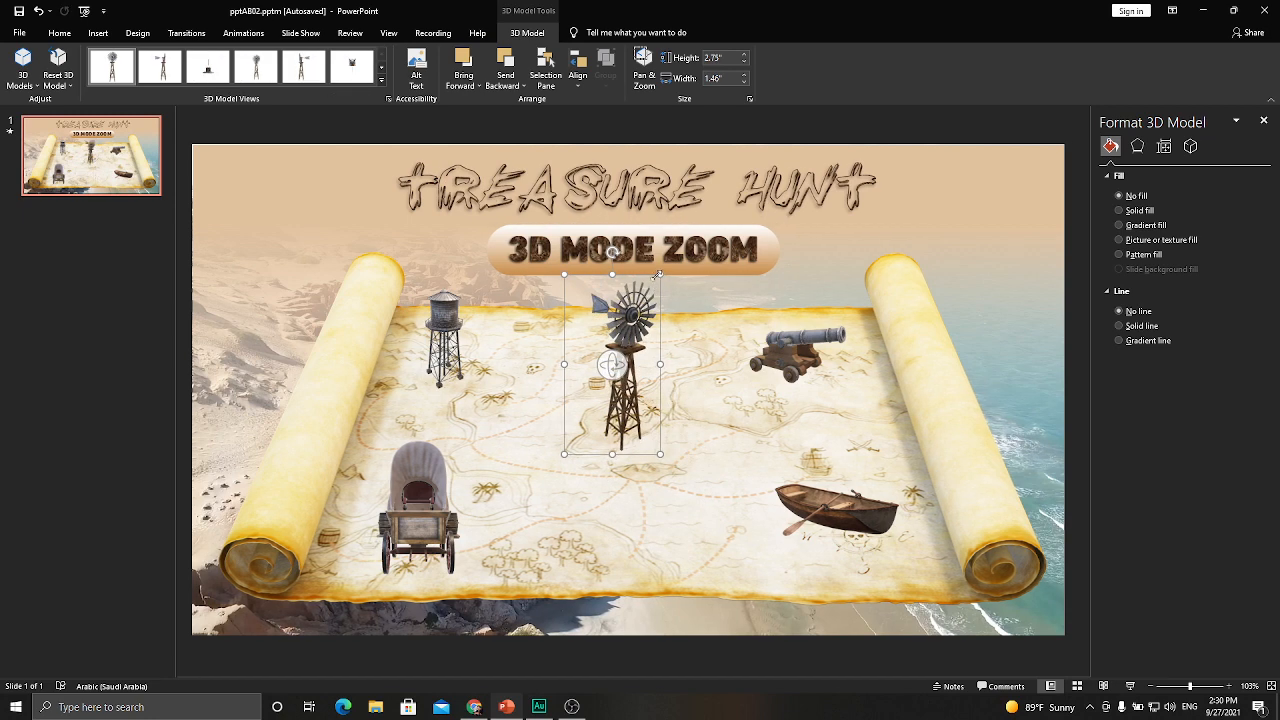
pyautogui.moveTo(658, 275); pyautogui.dragTo(643, 303)
# - Turn the covered wagon to an angled side view and resize it to about 2.1 inches wide
pyautogui.click(433, 503)
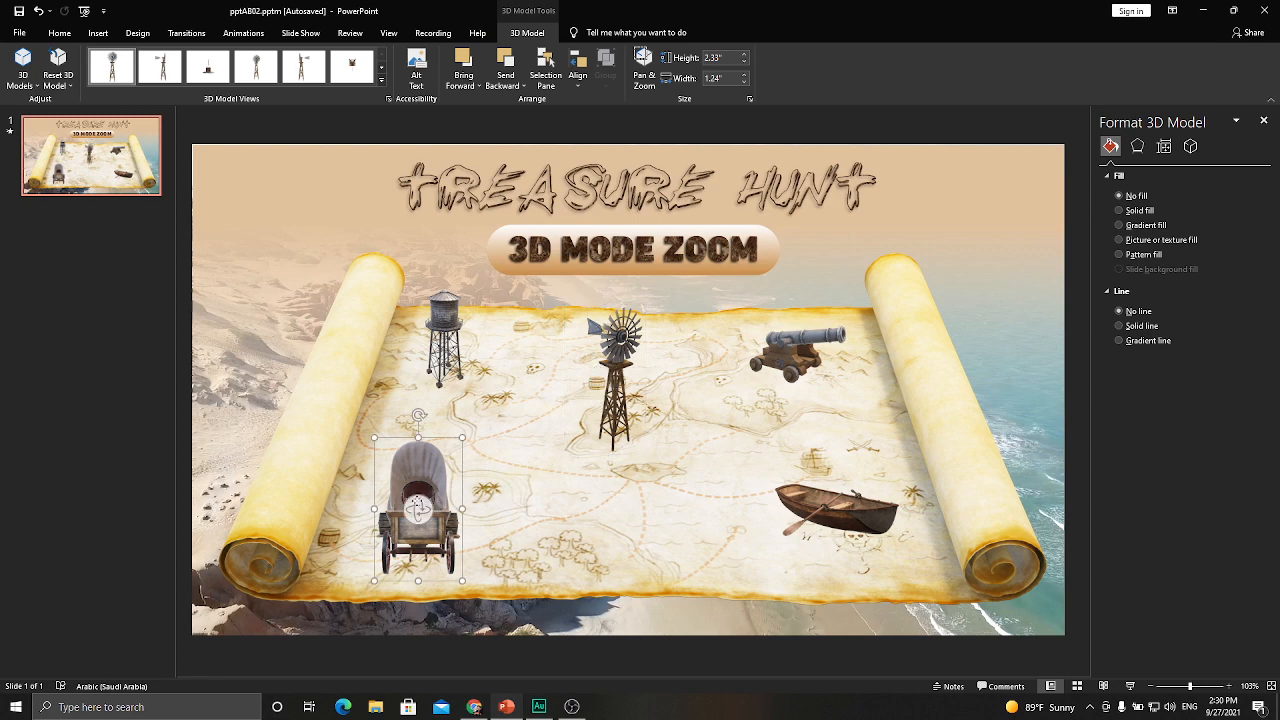
pyautogui.moveTo(418, 509); pyautogui.dragTo(500, 527)
pyautogui.moveTo(510, 432); pyautogui.dragTo(496, 461)
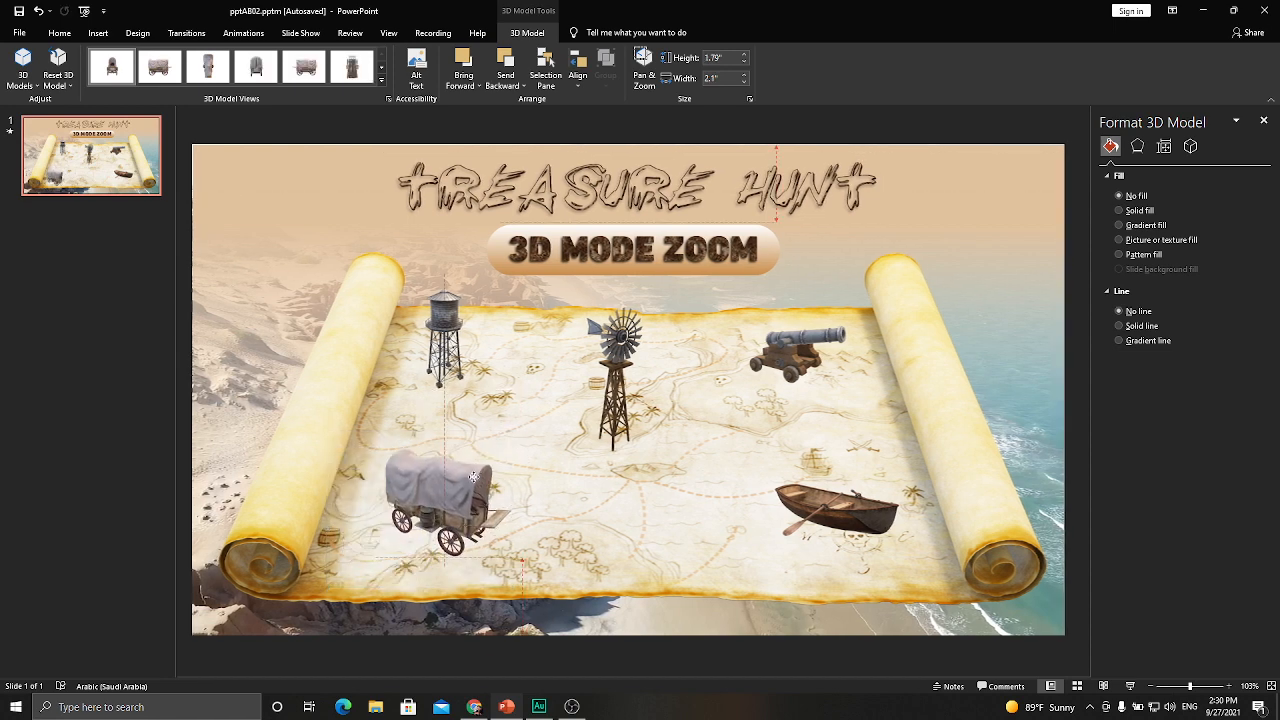
# - Insert the rhinoceros from the Animals category of the stock 3D models
pyautogui.click(98, 33)
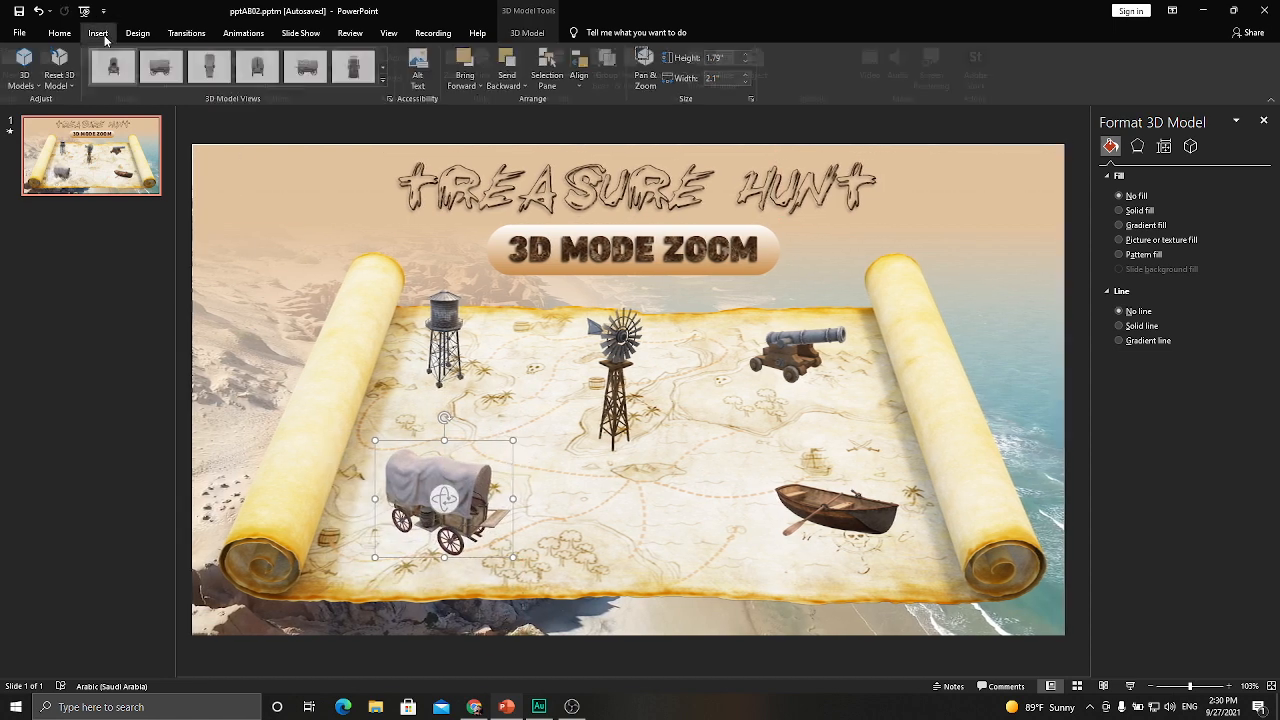
pyautogui.click(272, 90)
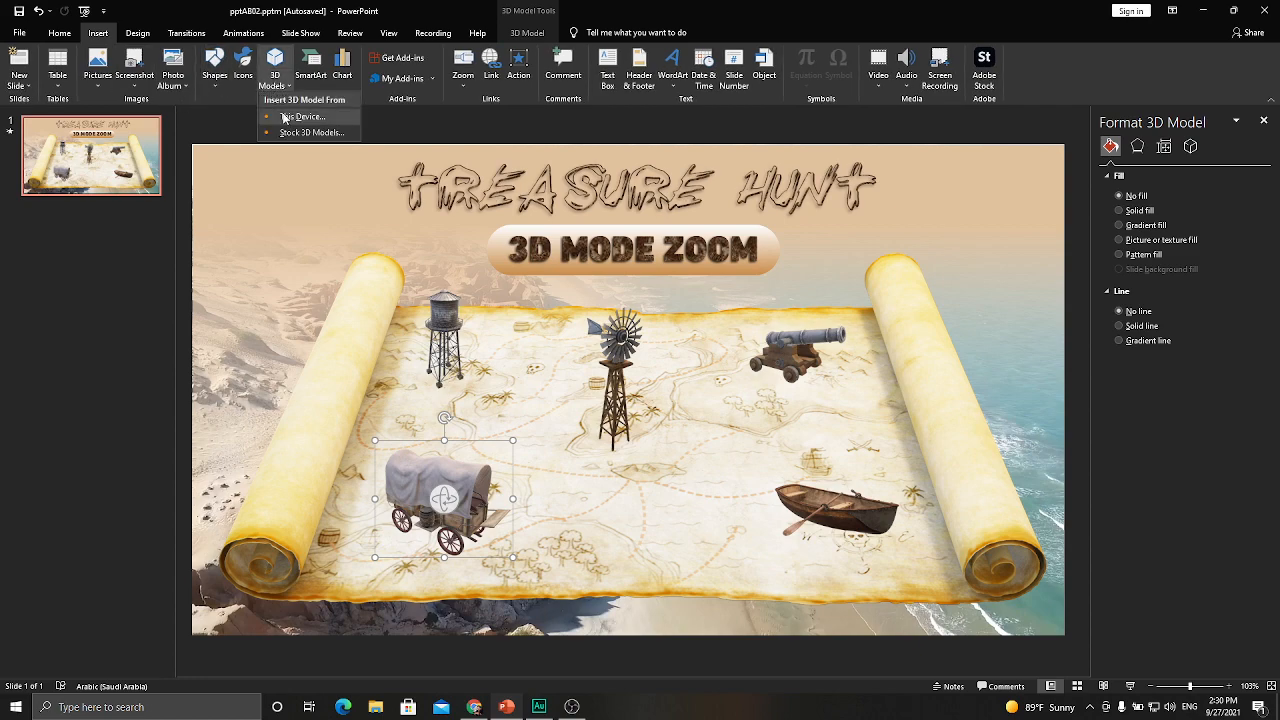
pyautogui.click(300, 126)
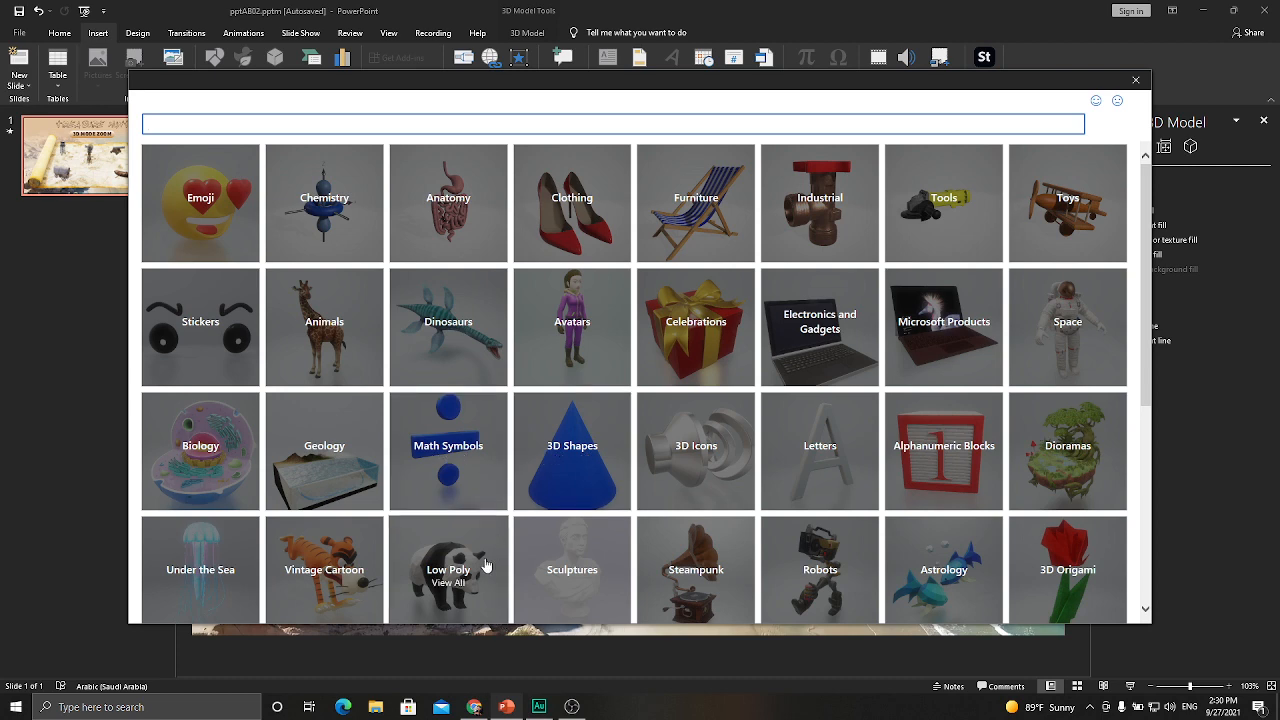
pyautogui.click(368, 368)
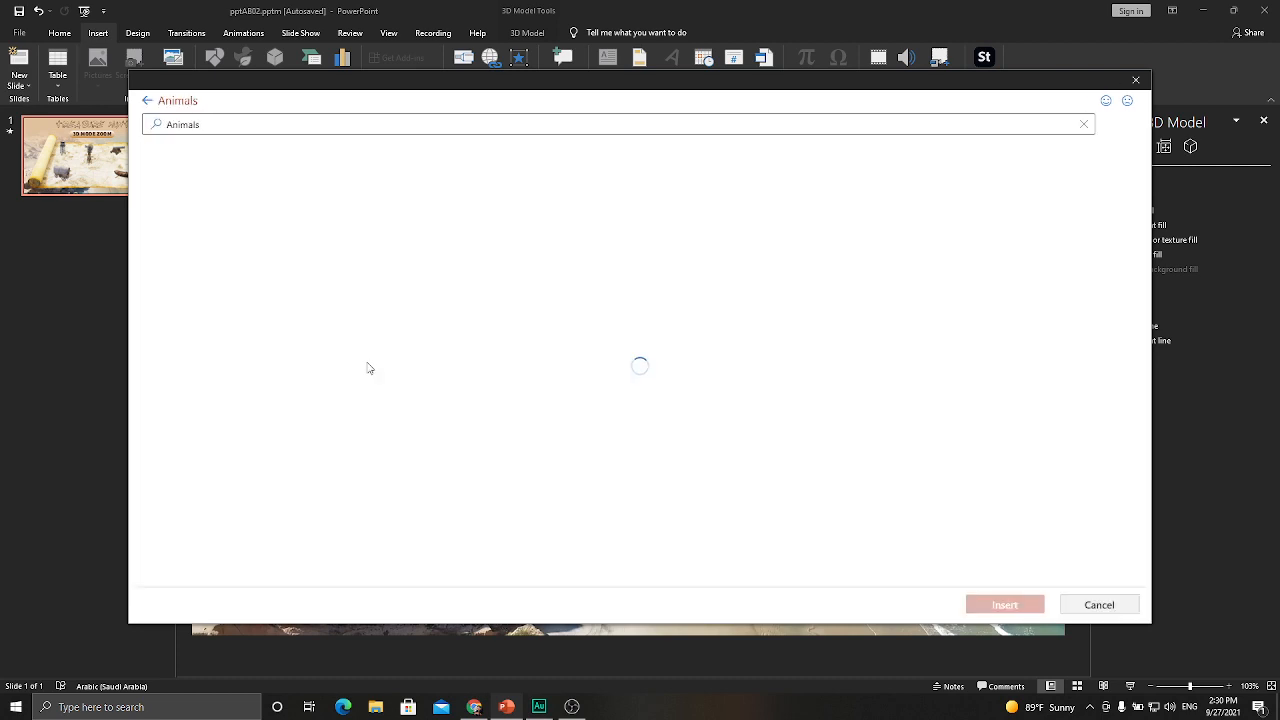
pyautogui.scroll(-1, 640, 440)
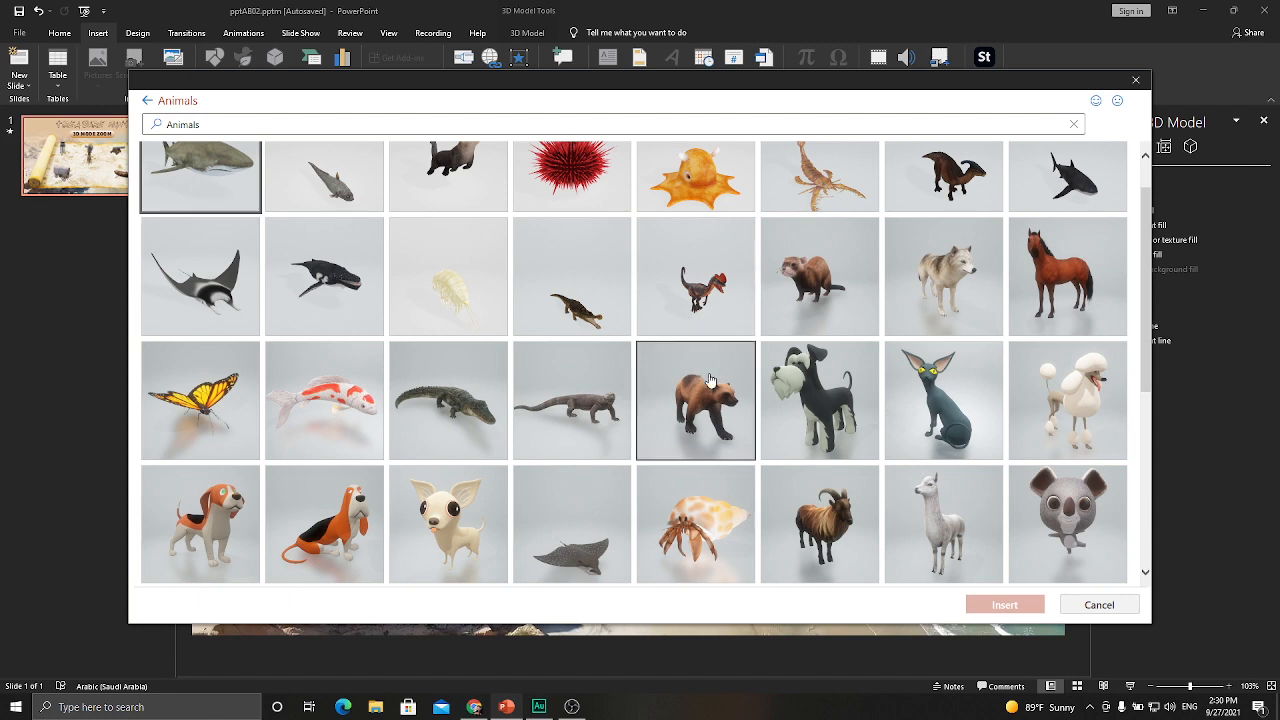
pyautogui.scroll(-3, 709, 380)
pyautogui.scroll(-3, 550, 383)
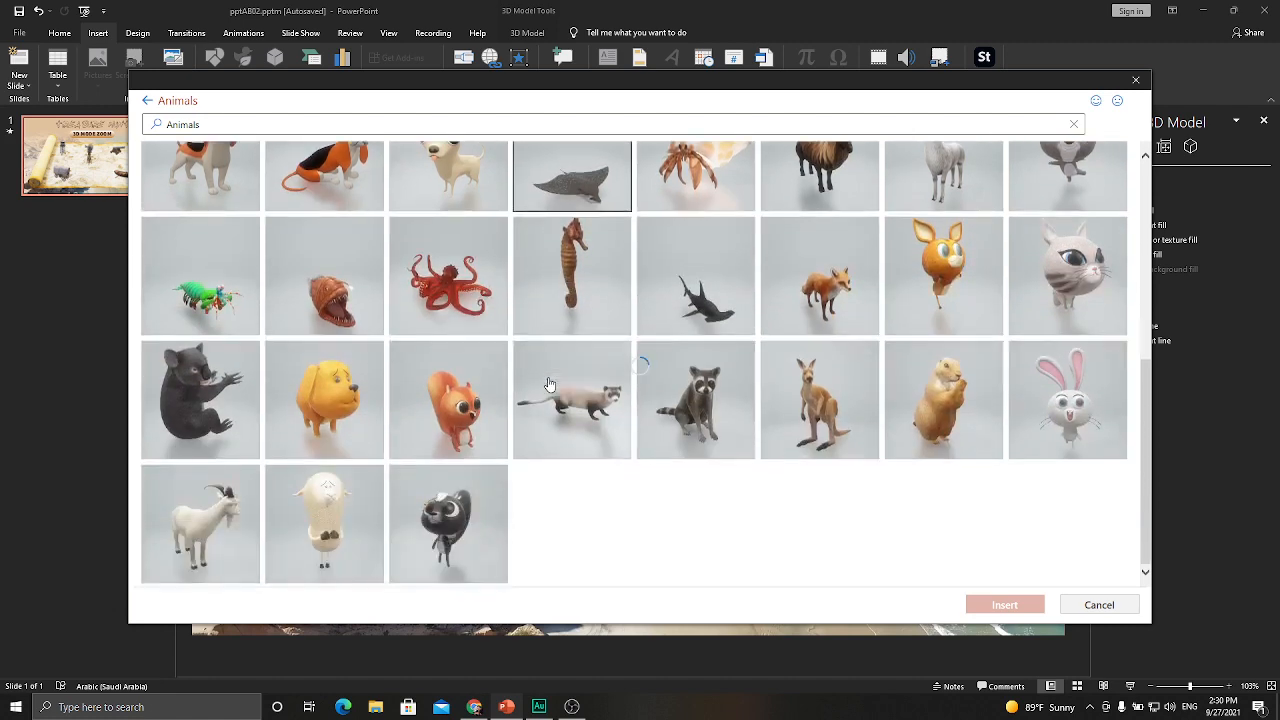
pyautogui.scroll(-3, 549, 384)
pyautogui.scroll(-2, 604, 421)
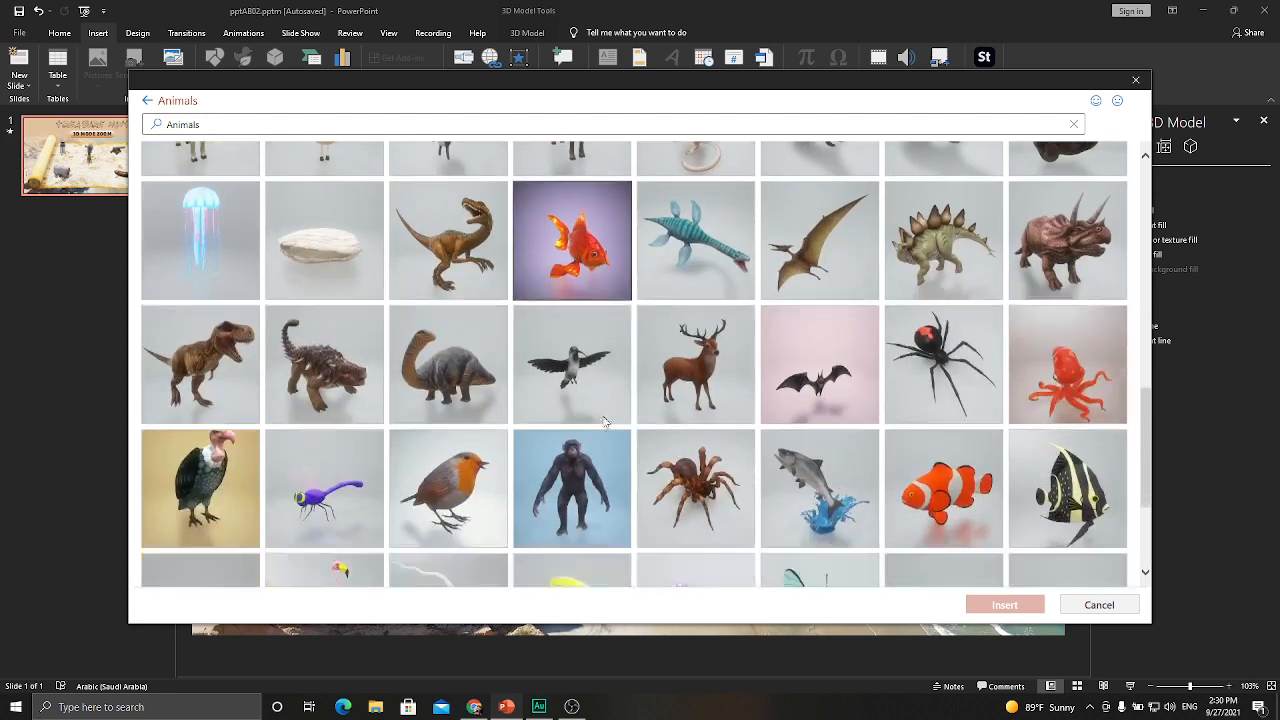
pyautogui.scroll(-3, 600, 400)
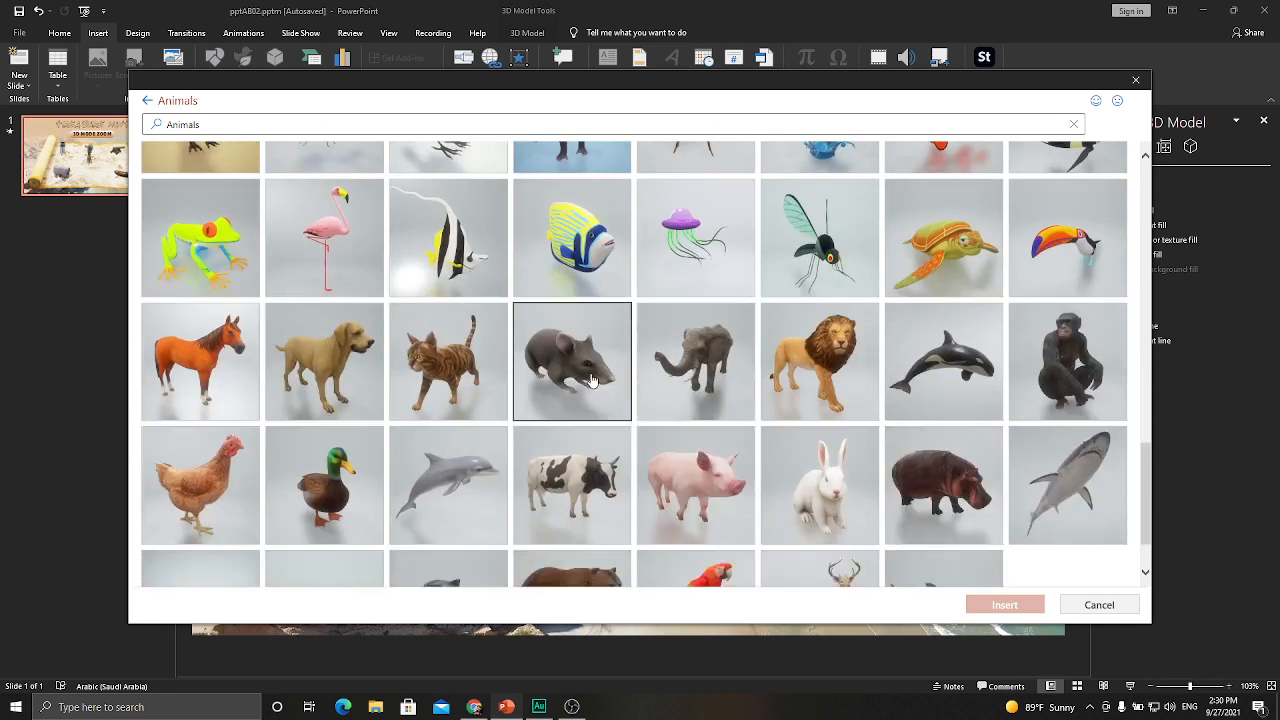
pyautogui.scroll(-3, 545, 418)
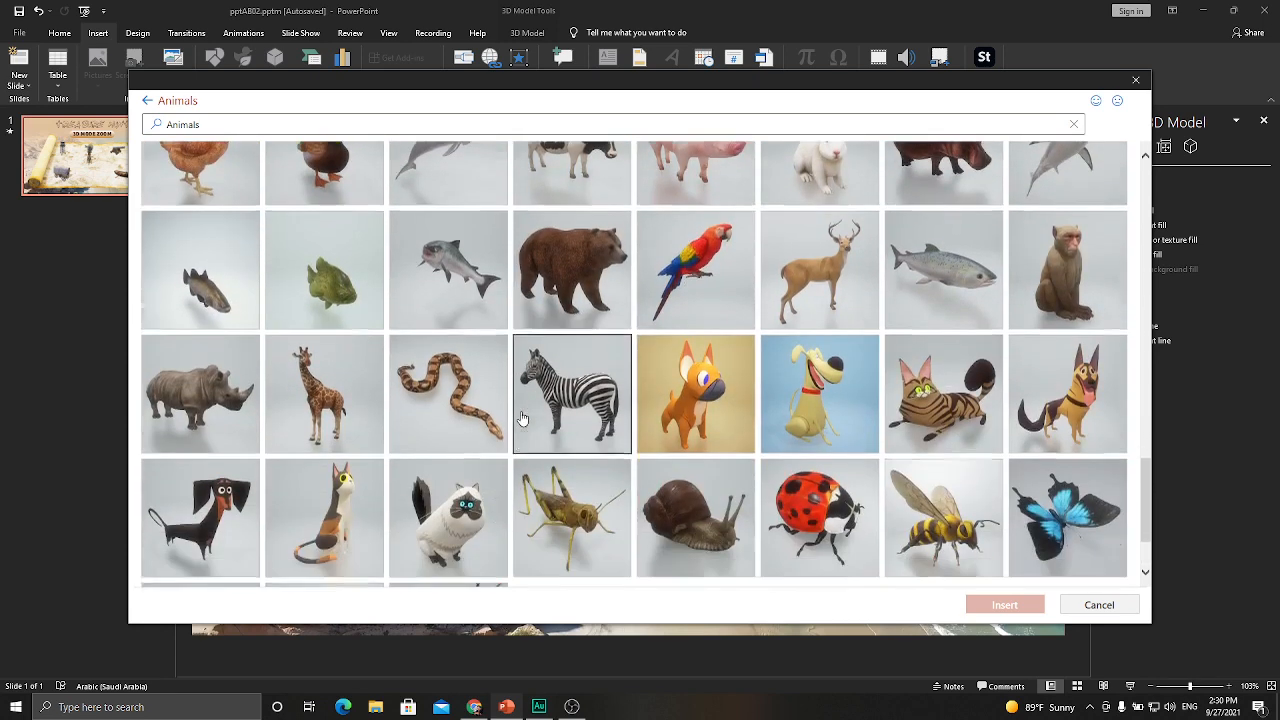
pyautogui.scroll(-3, 521, 418)
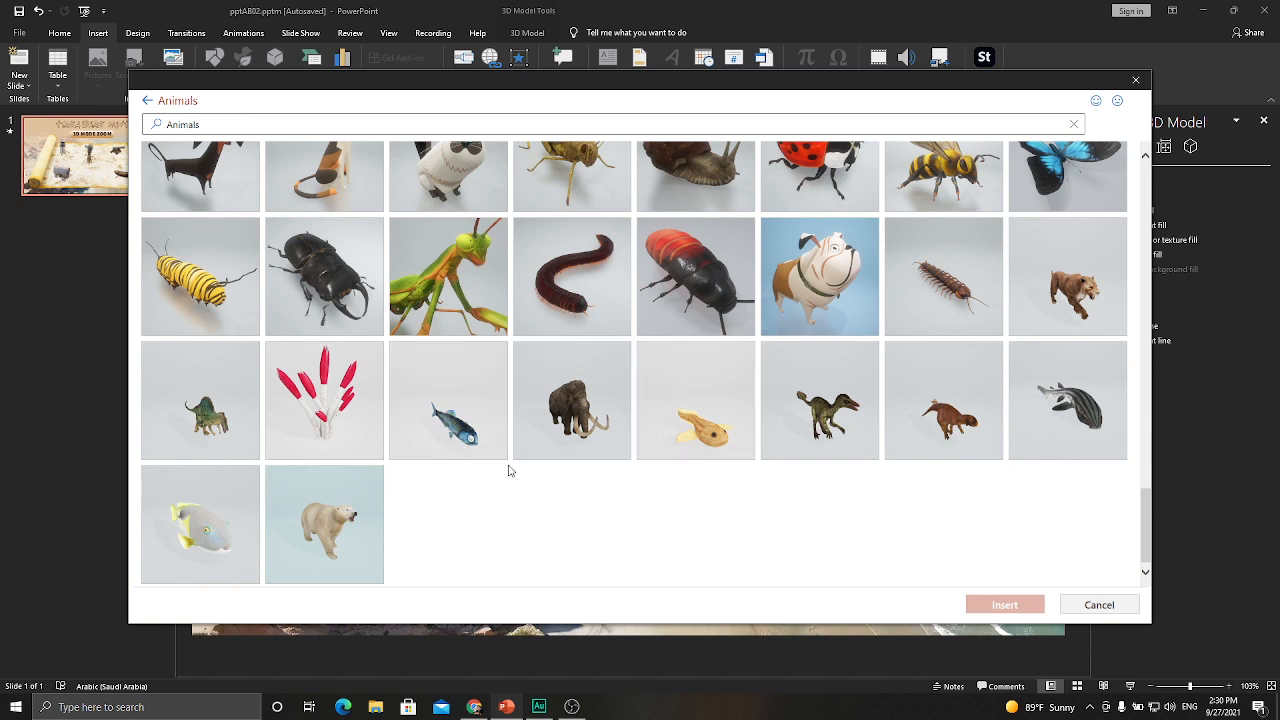
pyautogui.scroll(3, 460, 458)
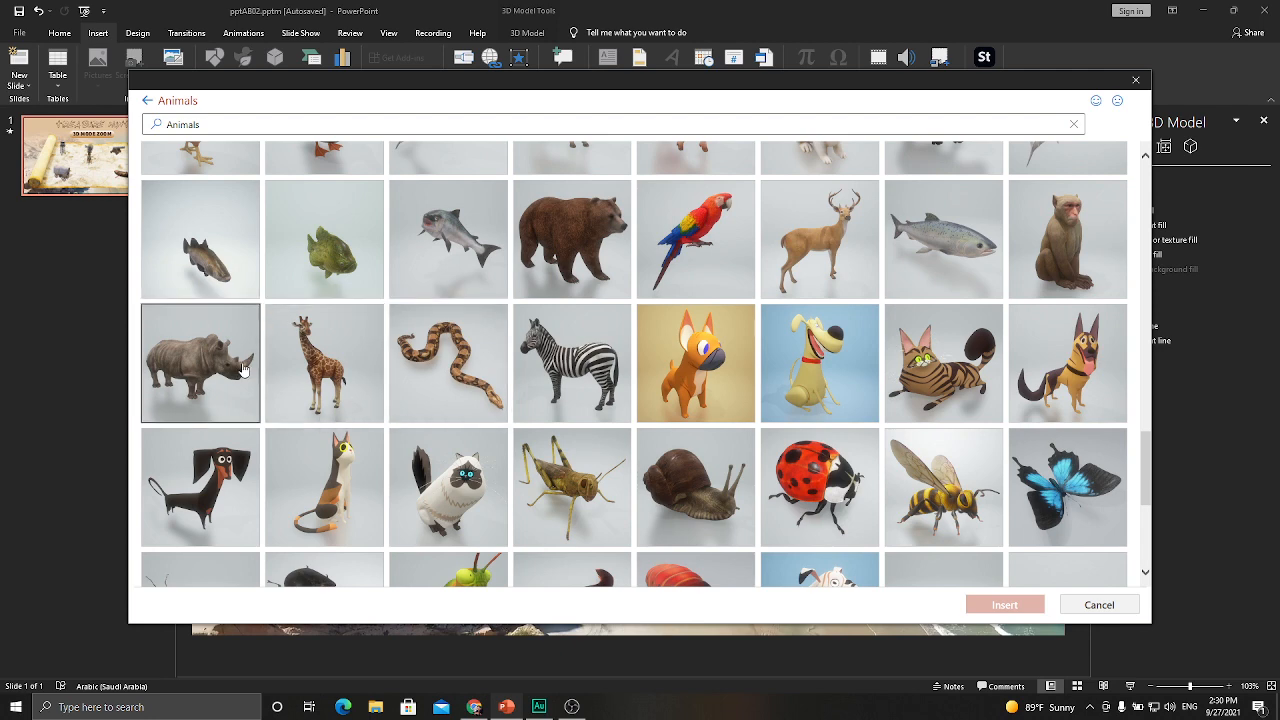
pyautogui.click(201, 352)
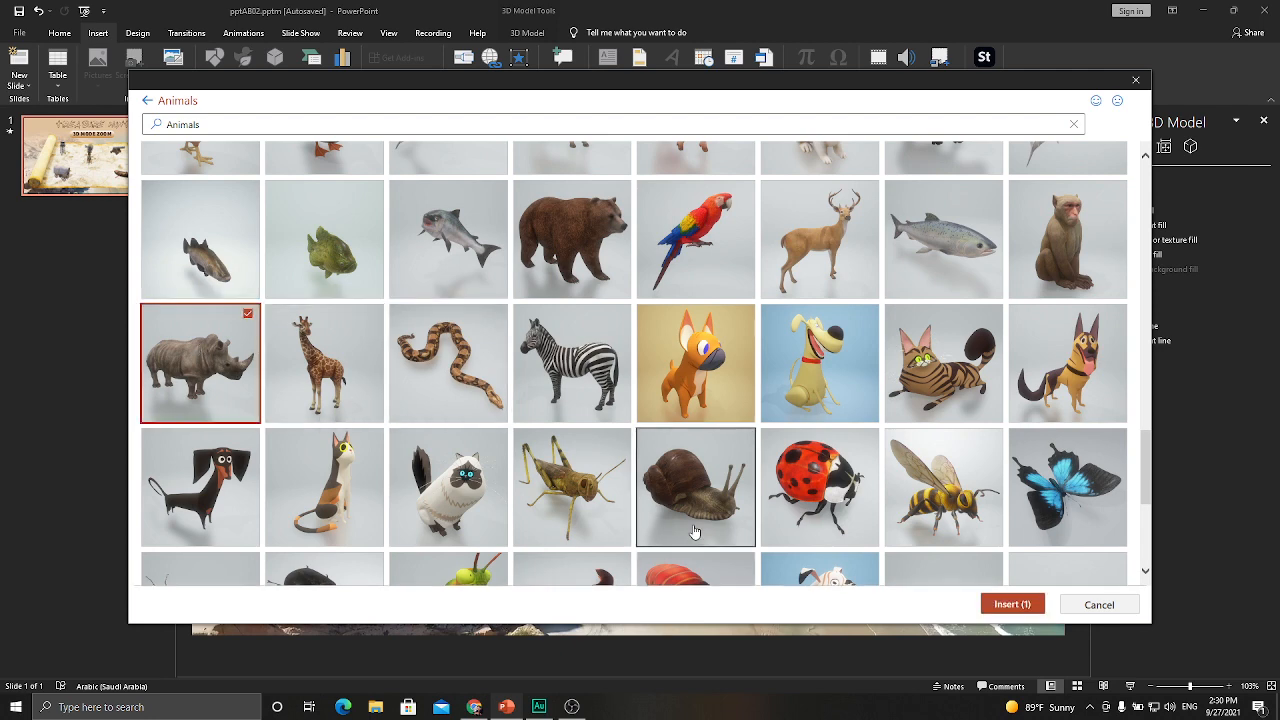
pyautogui.click(1014, 606)
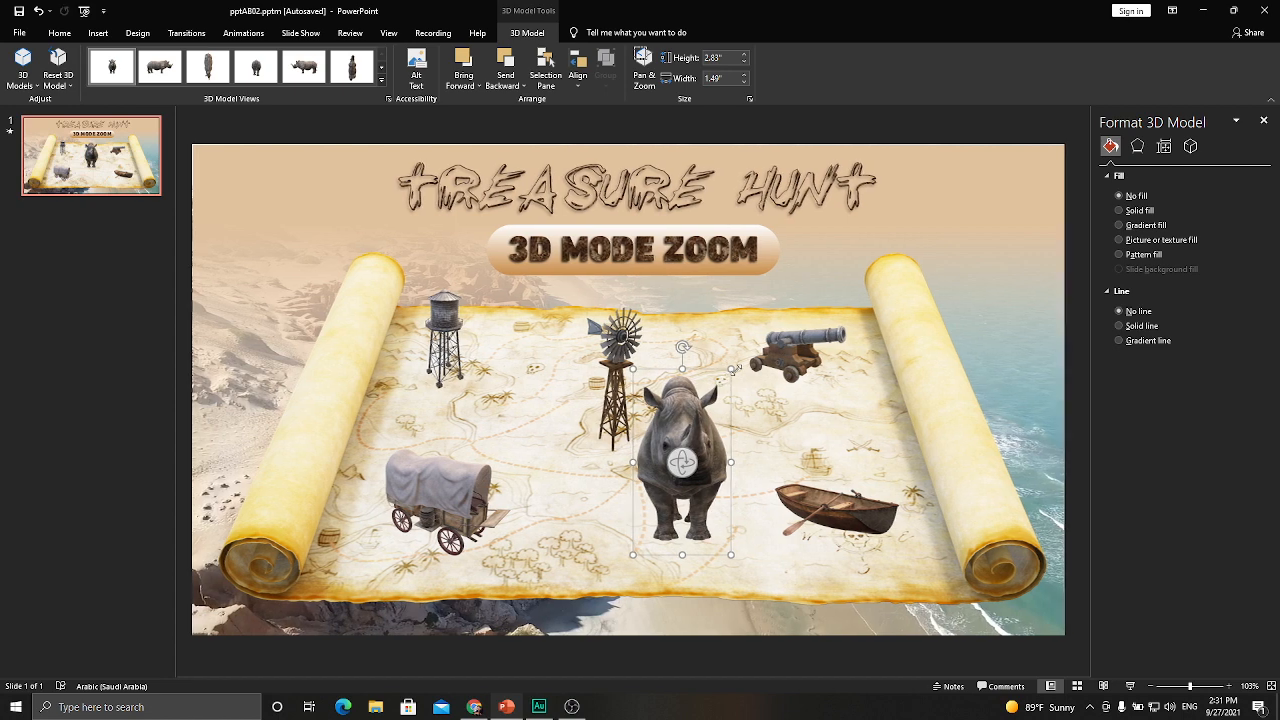
pyautogui.moveTo(724, 381); pyautogui.dragTo(698, 419)
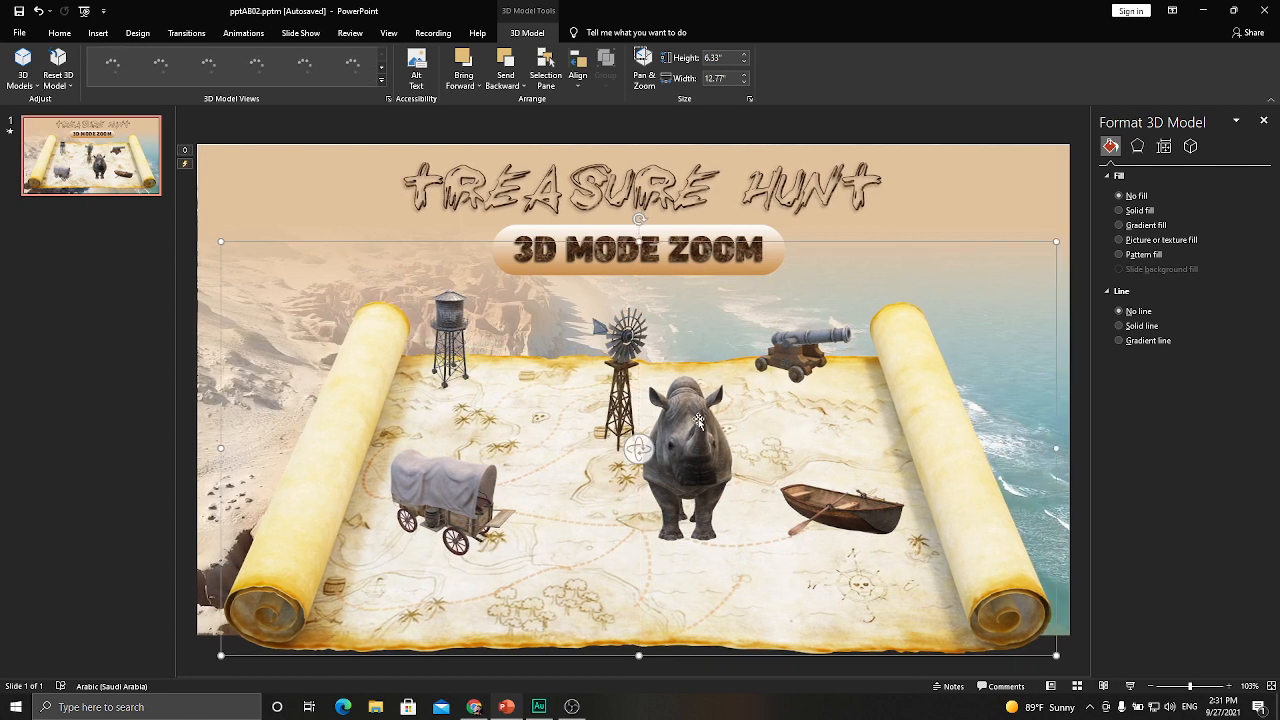
pyautogui.hotkey('ctrl', 'z')
pyautogui.click(697, 428)
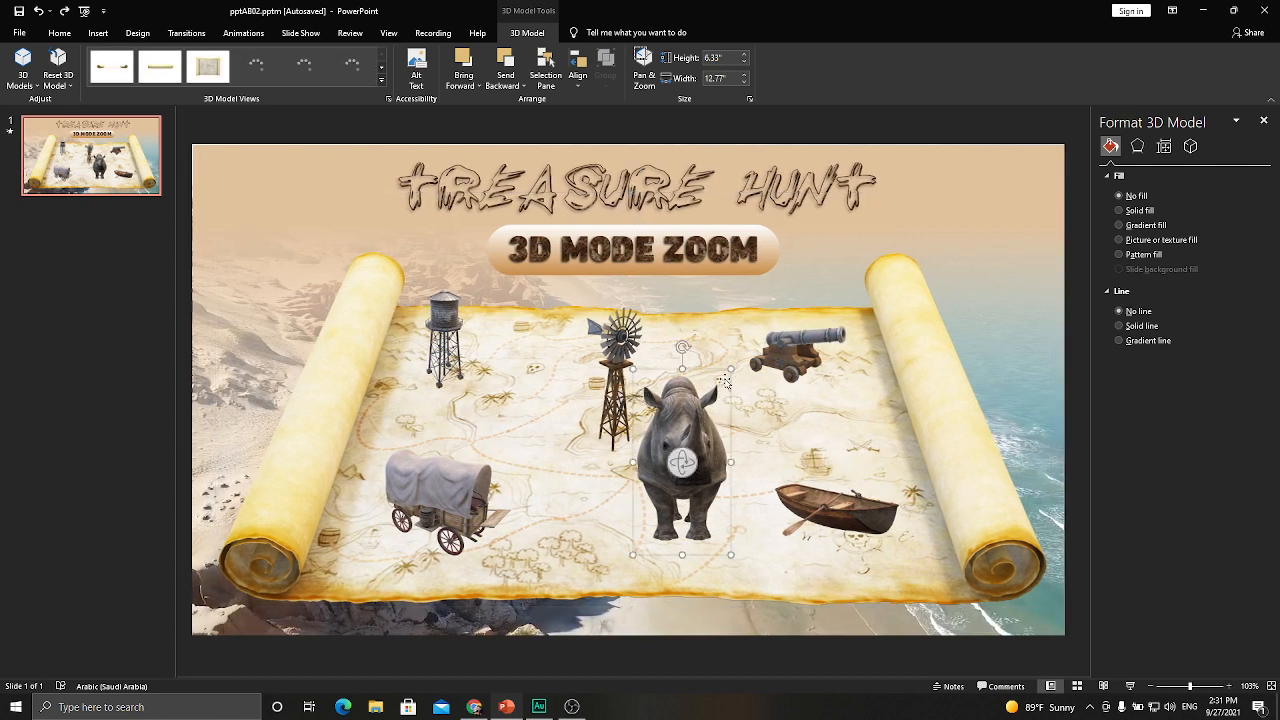
# - Shrink the rhinoceros, place it between the wagon and the boat, and turn it to an angled side view about 1.97 inches wide
pyautogui.moveTo(731, 370); pyautogui.dragTo(703, 424)
pyautogui.moveTo(688, 500); pyautogui.dragTo(595, 516)
pyautogui.moveTo(767, 430); pyautogui.dragTo(656, 512)
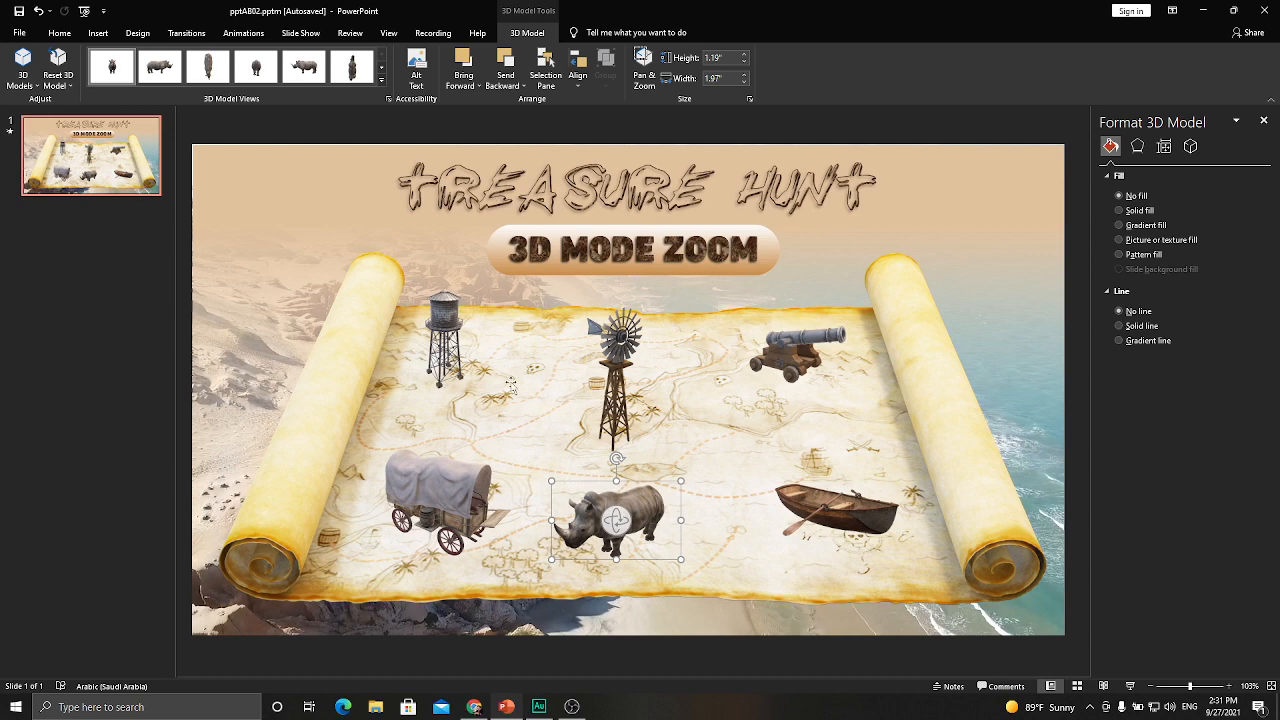
# - Add a new section after the Treasure Hunt slide and name it 1
pyautogui.click(770, 362)
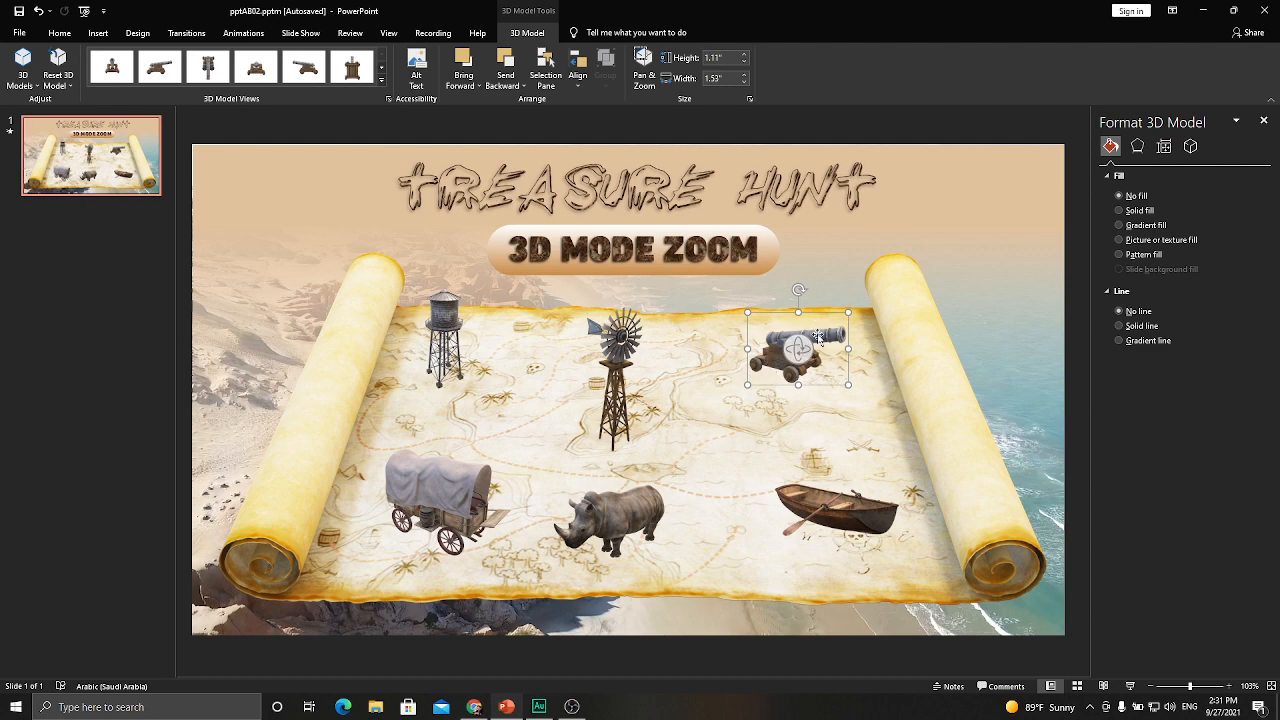
pyautogui.rightClick(76, 240)
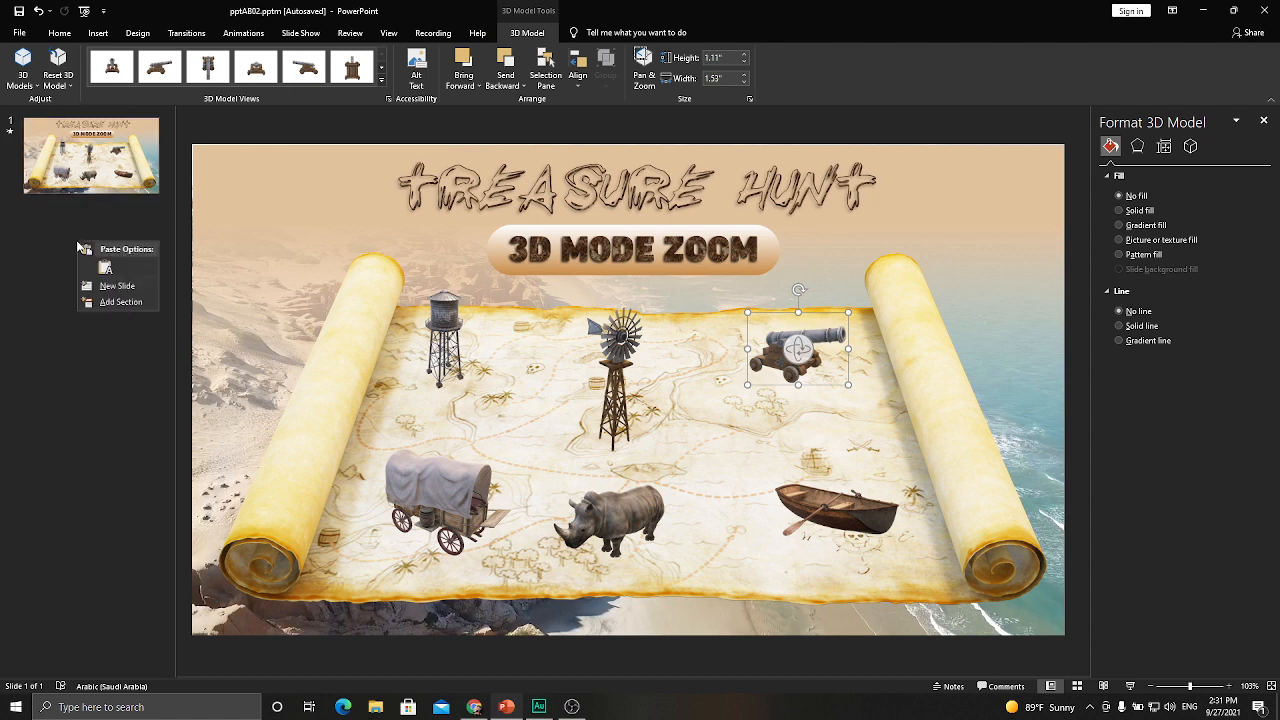
pyautogui.click(118, 302)
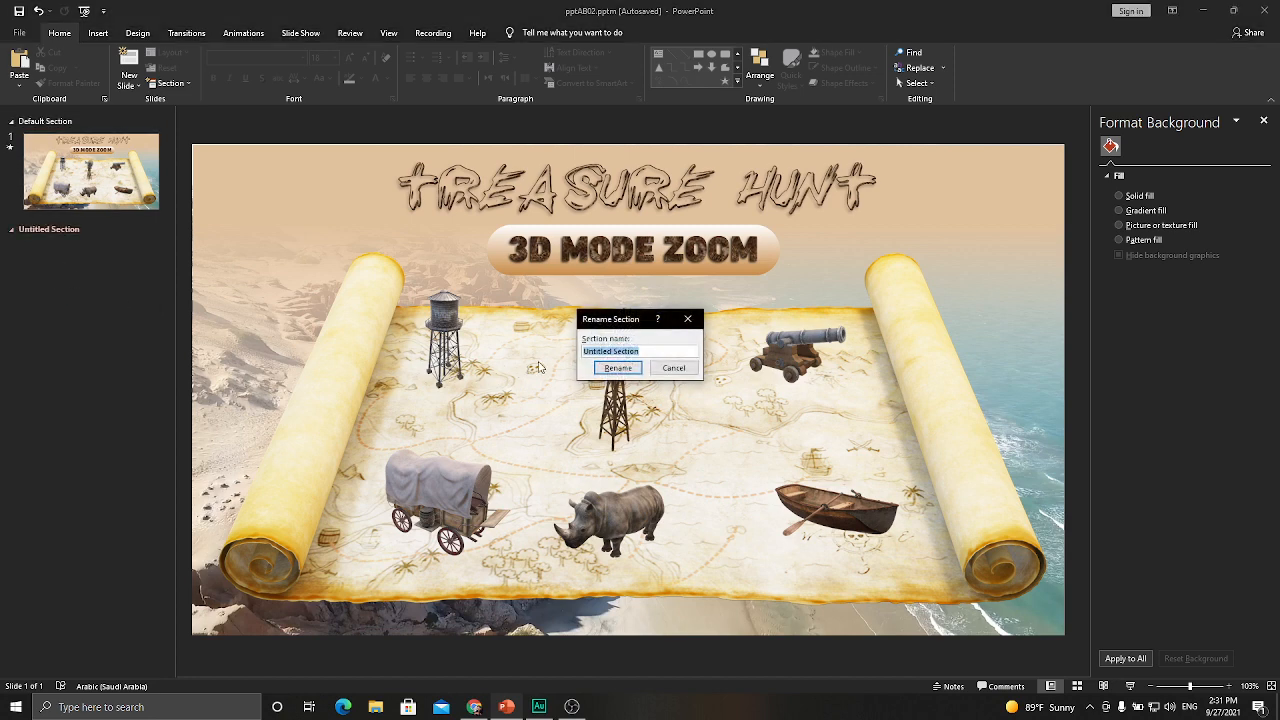
pyautogui.write('1')
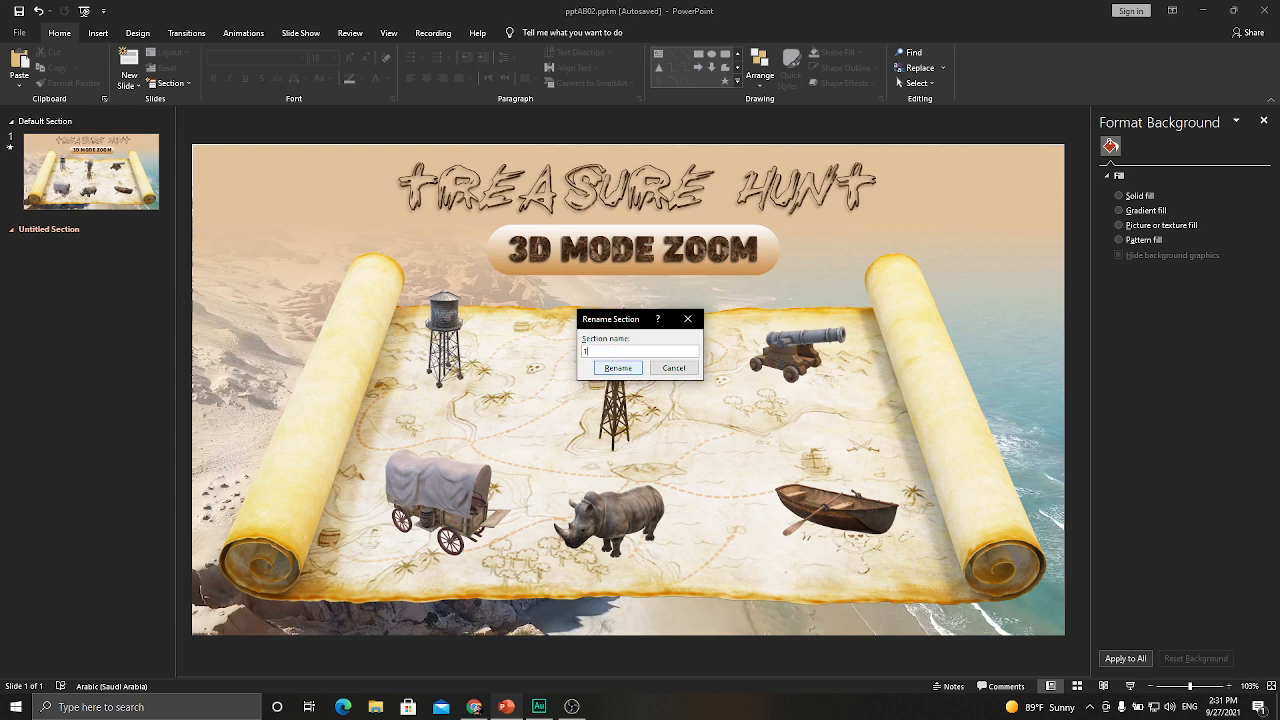
pyautogui.click(627, 368)
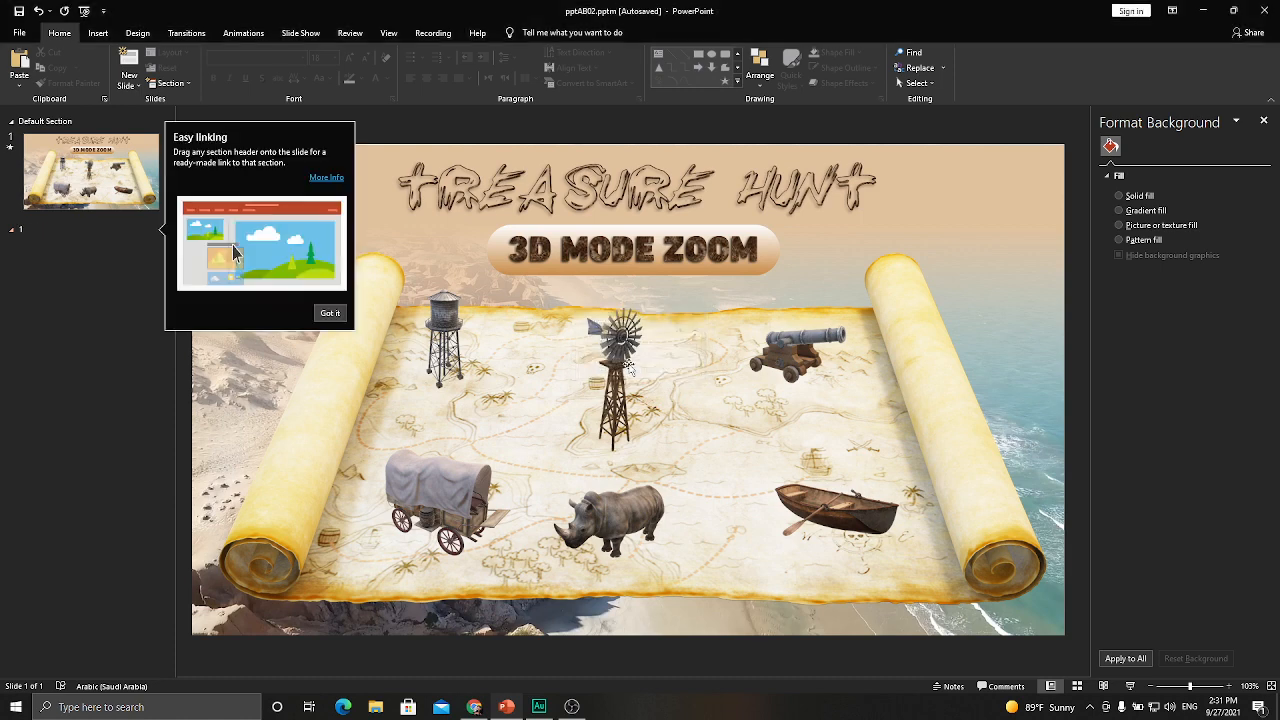
# - Add four blank slides to section 1
pyautogui.rightClick(44, 257)
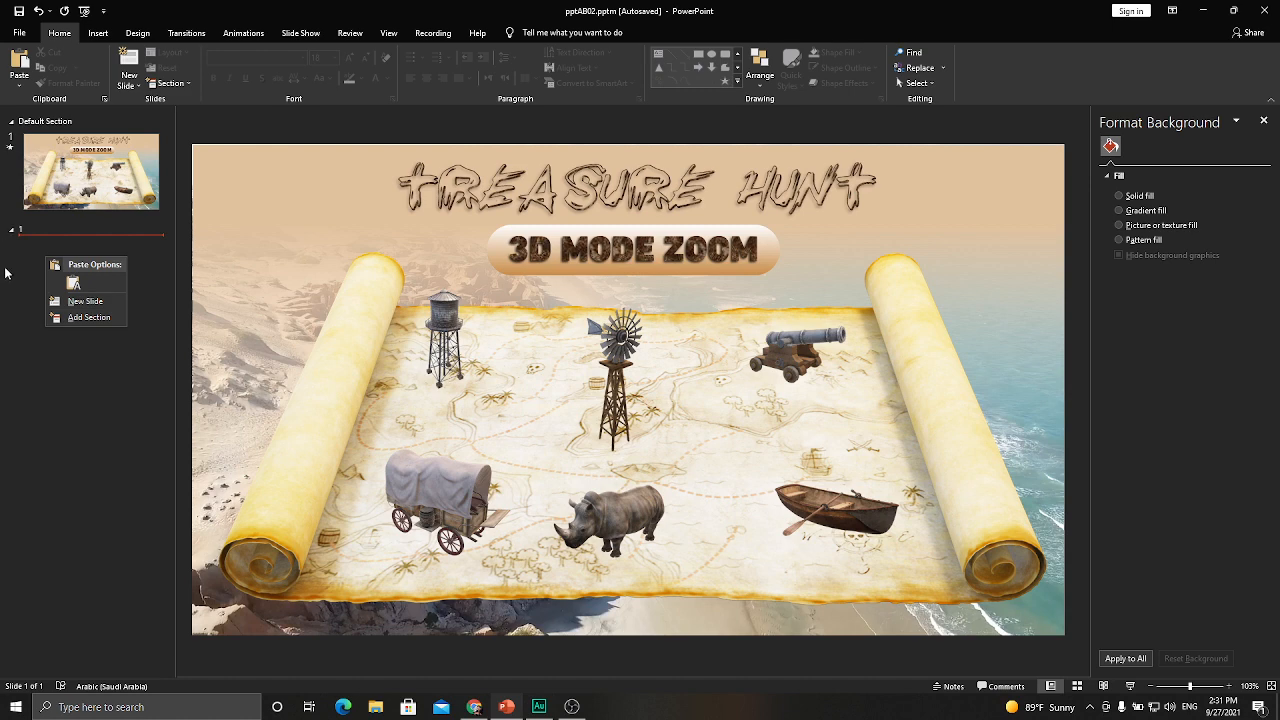
pyautogui.click(72, 300)
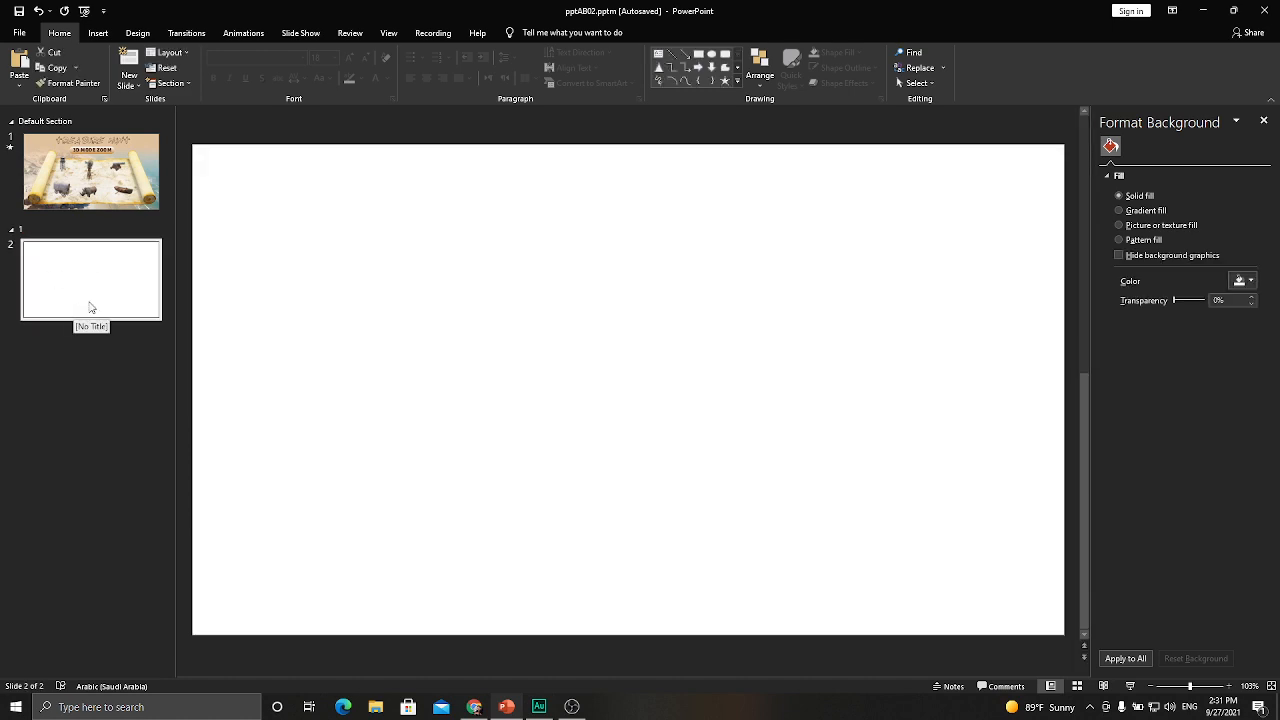
pyautogui.rightClick(86, 305)
pyautogui.click(86, 373)
pyautogui.rightClick(85, 376)
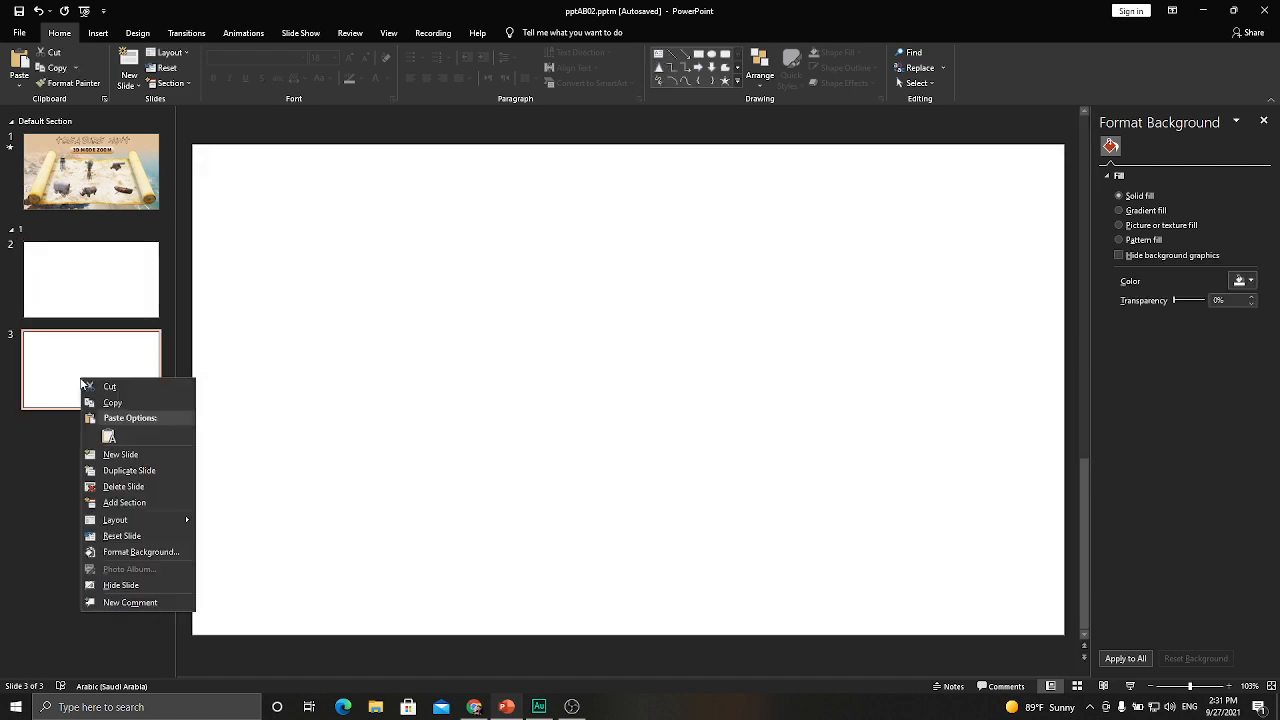
pyautogui.click(100, 464)
pyautogui.rightClick(110, 464)
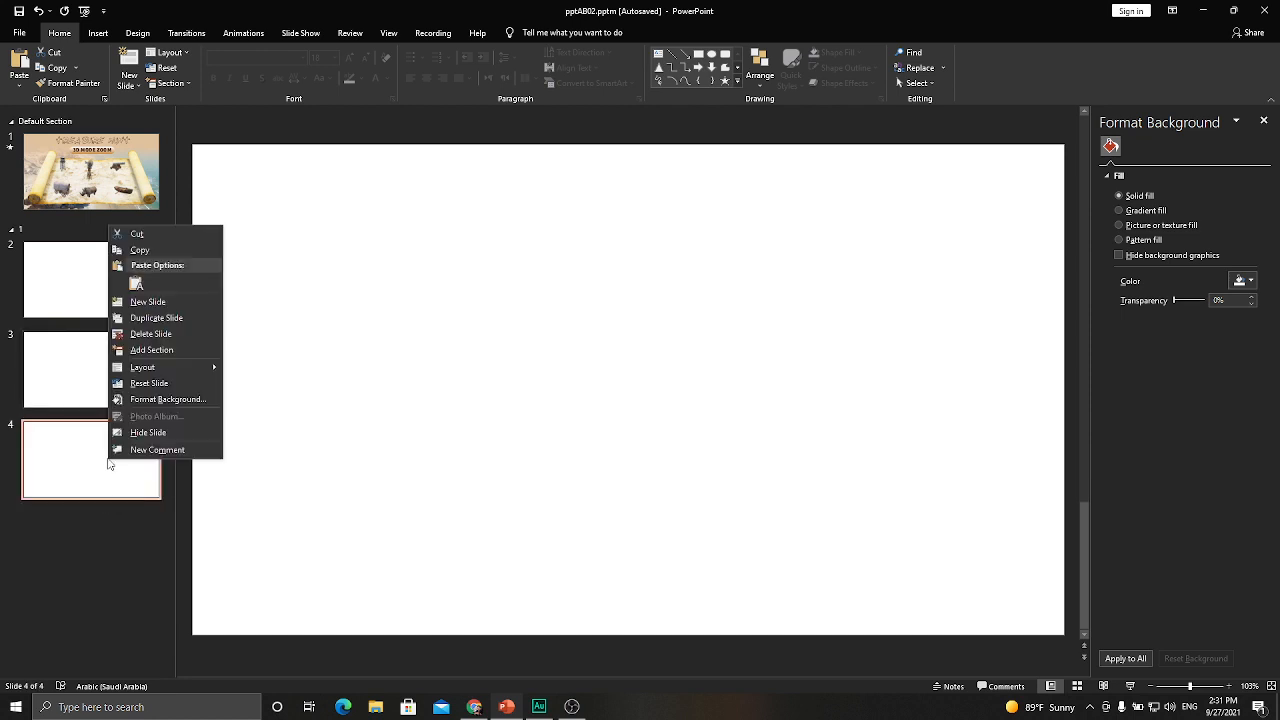
pyautogui.click(150, 301)
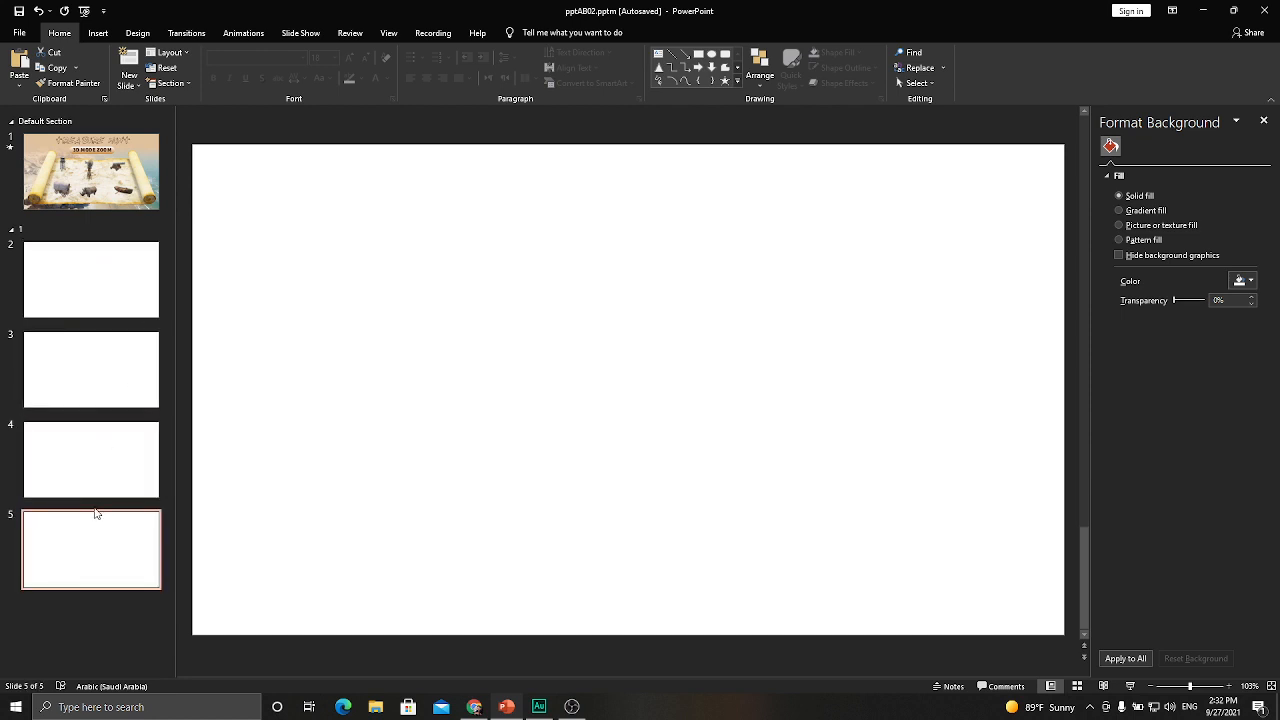
# - Return to the Treasure Hunt slide and rotate the rowboat slightly in 3D to show more of its interior
pyautogui.click(79, 318)
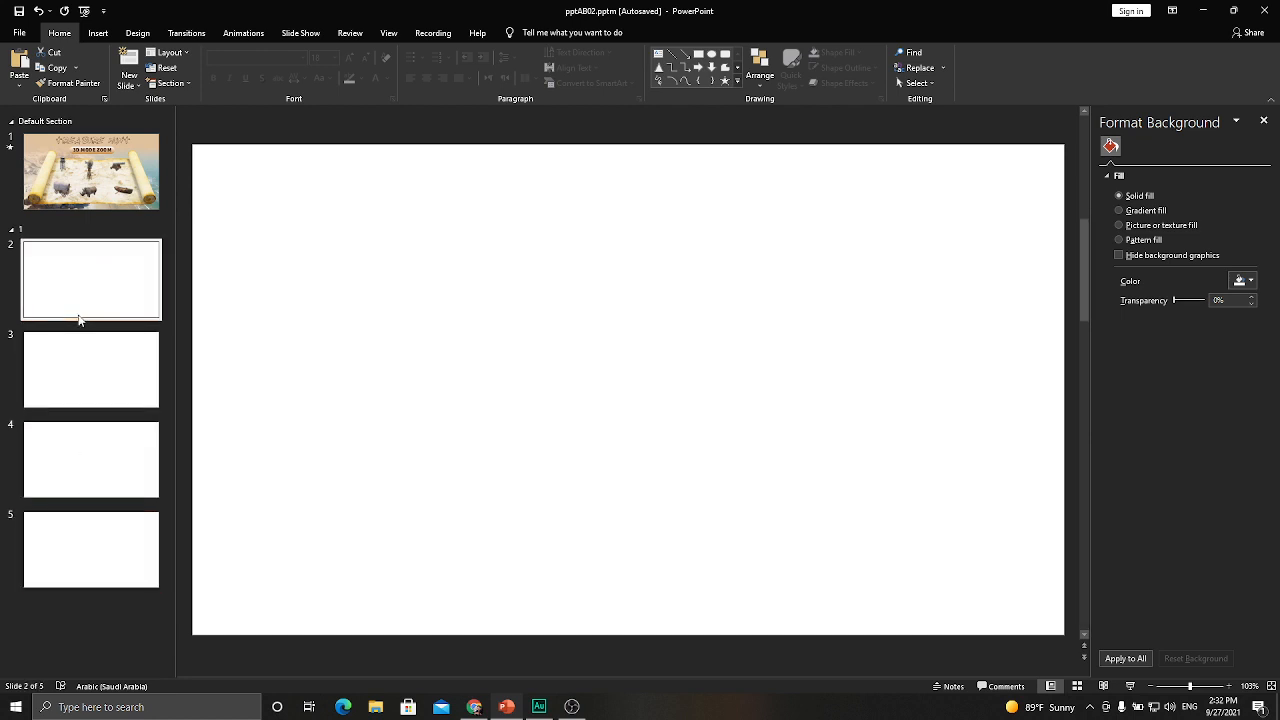
pyautogui.click(98, 190)
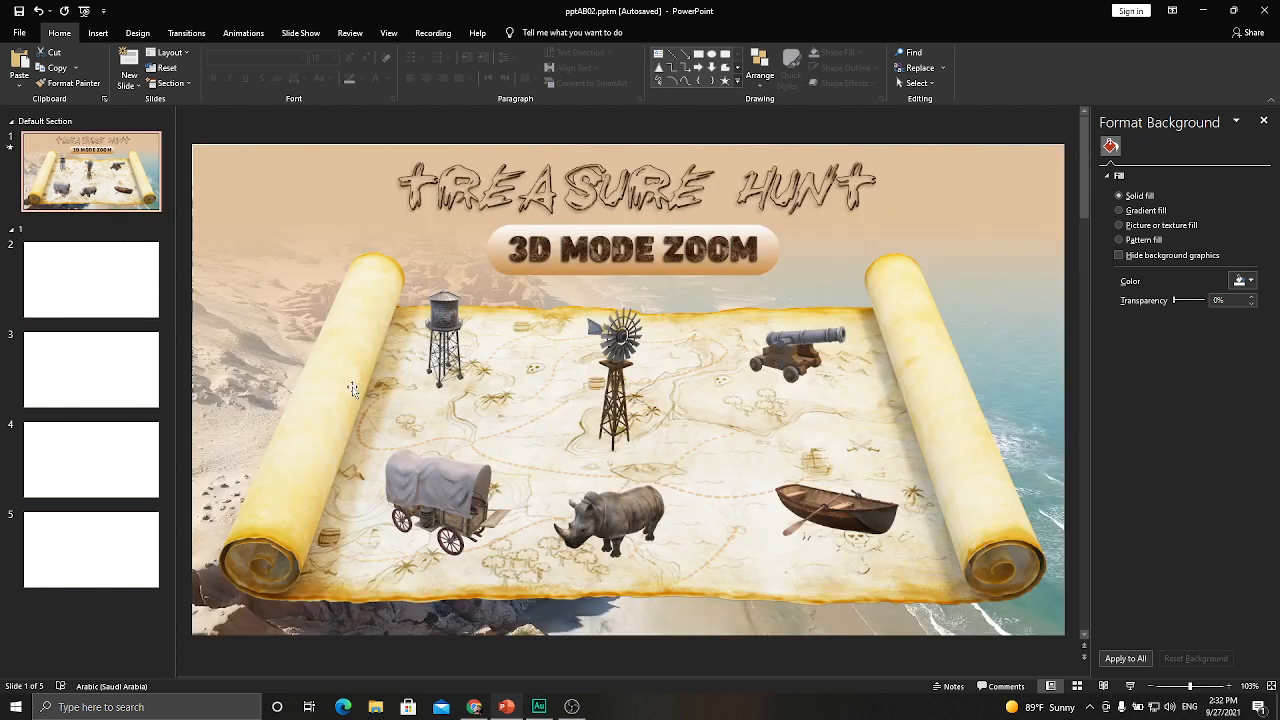
pyautogui.click(838, 514)
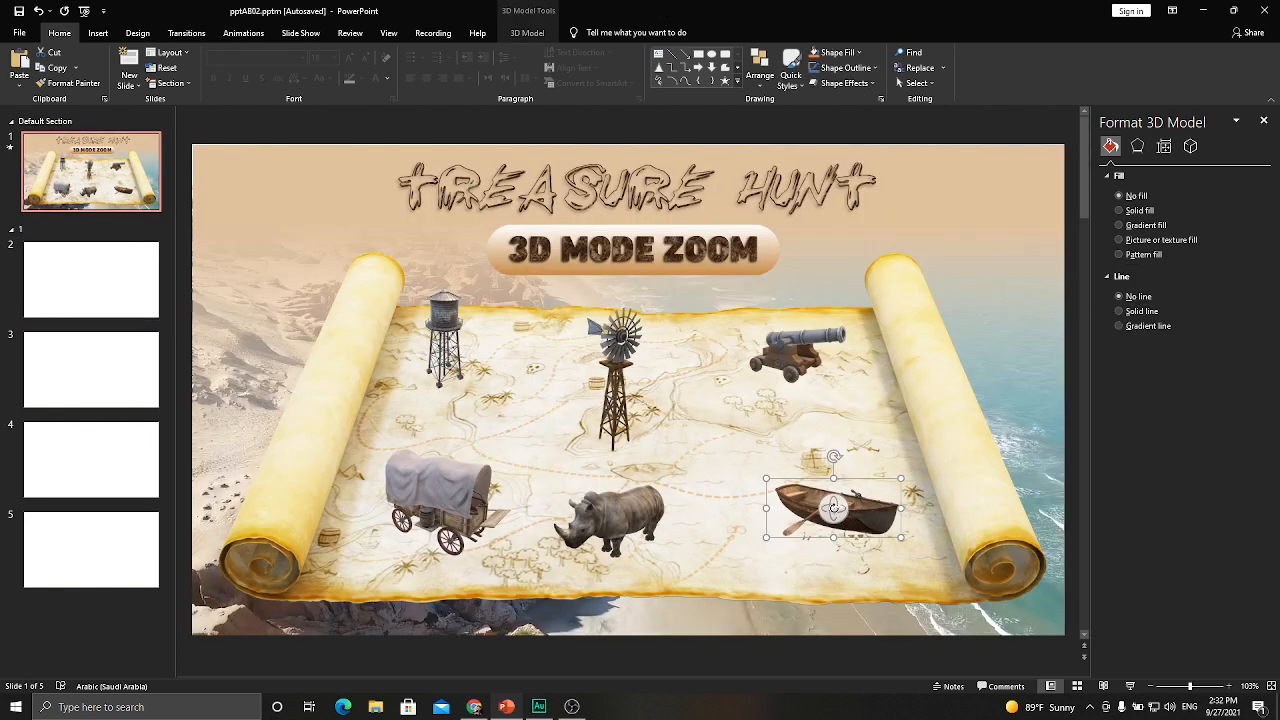
pyautogui.moveTo(838, 514); pyautogui.dragTo(839, 519)
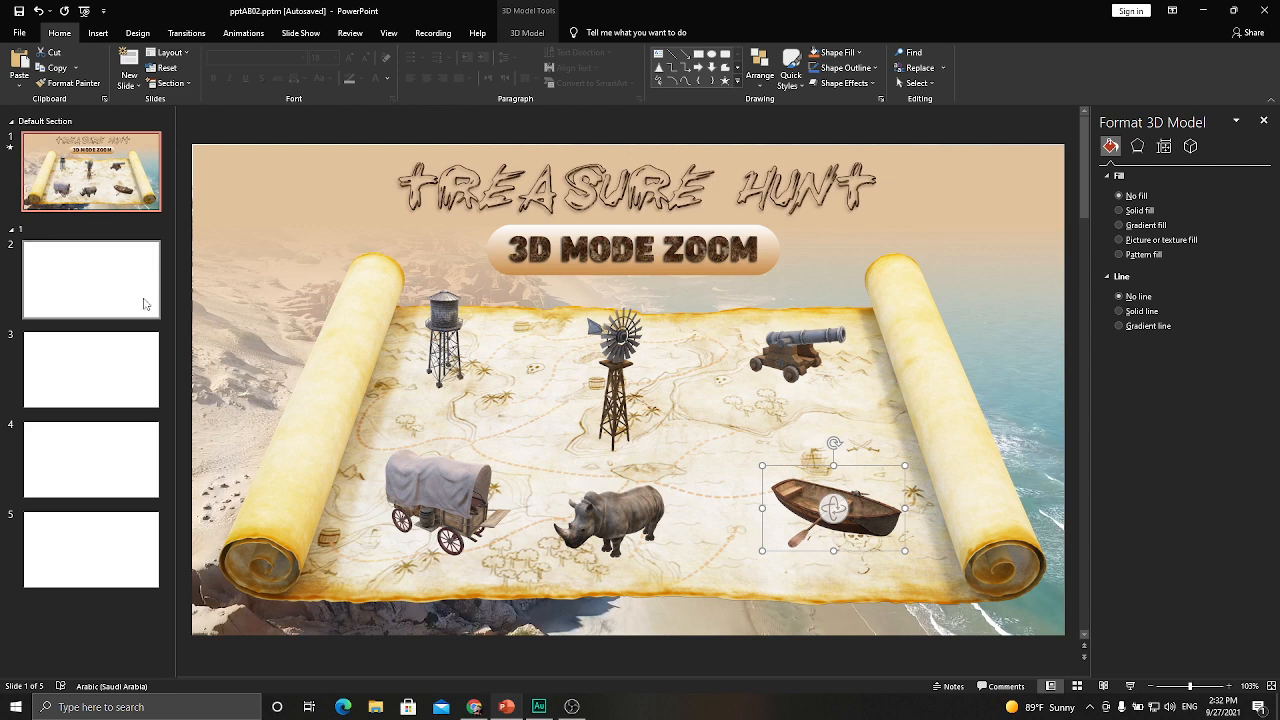
# - Insert the fishing boat, open book and binoculars from the Treasure Hunt stock 3D models on slide 3
pyautogui.click(101, 317)
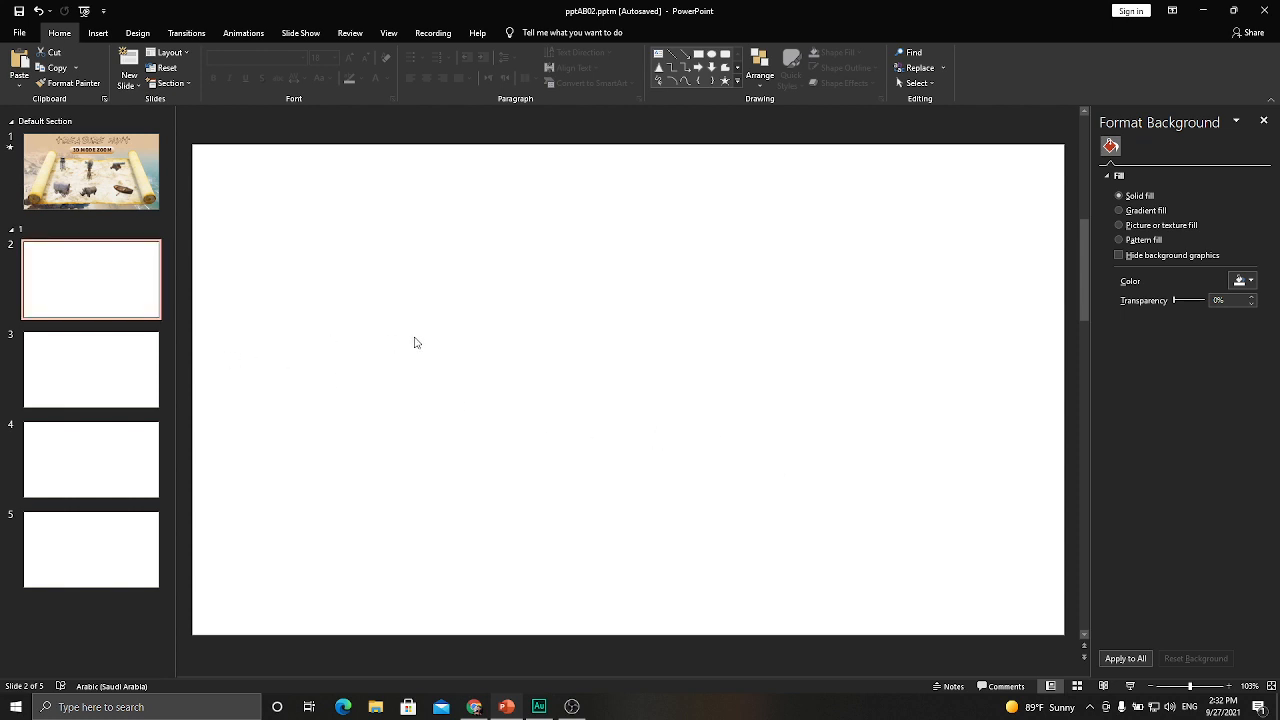
pyautogui.click(118, 372)
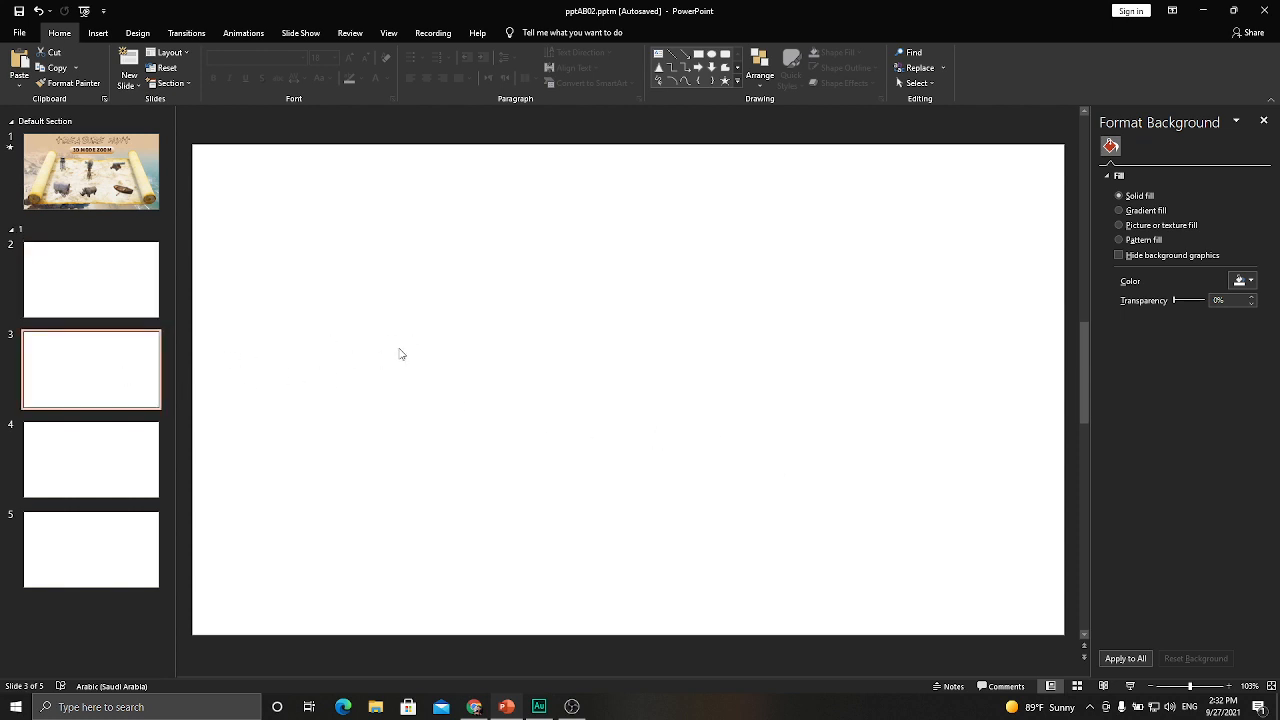
pyautogui.click(98, 33)
pyautogui.click(290, 88)
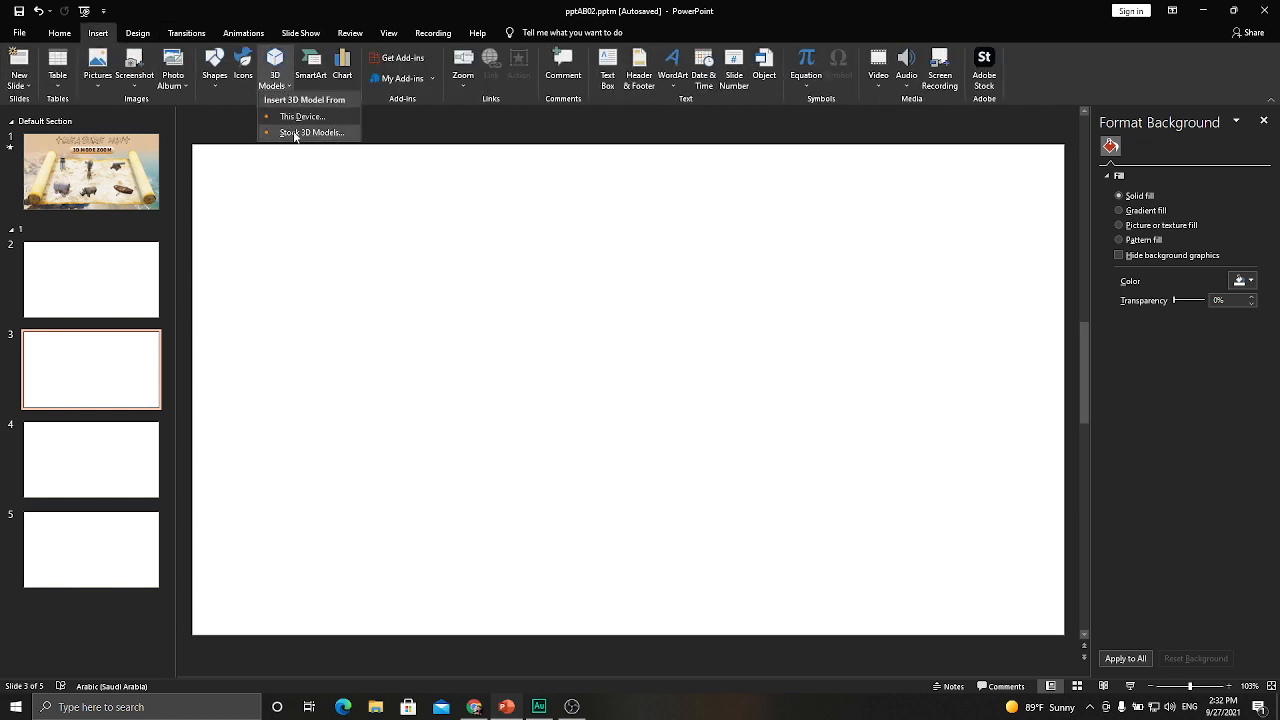
pyautogui.click(300, 132)
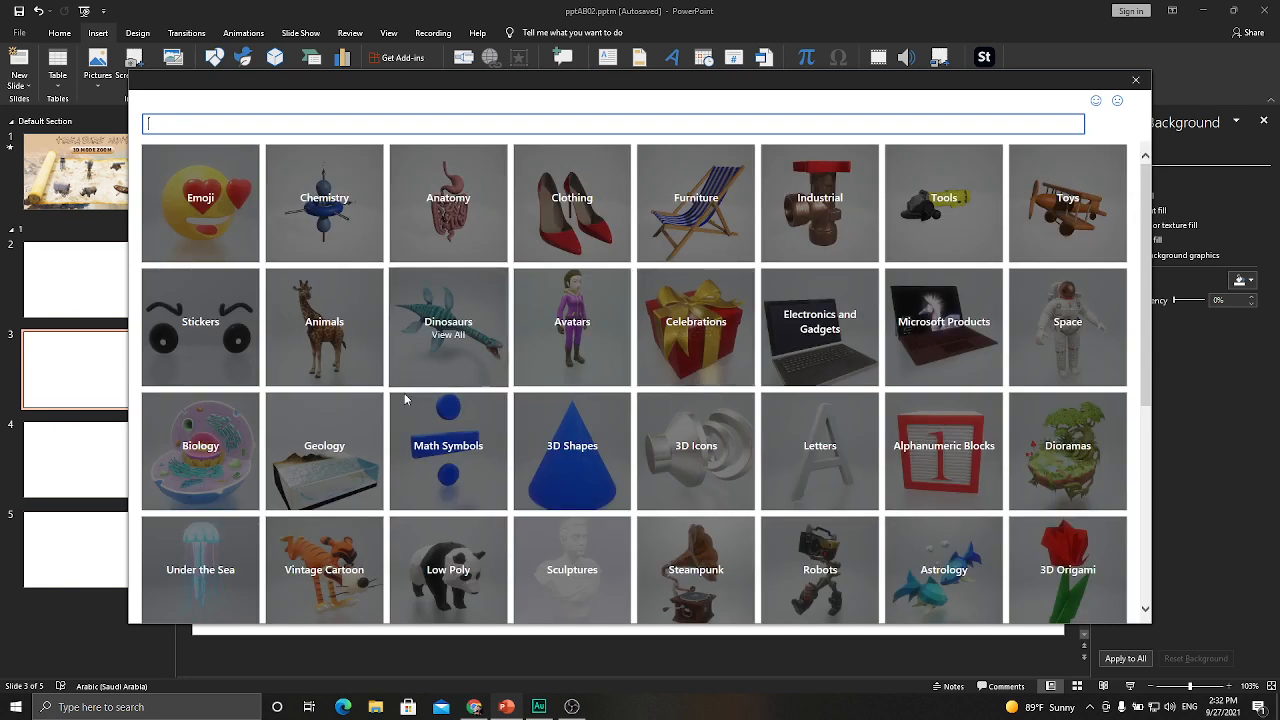
pyautogui.scroll(-3, 313, 473)
pyautogui.click(210, 440)
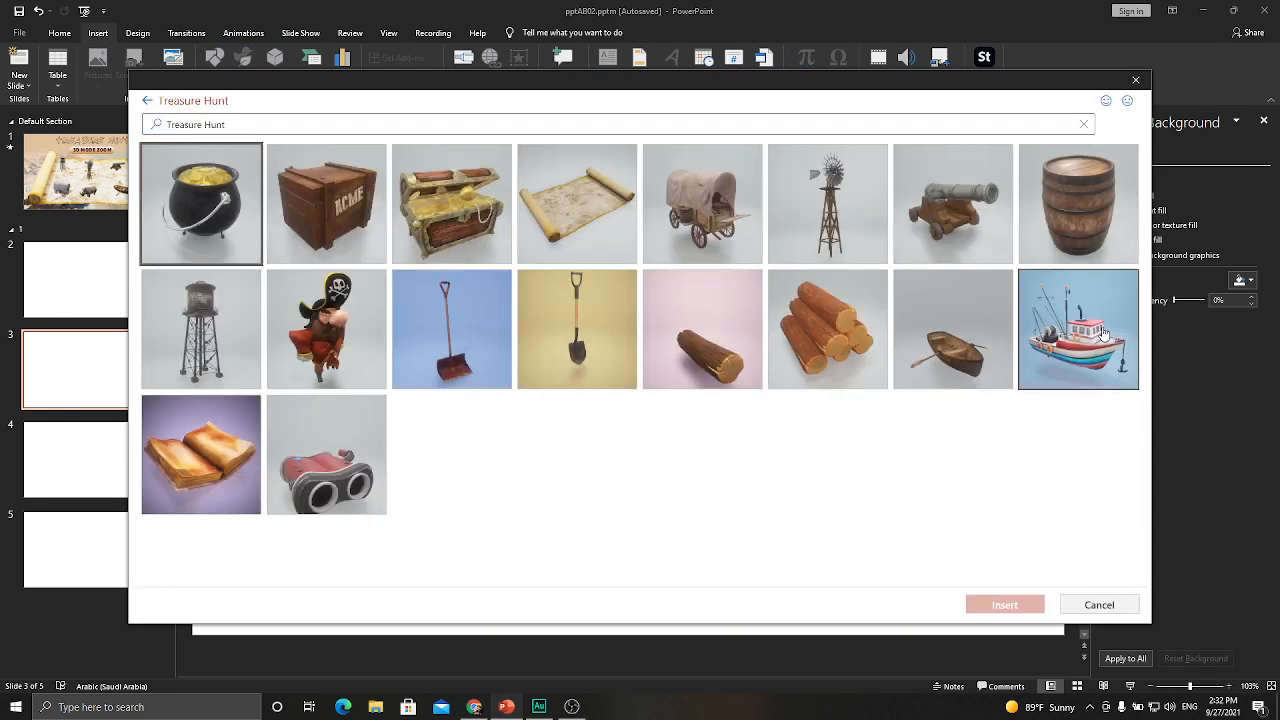
pyautogui.click(1104, 334)
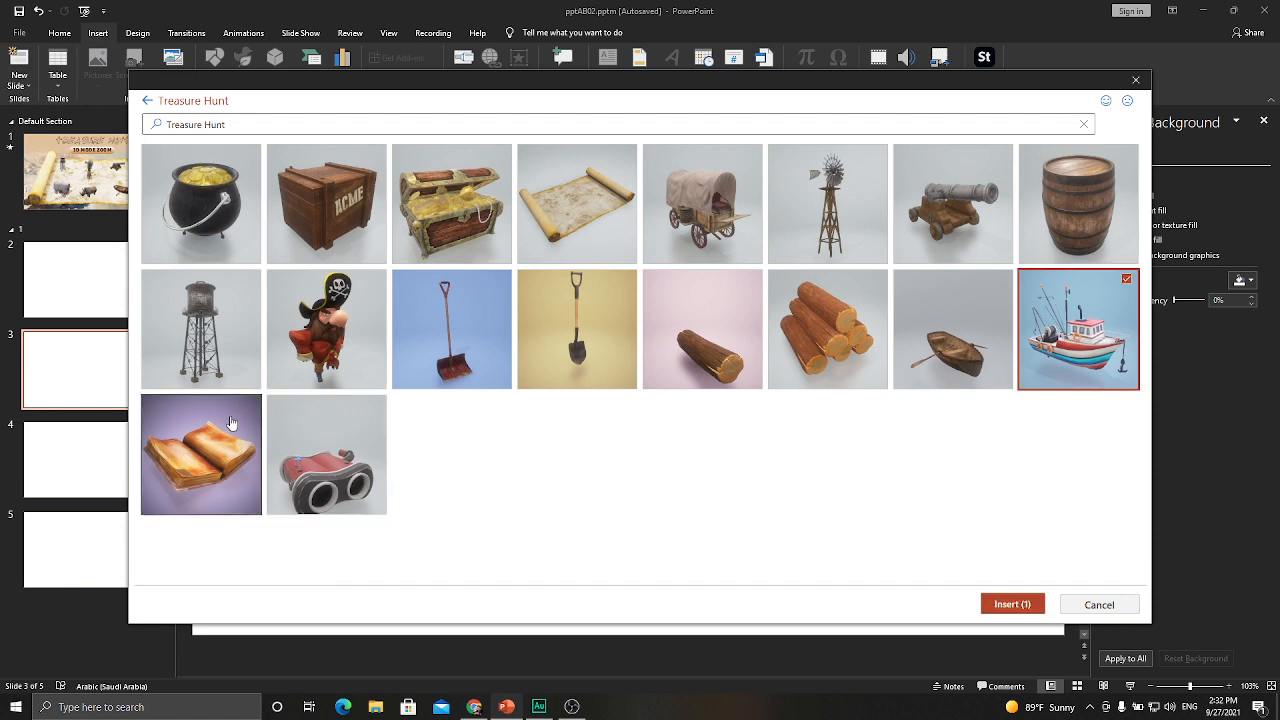
pyautogui.click(225, 432)
pyautogui.click(368, 464)
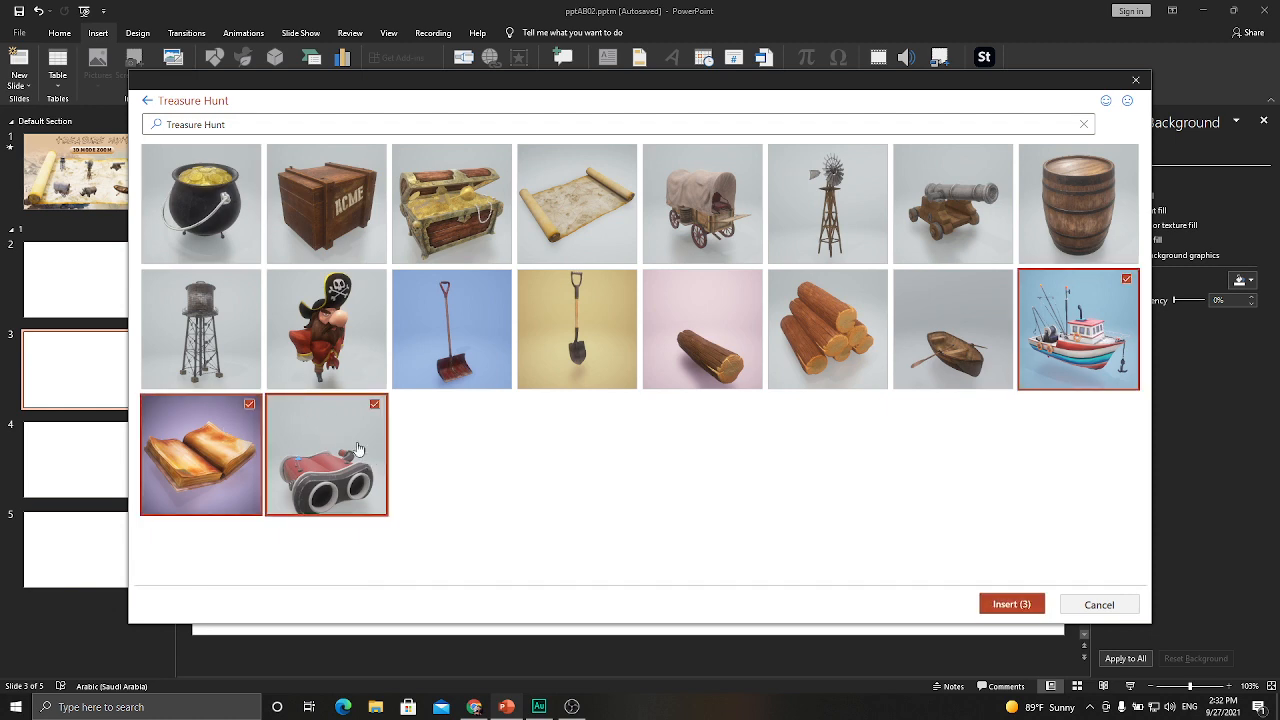
pyautogui.click(1011, 604)
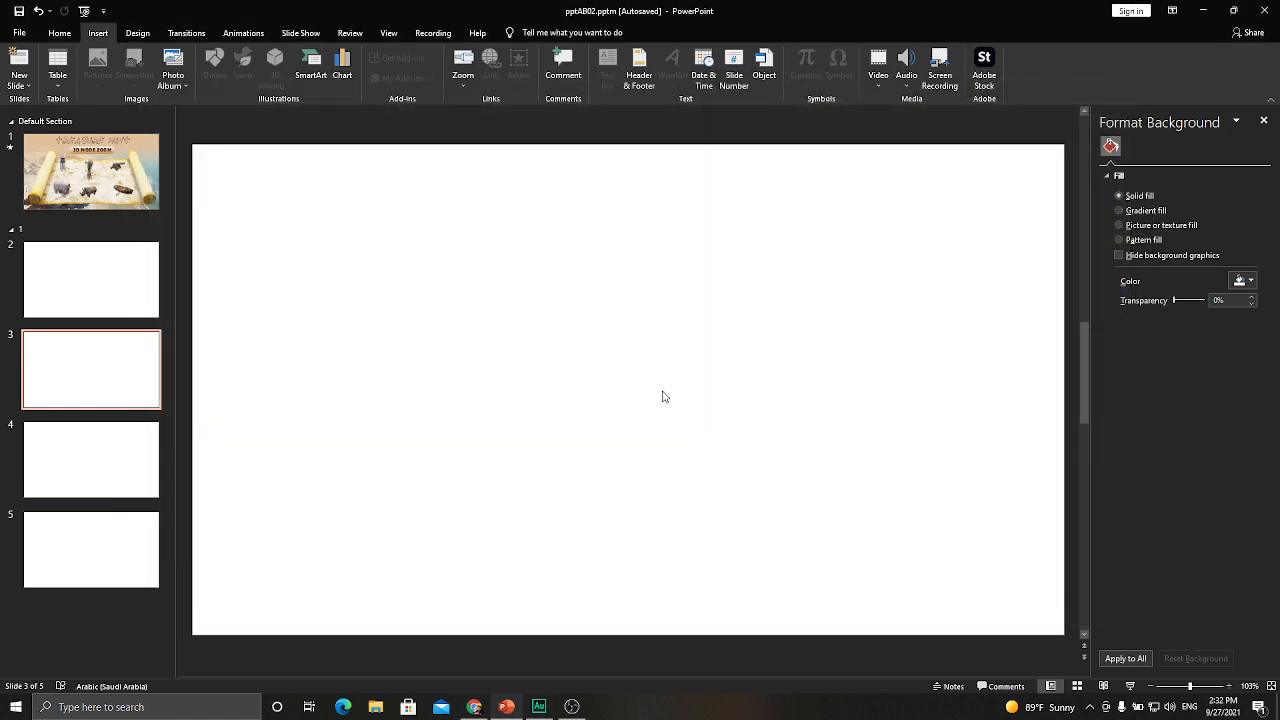
# - Cut the binoculars from slide 3
pyautogui.hotkey('ctrl', 'x')
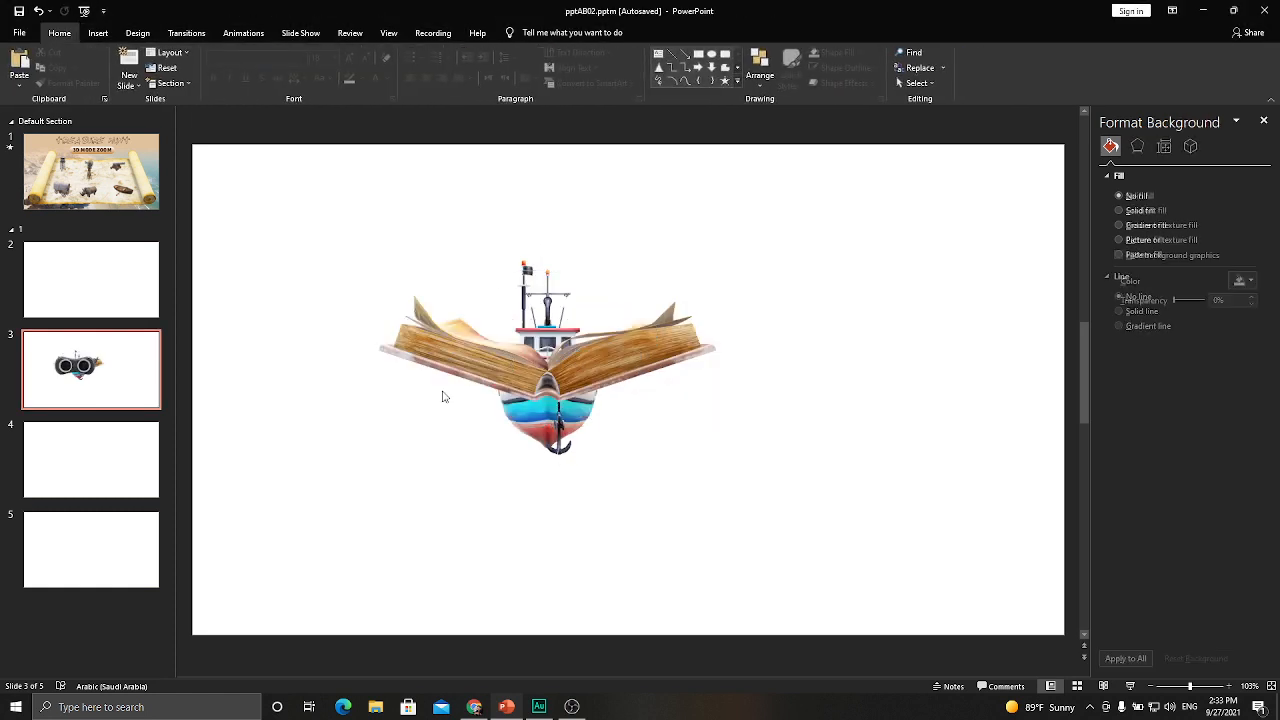